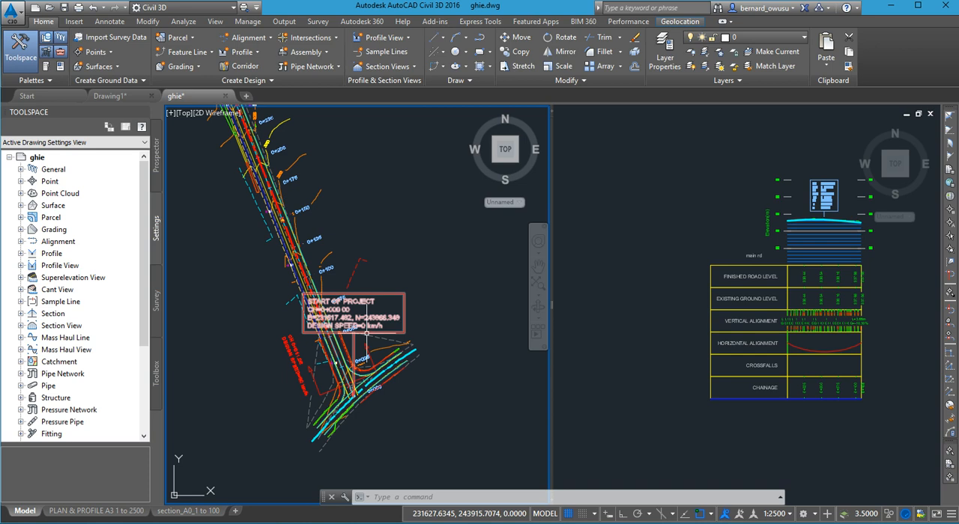
# - Start creating view frames for the ACC-KUM-RD alignment, keeping the automatic station range, and proceed to the sheet settings
pyautogui.scroll(-3, 284, 291)
pyautogui.moveTo(289, 258); pyautogui.dragTo(326, 338, button='middle')
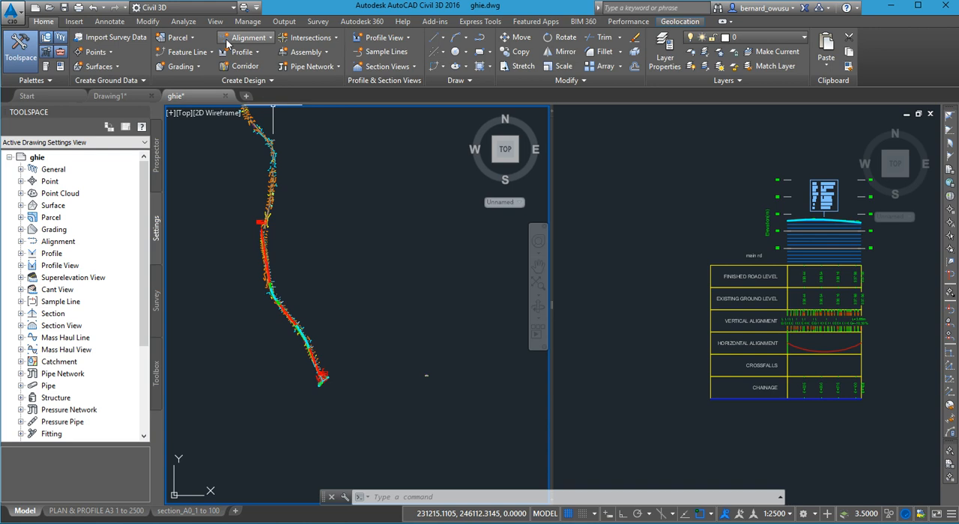
pyautogui.click(285, 22)
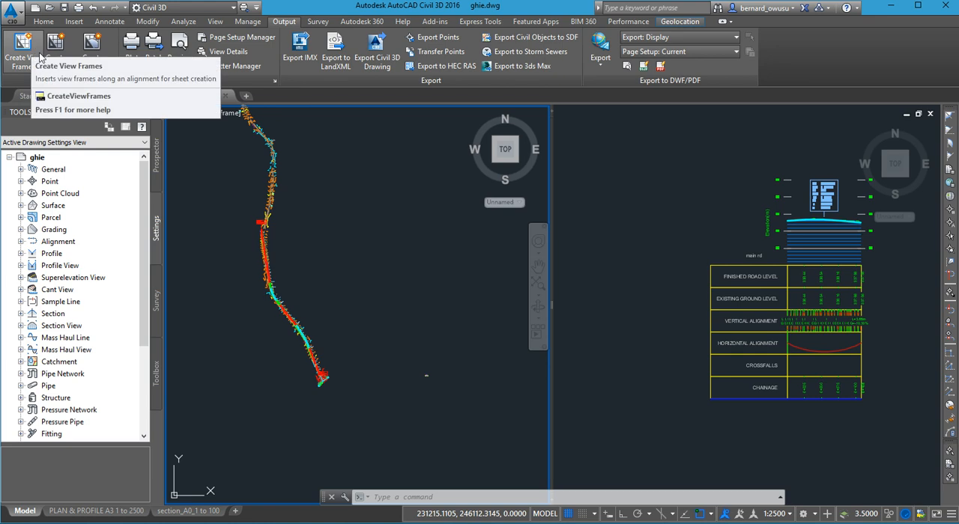
pyautogui.click(10, 66)
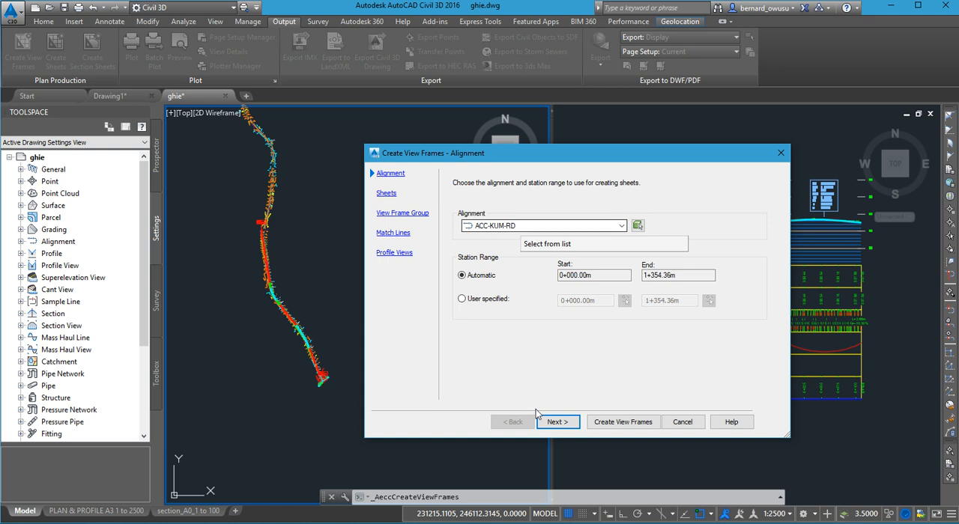
pyautogui.click(554, 423)
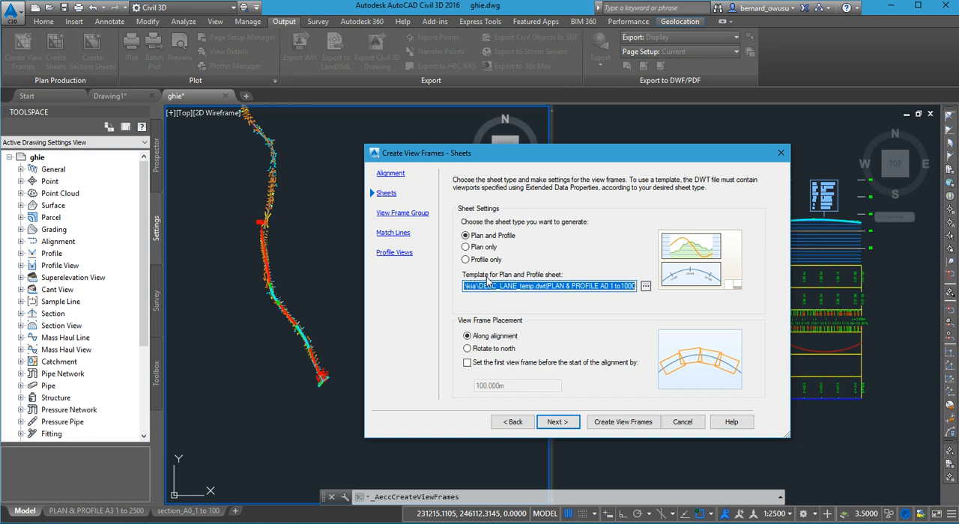
# - Set the plan and profile sheet template to PP_template.dwt from C:\Civil 3D Projects\GHIE, using the PLAN & PROFILE A3 1 to 2500 layout
pyautogui.click(646, 286)
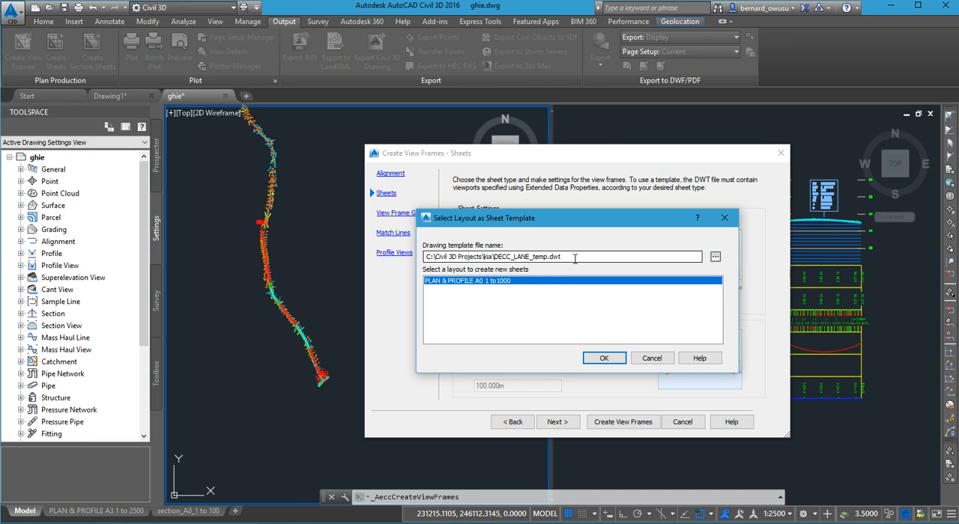
pyautogui.click(715, 258)
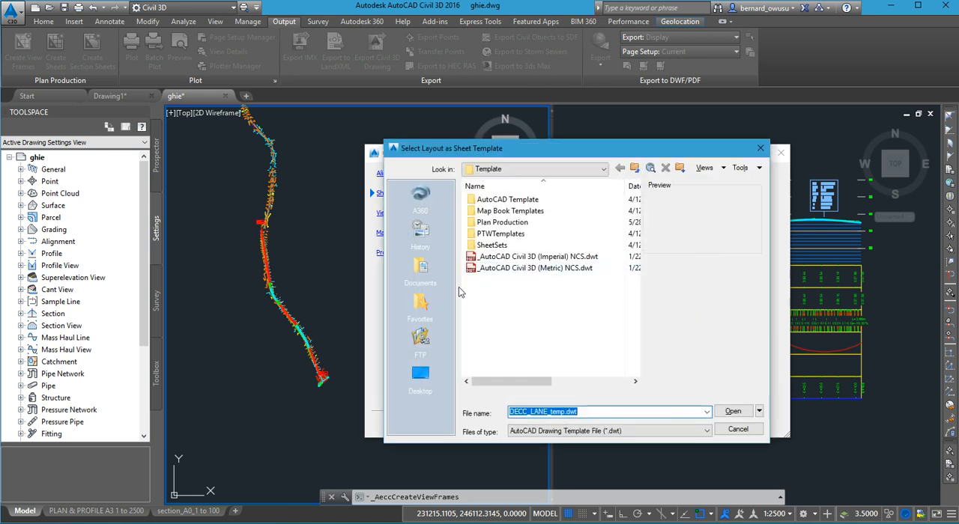
pyautogui.click(562, 171)
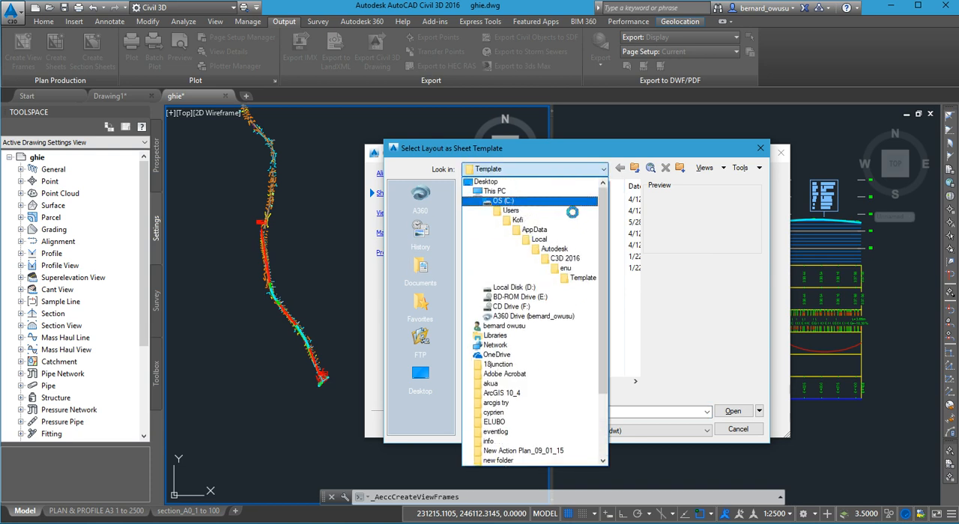
pyautogui.click(564, 211)
pyautogui.click(524, 339)
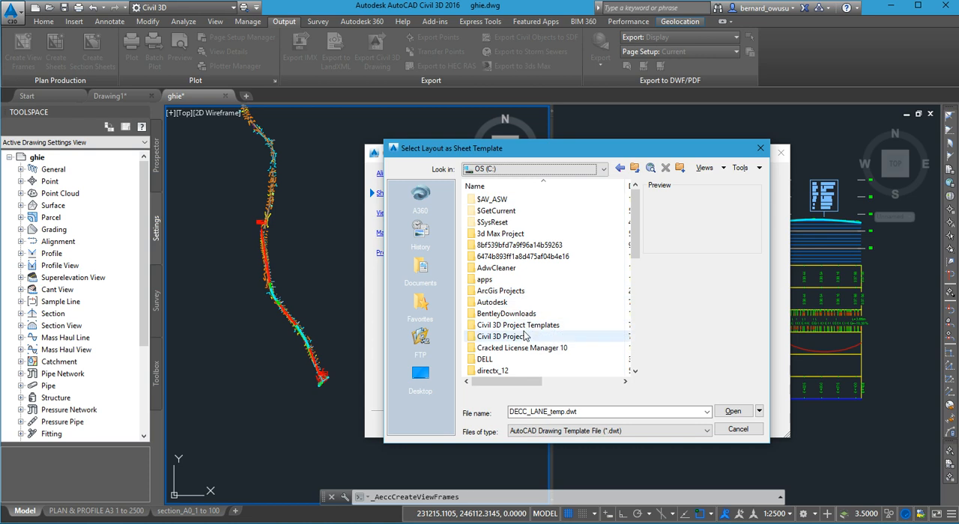
pyautogui.doubleClick(524, 339)
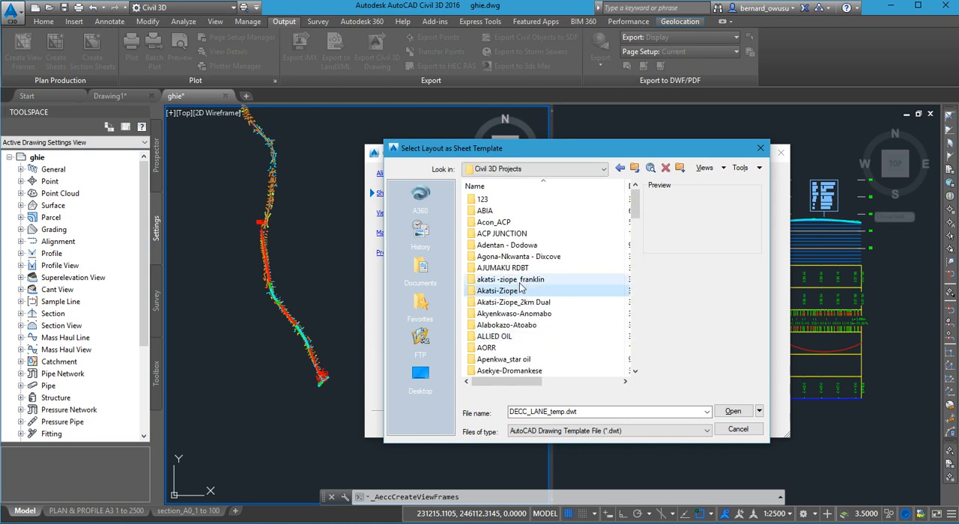
pyautogui.scroll(-10, 522, 288)
pyautogui.click(501, 200)
pyautogui.doubleClick(501, 201)
pyautogui.click(504, 213)
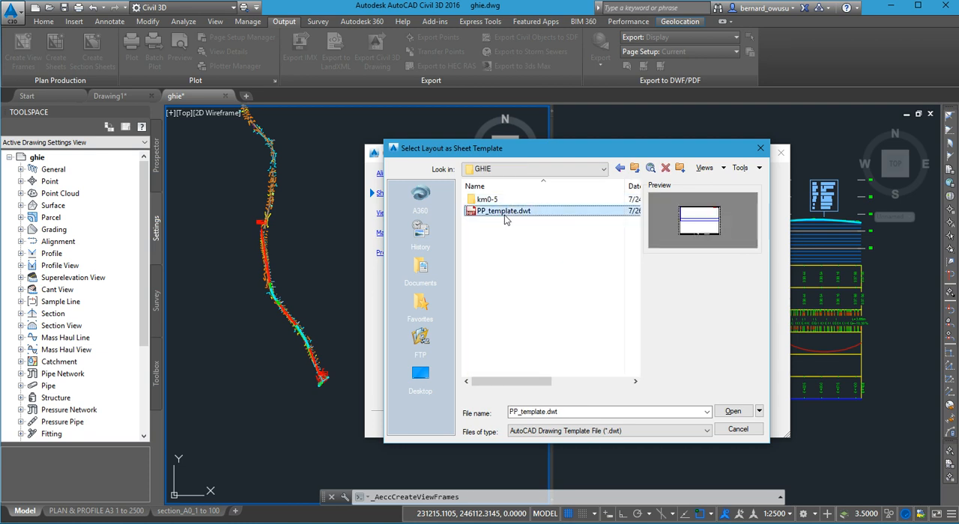
pyautogui.click(733, 412)
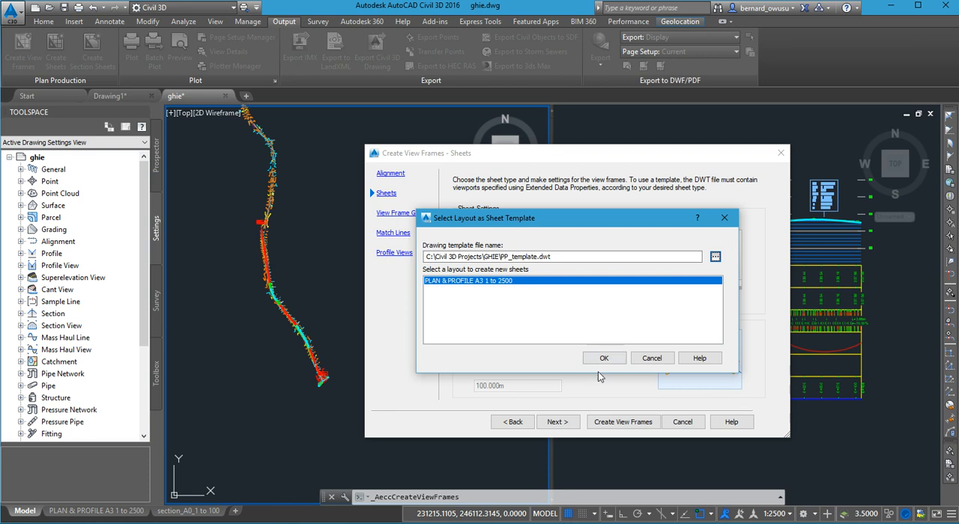
pyautogui.click(603, 360)
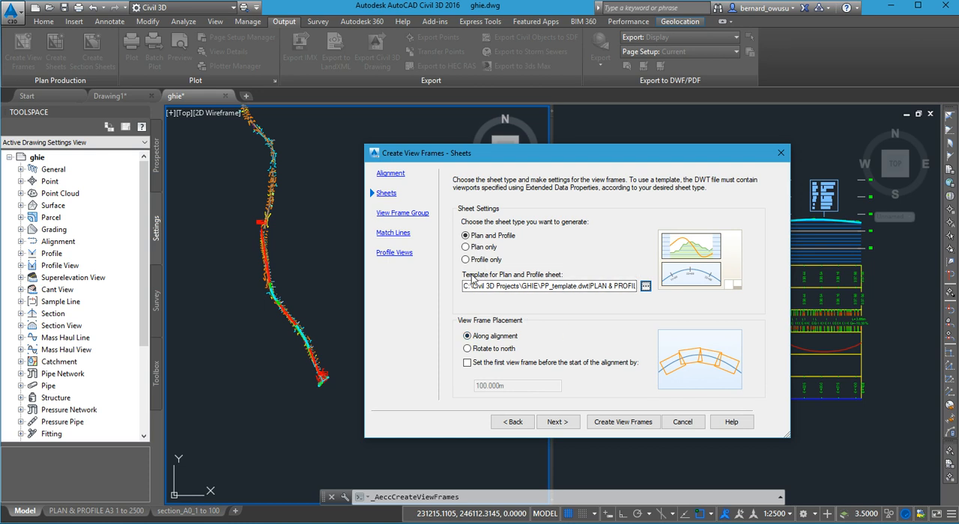
# - Reselect PP_template.dwt with its PLAN & PROFILE A3 1 to 2500 layout as the sheet template
pyautogui.click(646, 286)
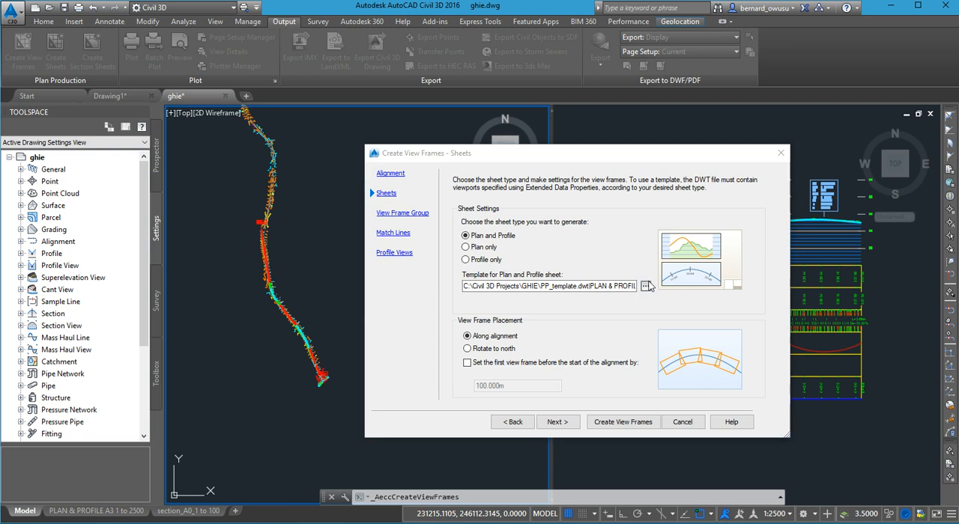
pyautogui.click(716, 257)
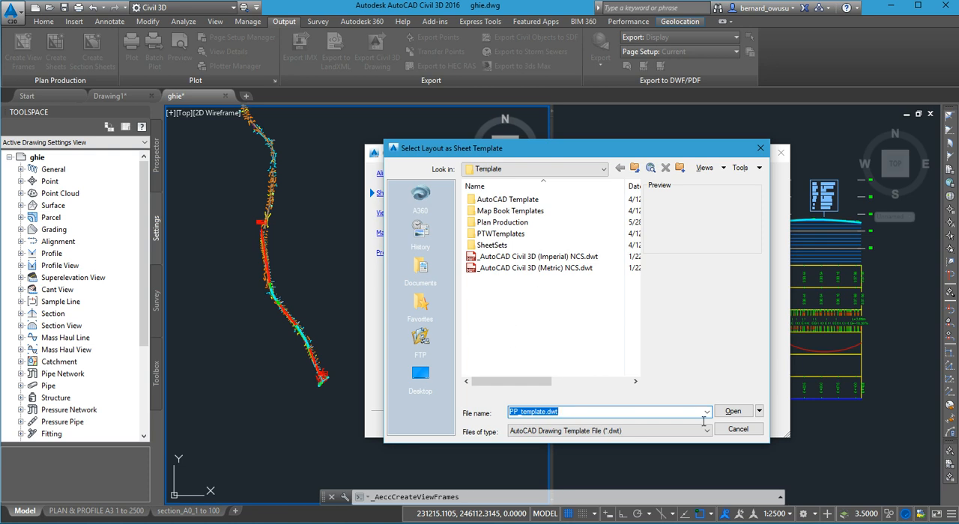
pyautogui.click(730, 412)
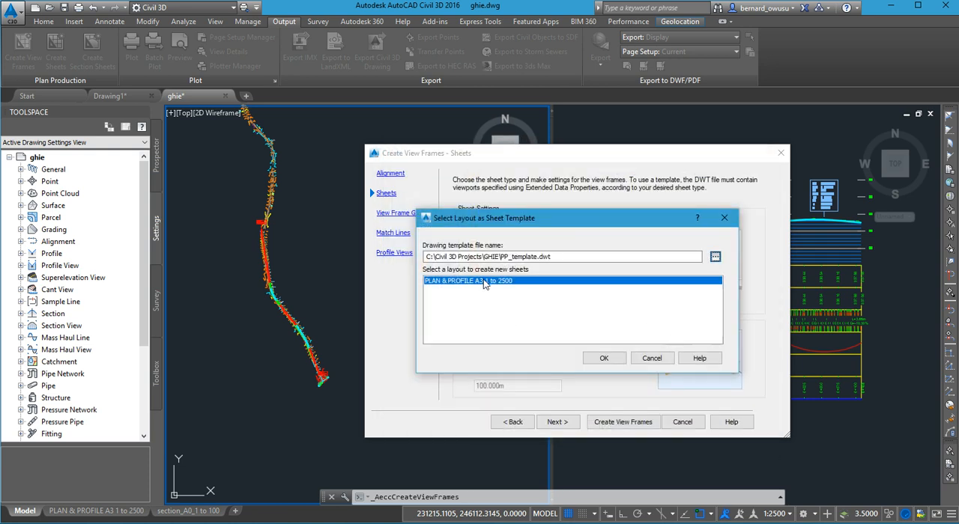
pyautogui.click(603, 358)
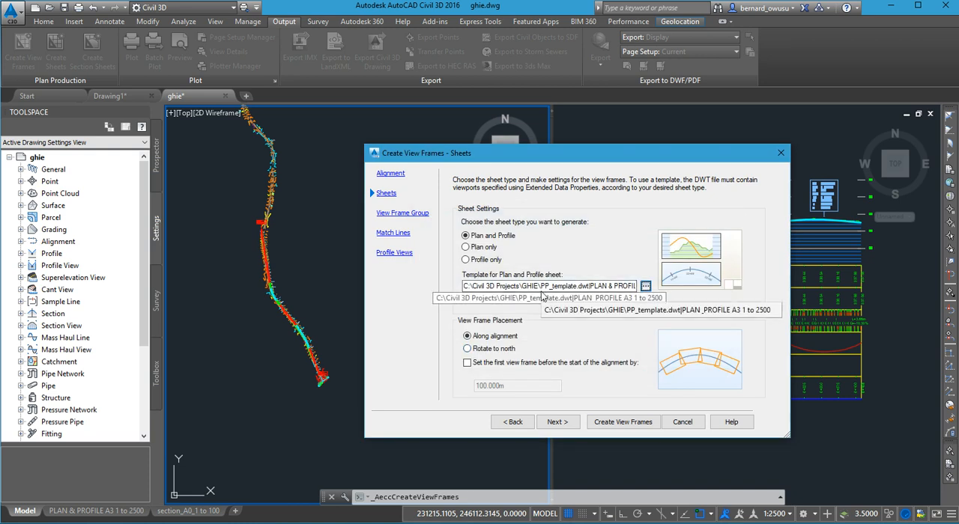
# - Keep the view frame group defaults and set both the left and right match line label locations to Middle
pyautogui.click(572, 424)
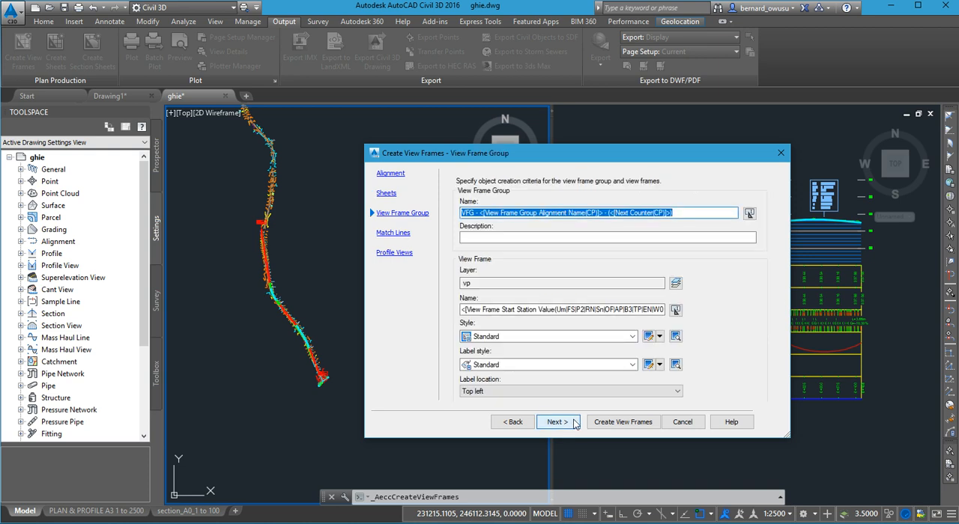
pyautogui.click(574, 424)
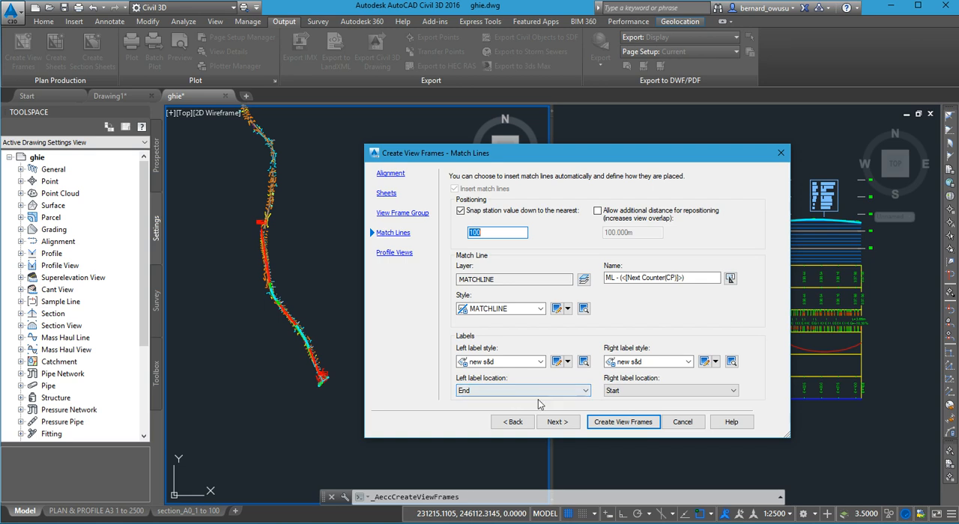
pyautogui.click(579, 392)
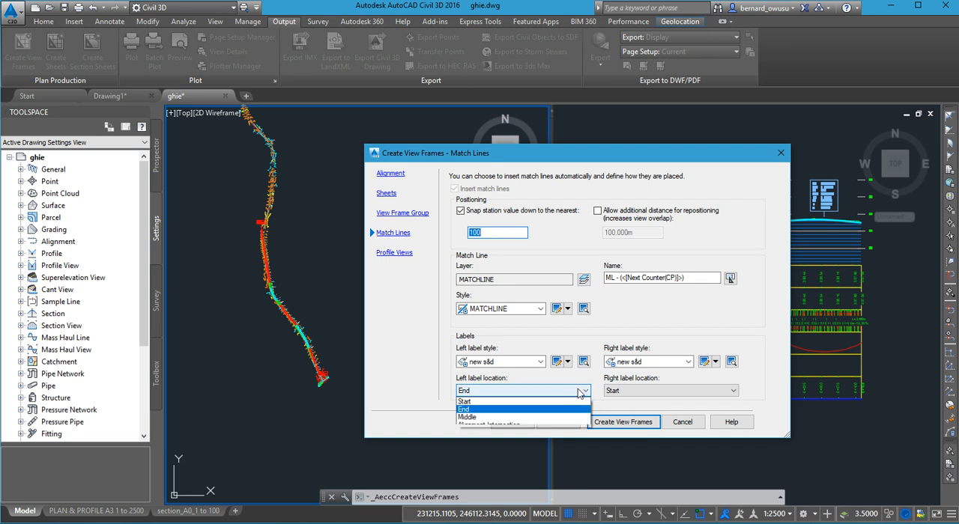
pyautogui.click(568, 405)
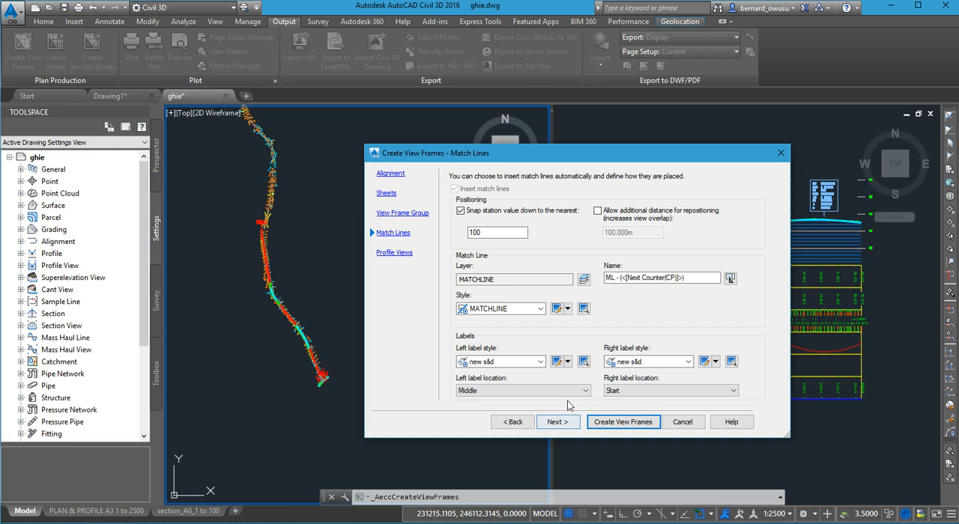
pyautogui.click(667, 391)
pyautogui.click(662, 421)
# - Review the view frame group settings and the match line label location options, keeping Middle for both labels
pyautogui.click(514, 422)
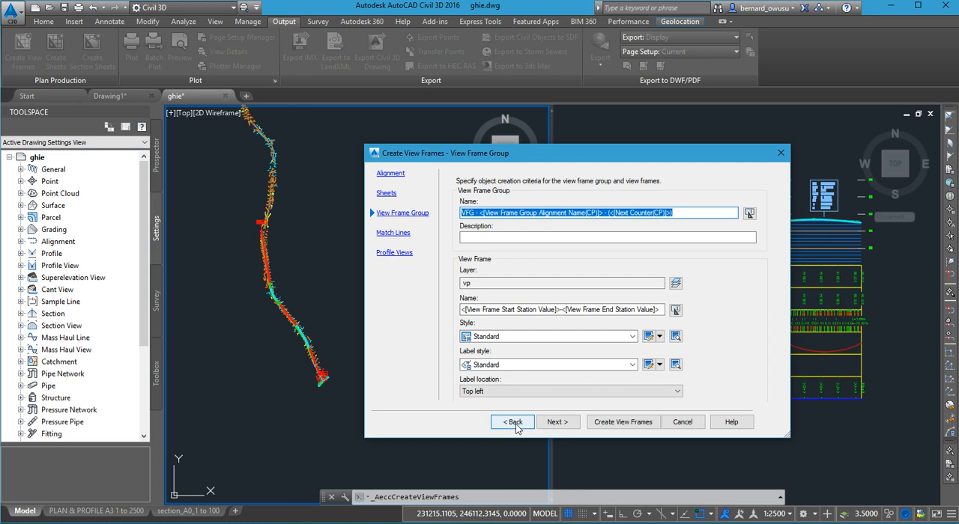
pyautogui.click(557, 422)
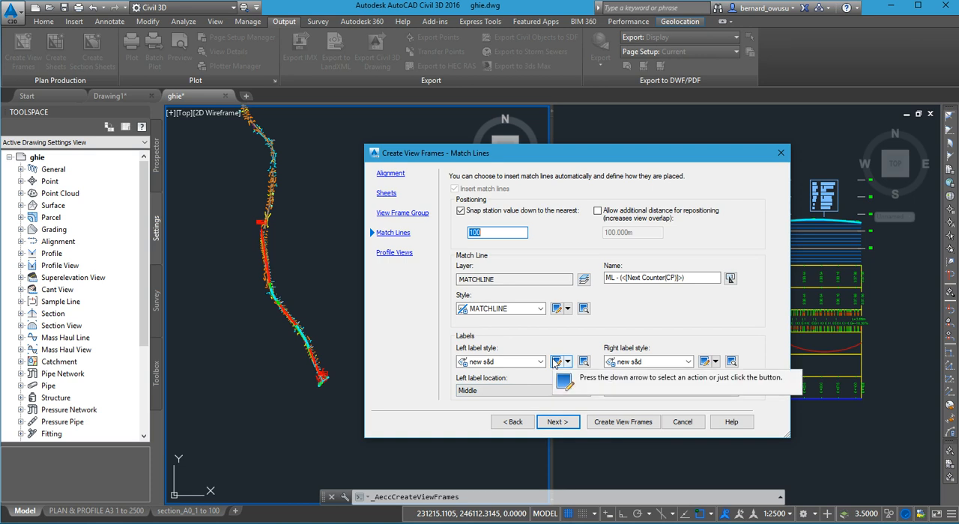
pyautogui.click(510, 391)
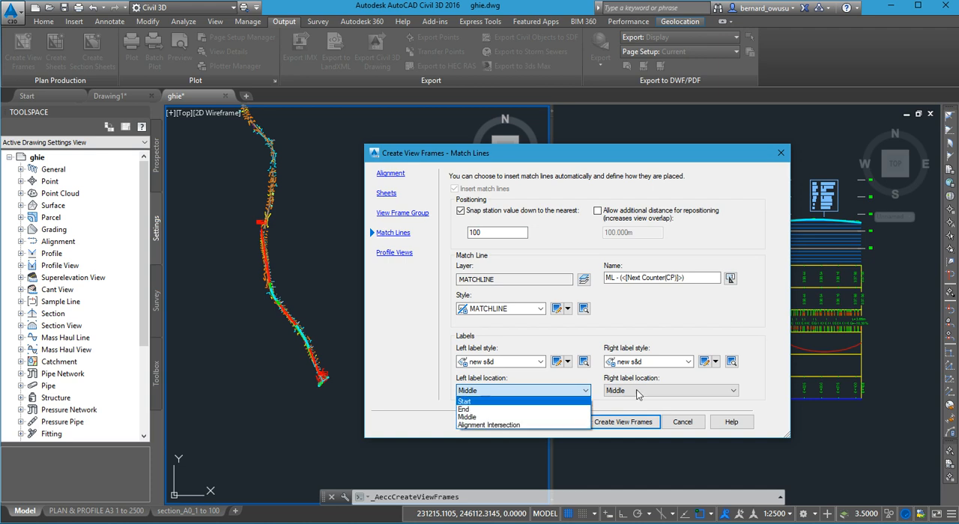
pyautogui.click(510, 416)
pyautogui.click(638, 389)
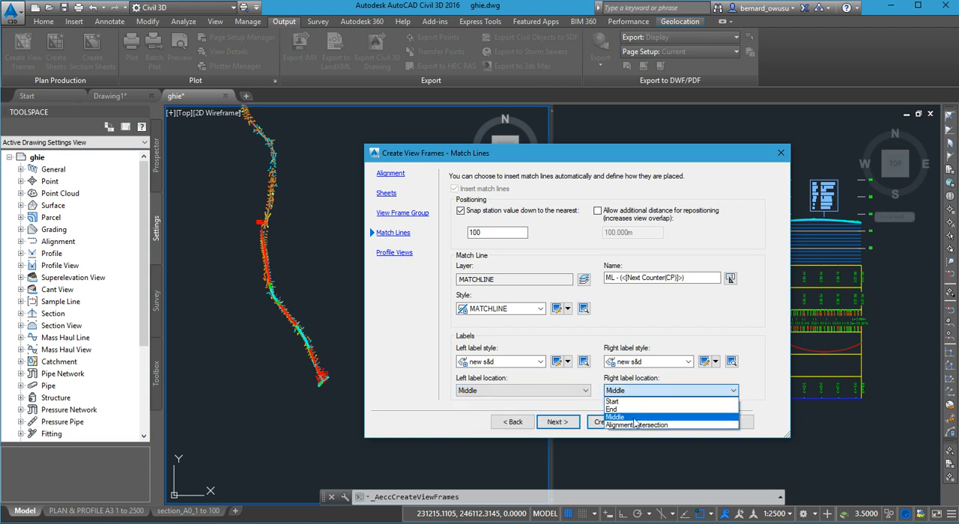
pyautogui.click(689, 330)
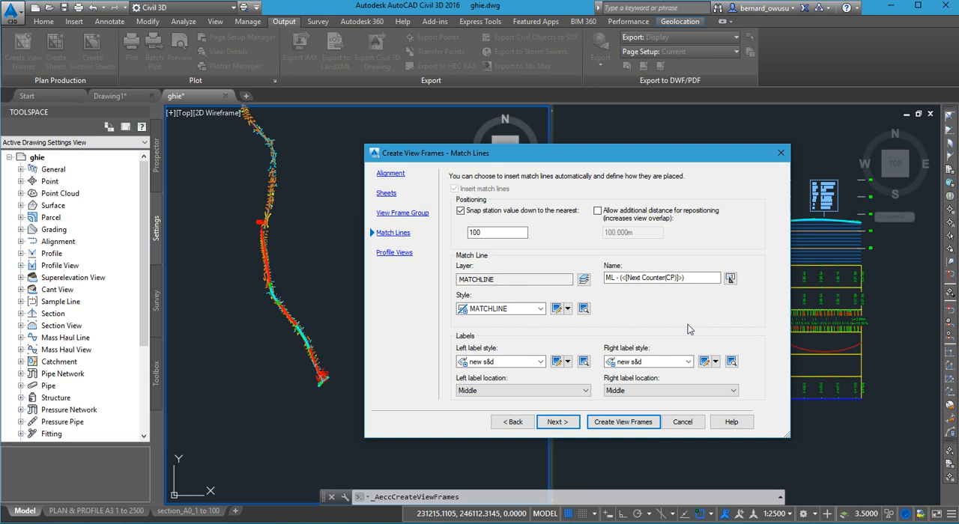
# - Accept the new s&d profile view style and band set, and create the view frames along the alignment
pyautogui.click(557, 423)
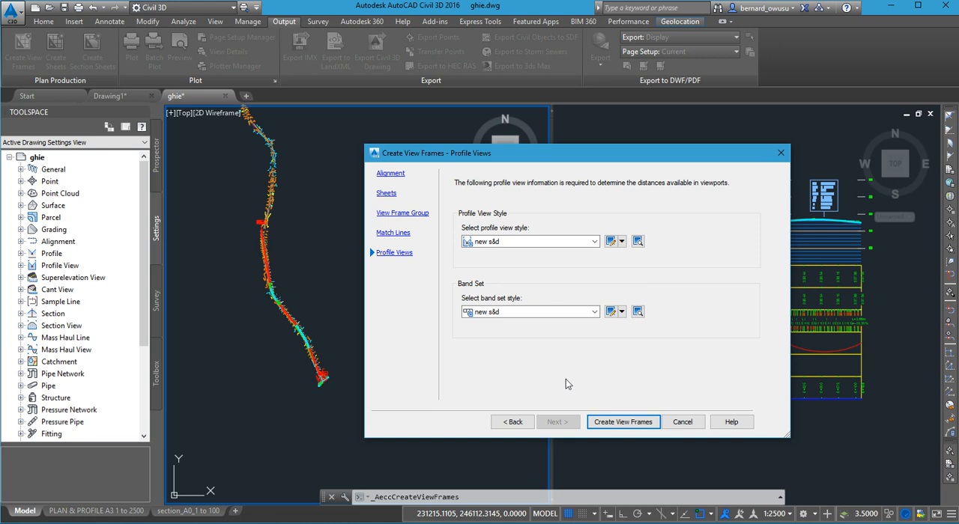
pyautogui.click(622, 423)
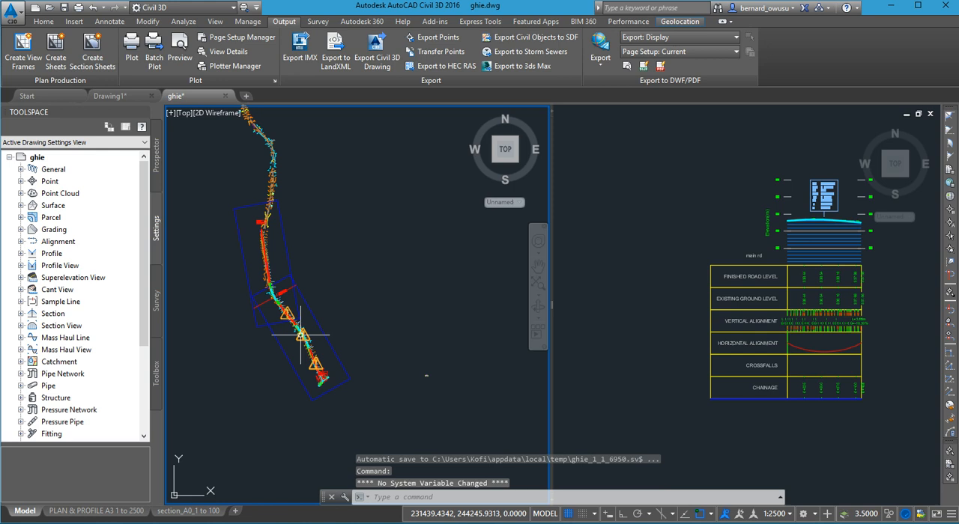
# - Examine the view frames, the match line labels and the geolocation warning symbols along the road in plan view
pyautogui.scroll(5, 300, 318)
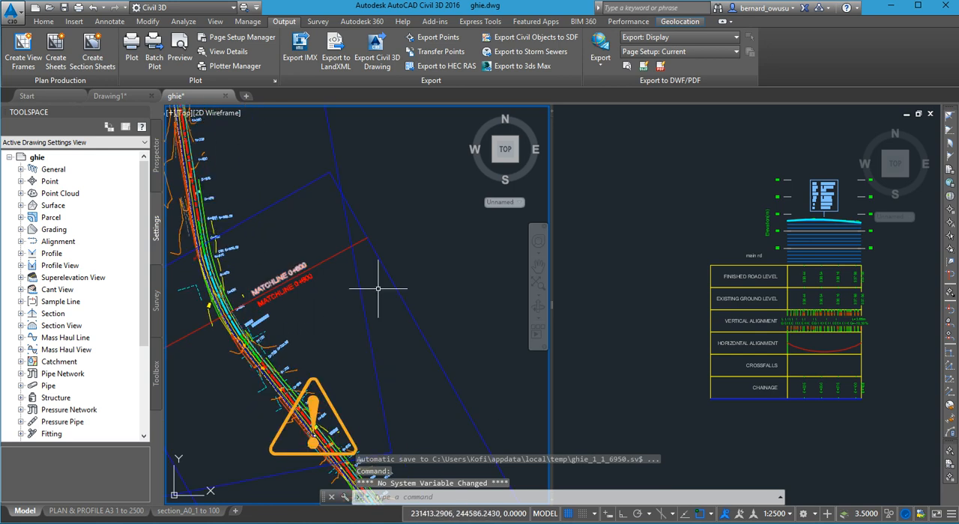
pyautogui.scroll(-3, 380, 309)
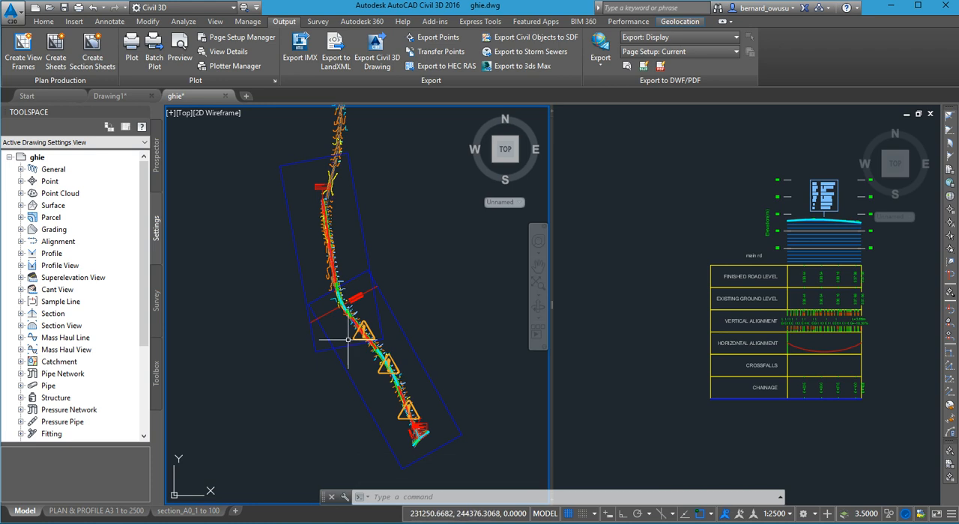
pyautogui.scroll(2, 353, 306)
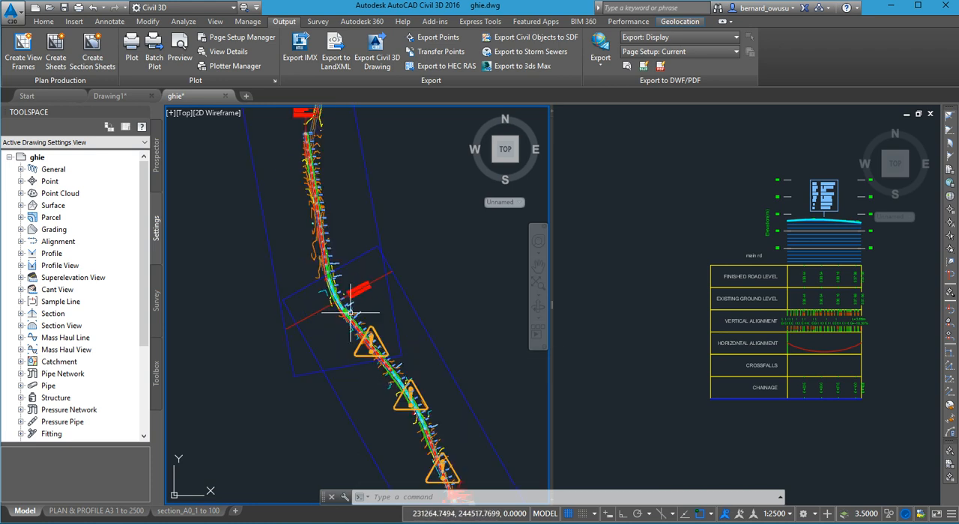
pyautogui.scroll(3, 353, 292)
pyautogui.scroll(4, 362, 290)
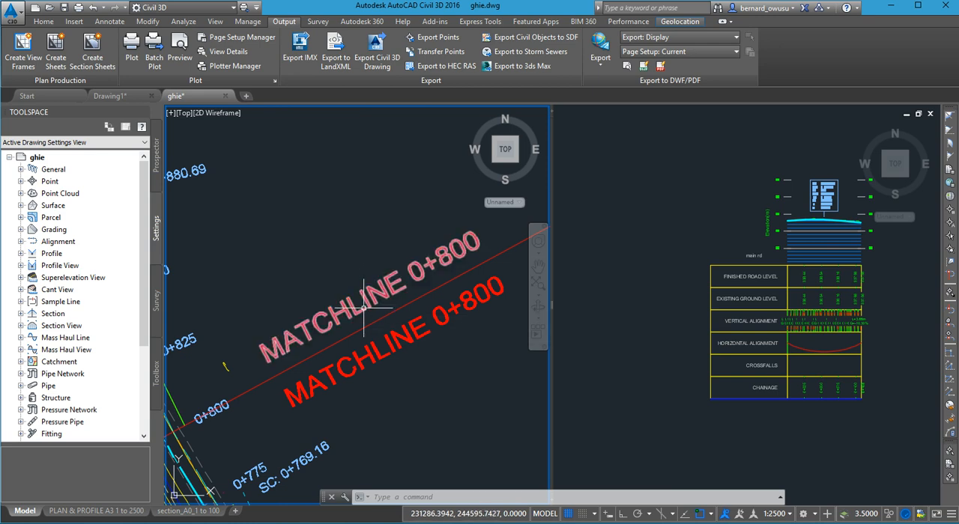
pyautogui.scroll(-5, 364, 315)
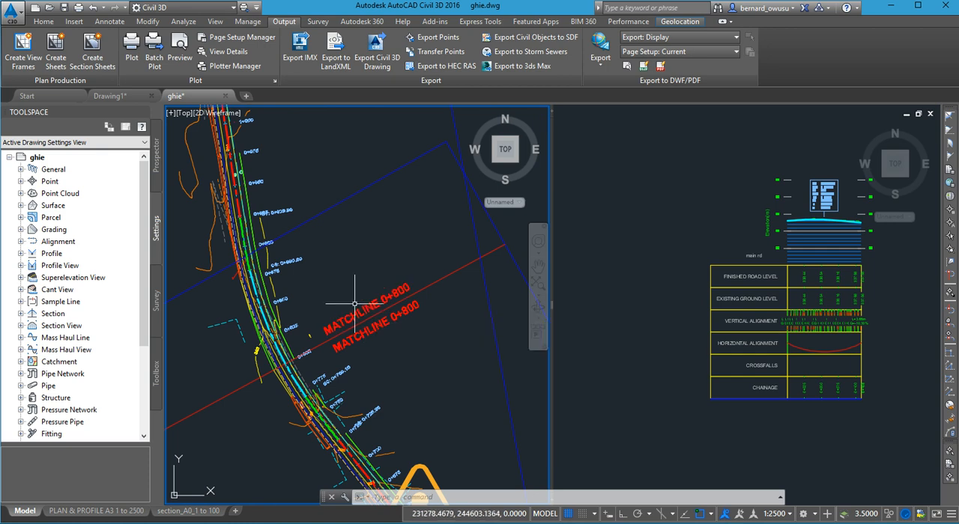
pyautogui.scroll(-5, 362, 308)
pyautogui.moveTo(368, 338); pyautogui.dragTo(368, 301, button='middle')
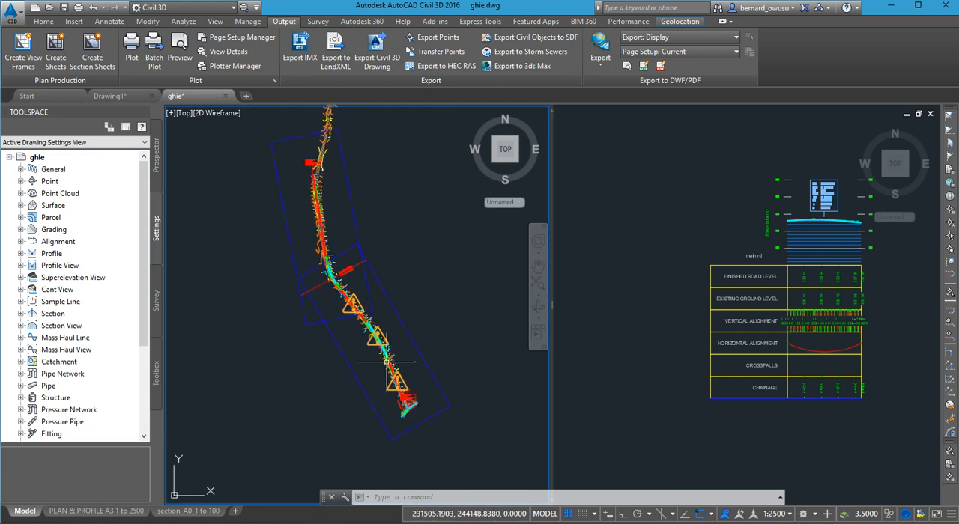
pyautogui.scroll(4, 389, 396)
pyautogui.scroll(-2, 367, 246)
pyautogui.scroll(5, 367, 246)
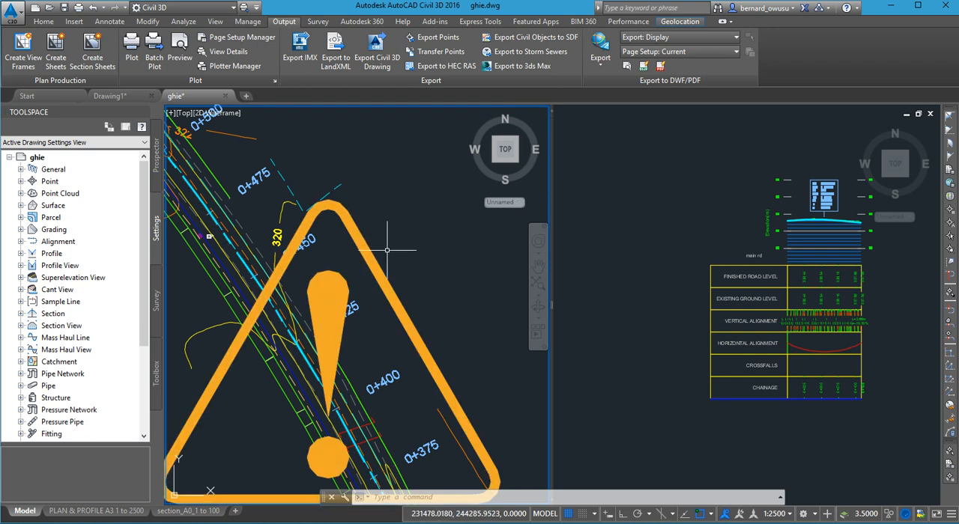
# - Examine the overlapping view frames and the match line at 0+800 along the road alignment
pyautogui.scroll(-5, 389, 260)
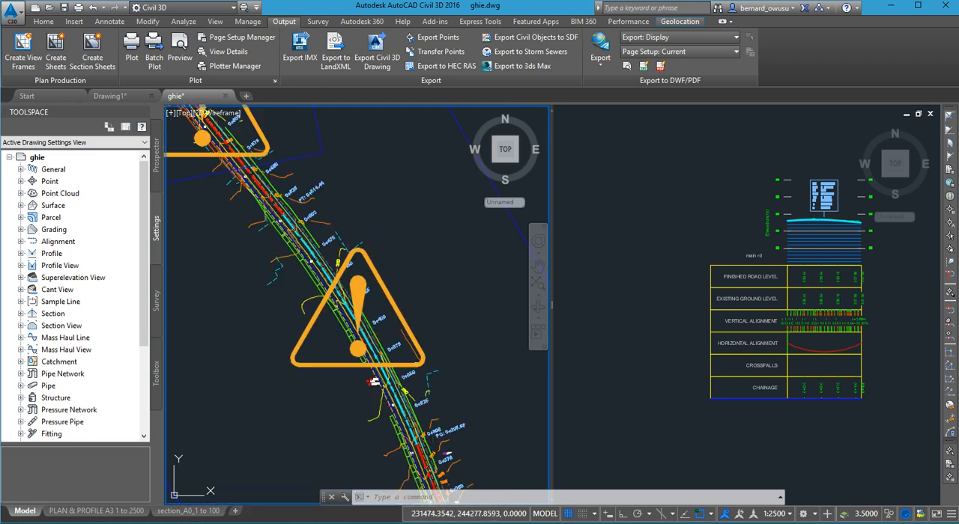
pyautogui.scroll(-6, 380, 271)
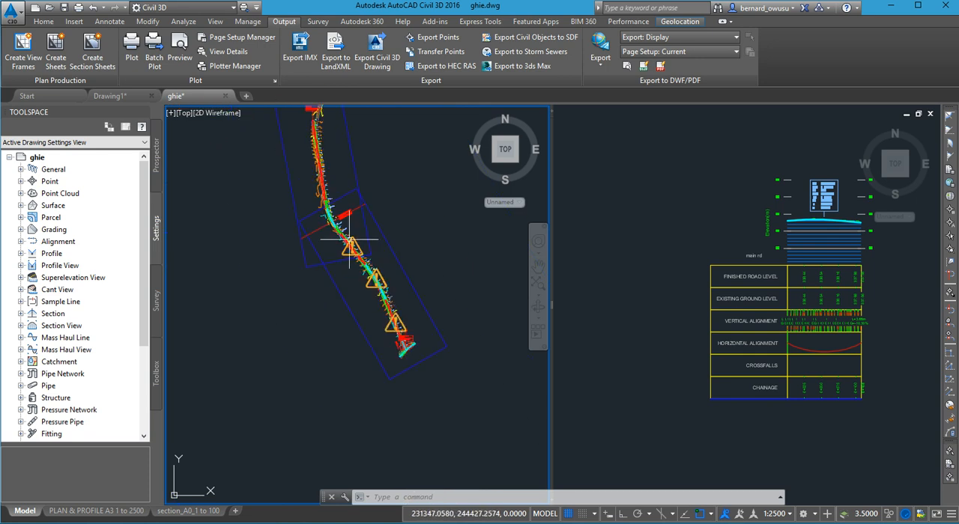
pyautogui.scroll(7, 349, 239)
pyautogui.scroll(-3, 344, 184)
pyautogui.scroll(4, 339, 138)
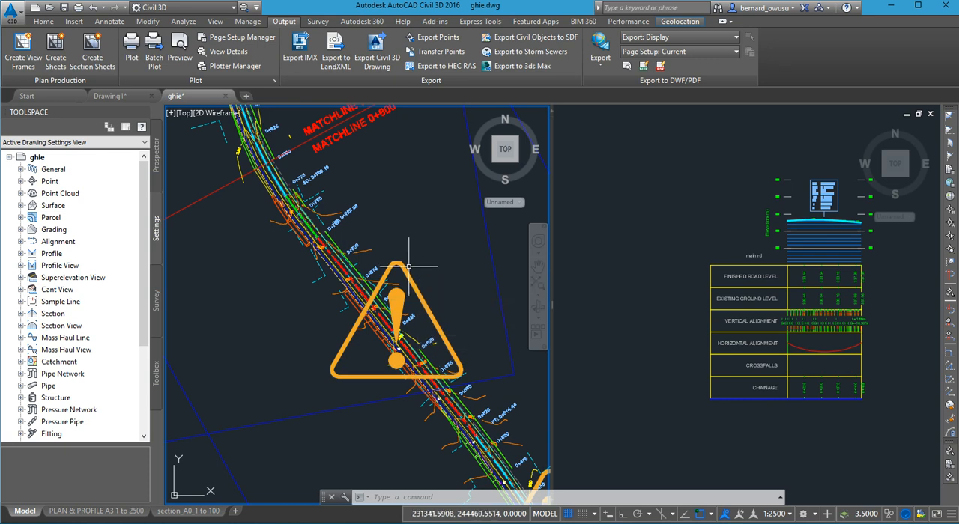
pyautogui.scroll(-4, 455, 317)
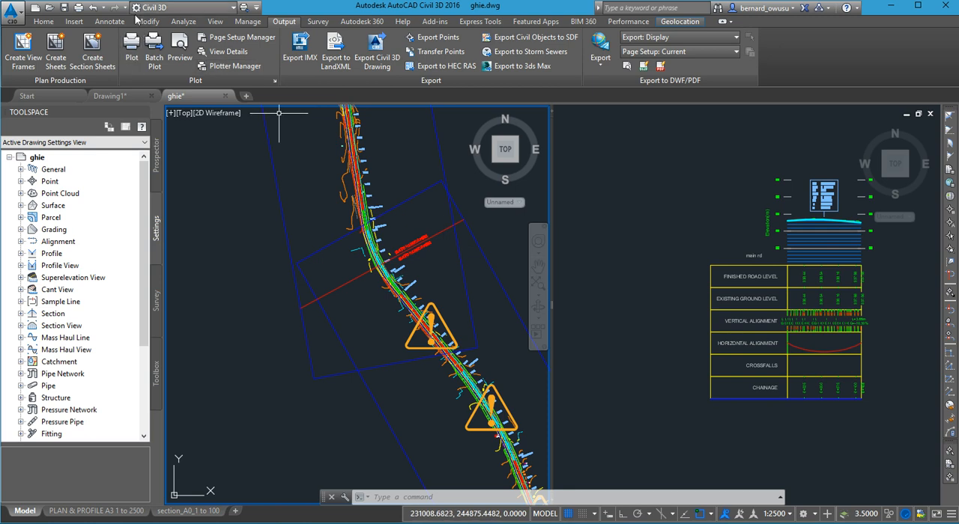
# - Undo the recent operations back through the view frame creation to remove the view frames from the road
pyautogui.click(103, 7)
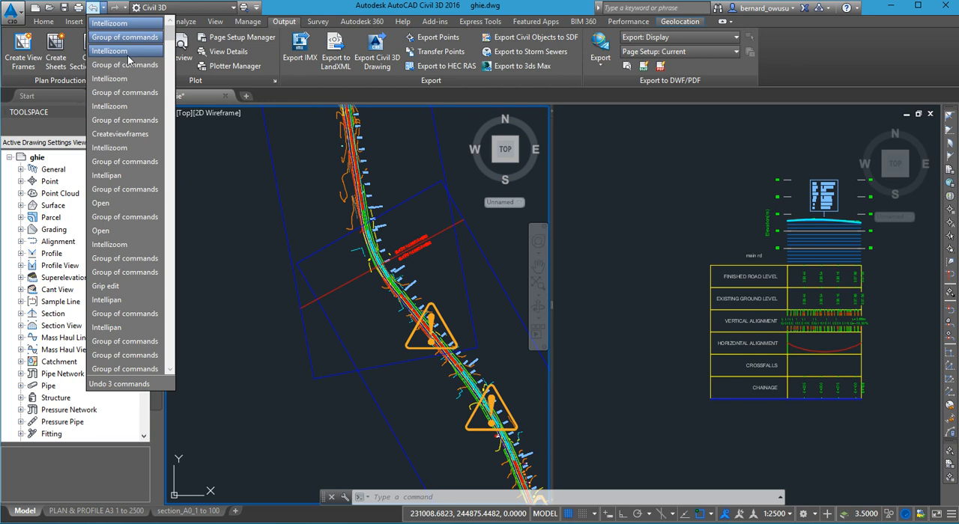
pyautogui.click(327, 200)
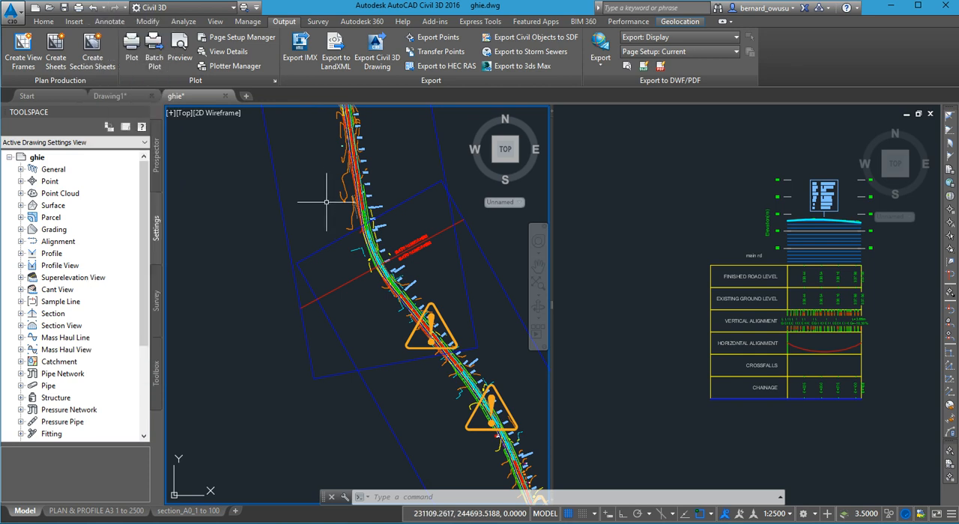
pyautogui.scroll(-4, 325, 229)
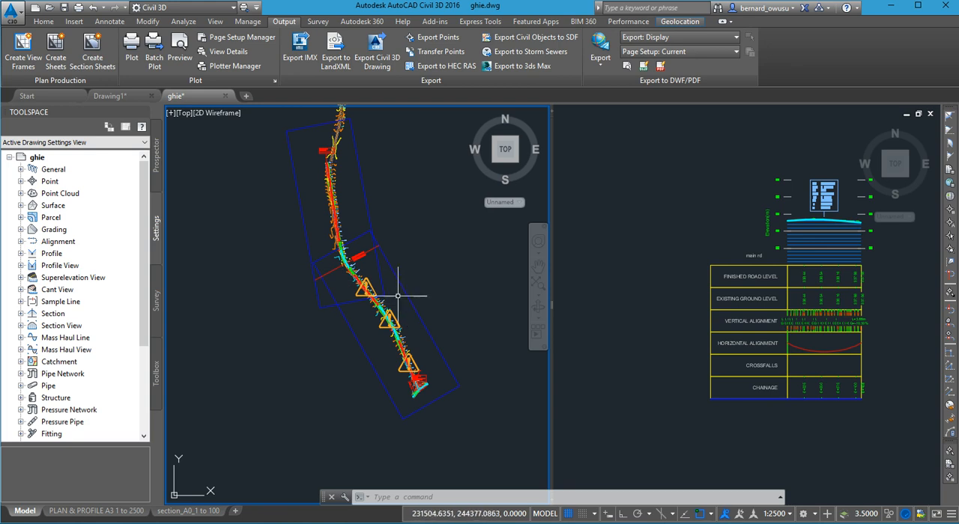
pyautogui.moveTo(397, 295)
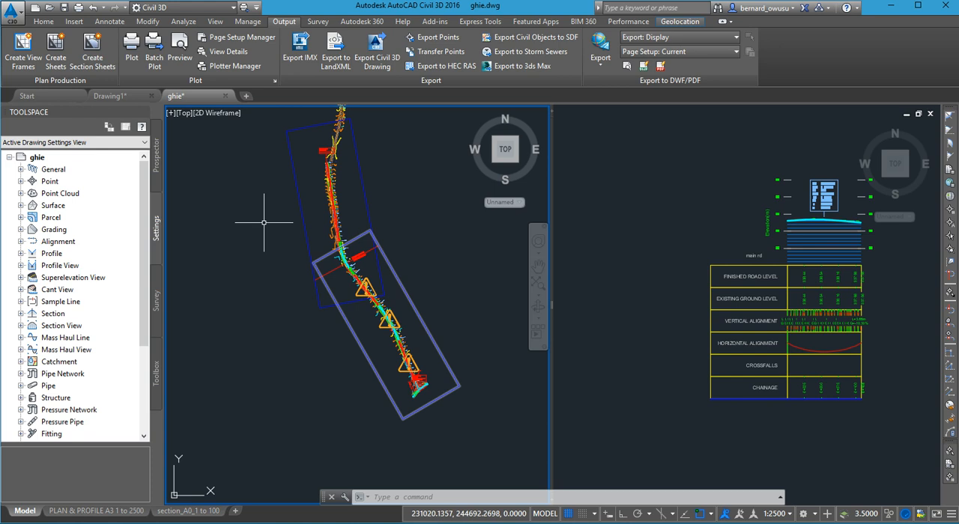
pyautogui.click(103, 8)
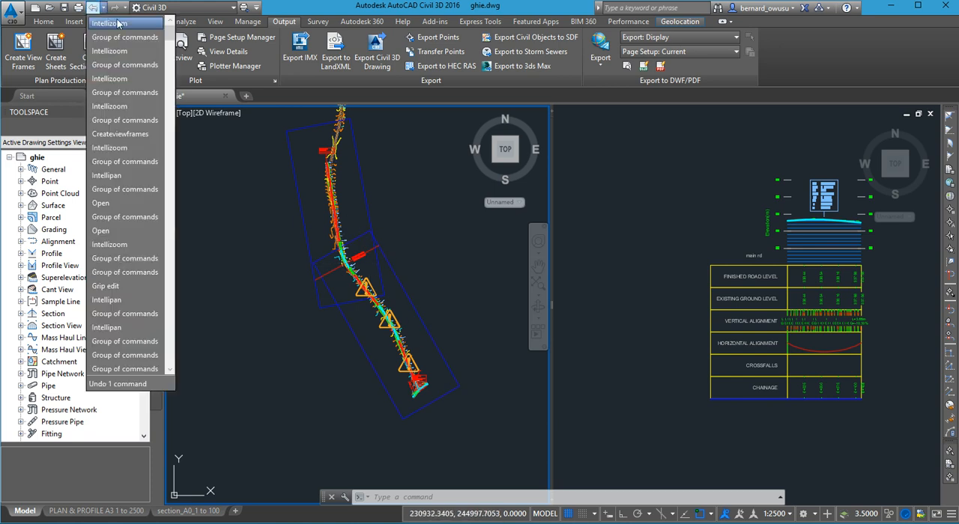
pyautogui.click(120, 140)
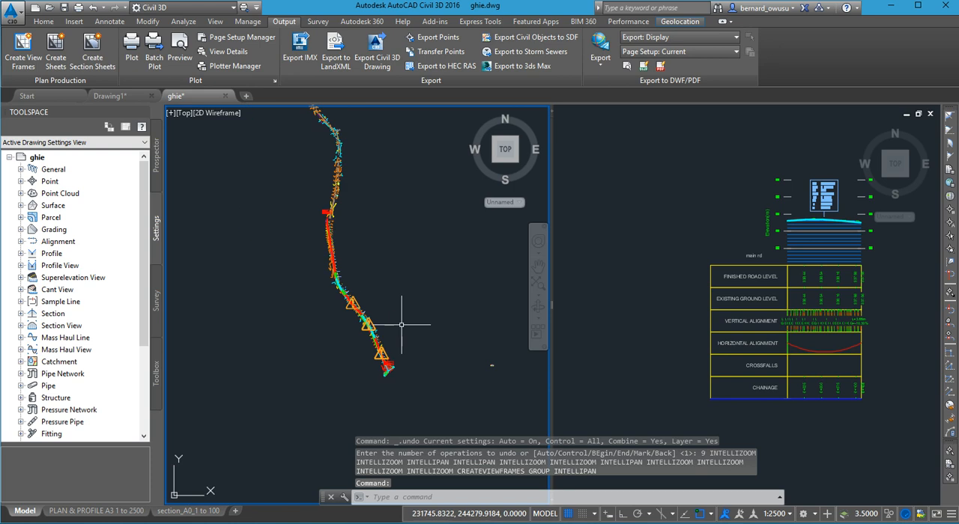
# - Start creating view frames again and choose ACC-KUM-RD from the available alignments
pyautogui.moveTo(395, 339); pyautogui.dragTo(414, 274, button='middle')
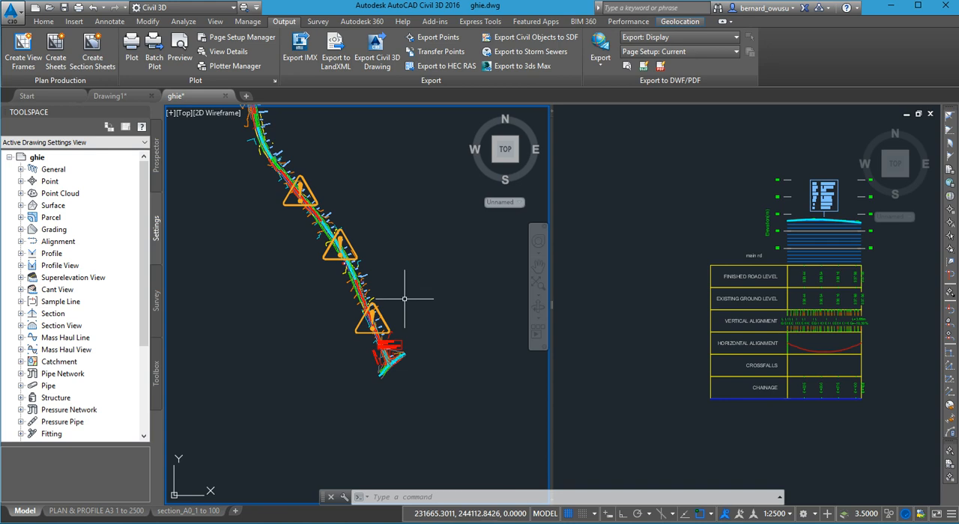
pyautogui.scroll(2, 395, 352)
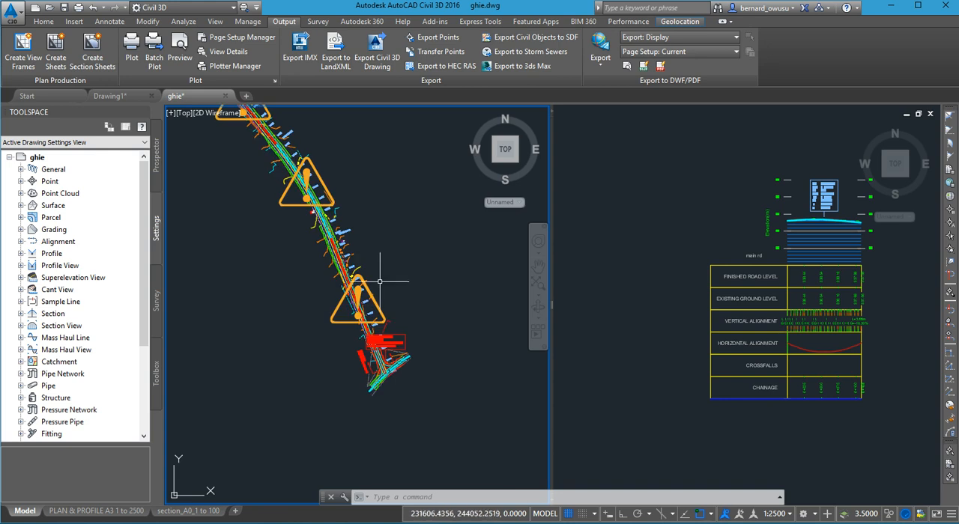
pyautogui.scroll(2, 379, 280)
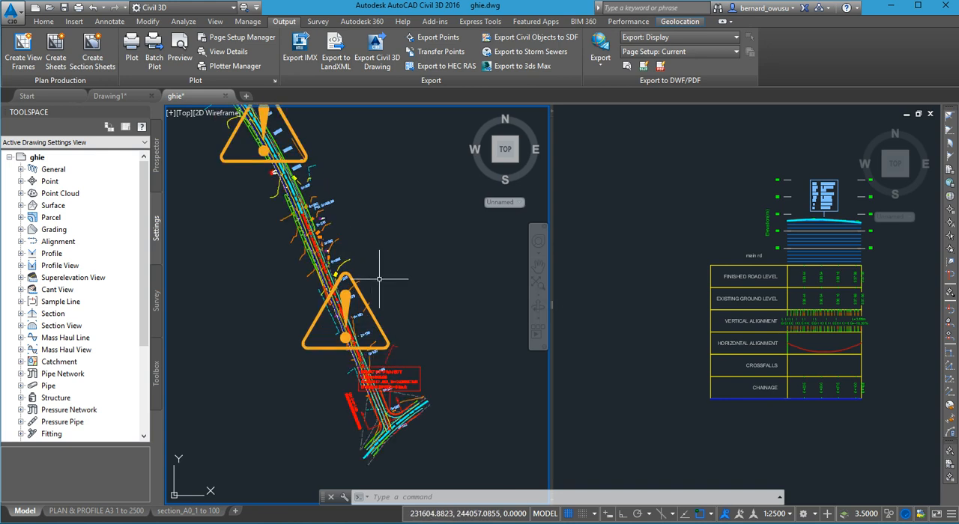
pyautogui.click(23, 44)
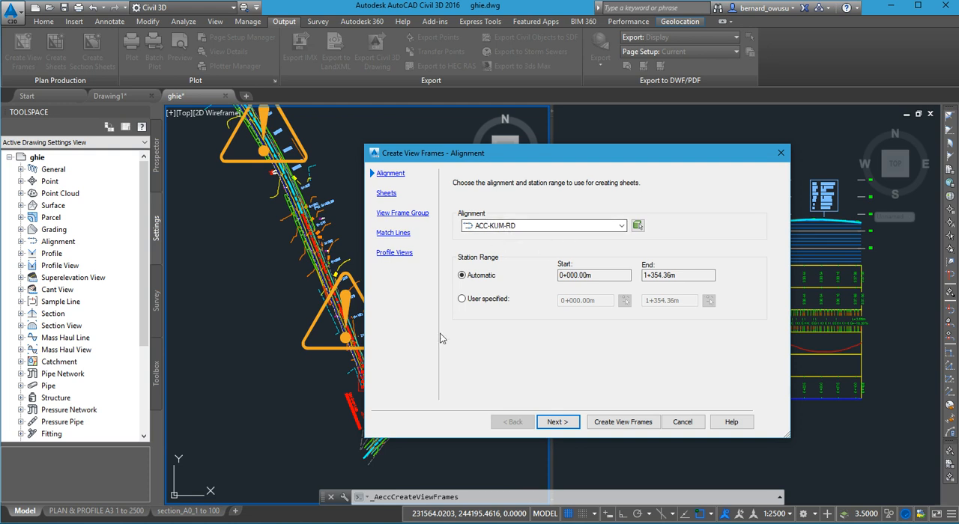
pyautogui.click(565, 227)
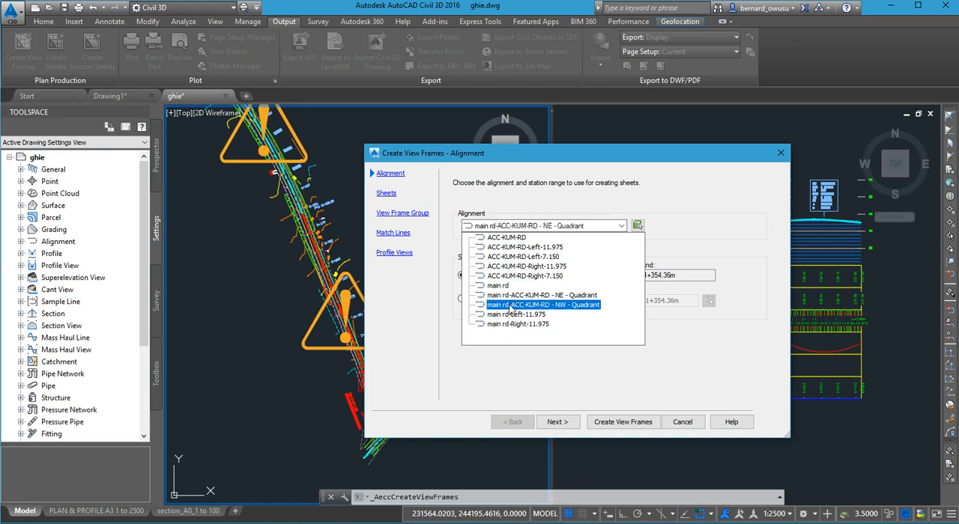
pyautogui.click(525, 237)
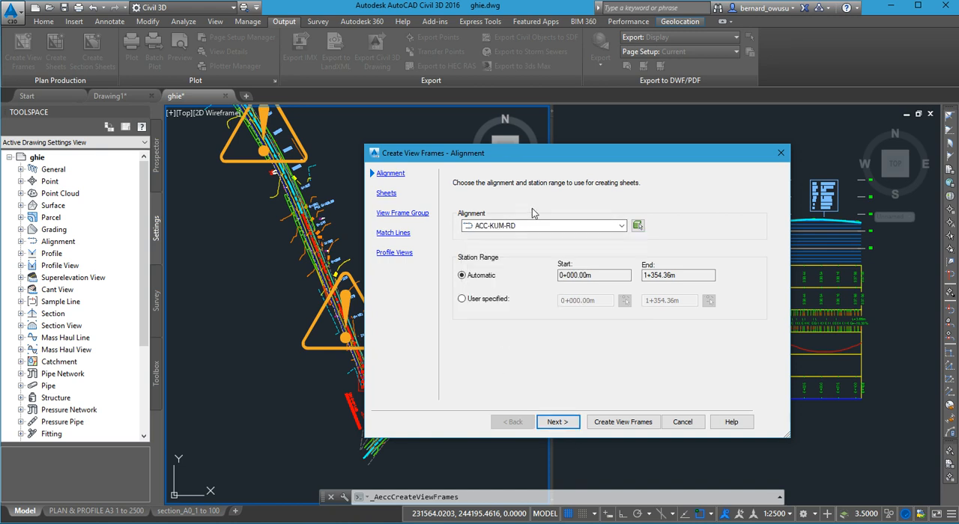
# - Pick the road centreline alignment in the drawing, keep the automatic station range and continue to the sheet settings
pyautogui.click(638, 226)
pyautogui.scroll(6, 313, 239)
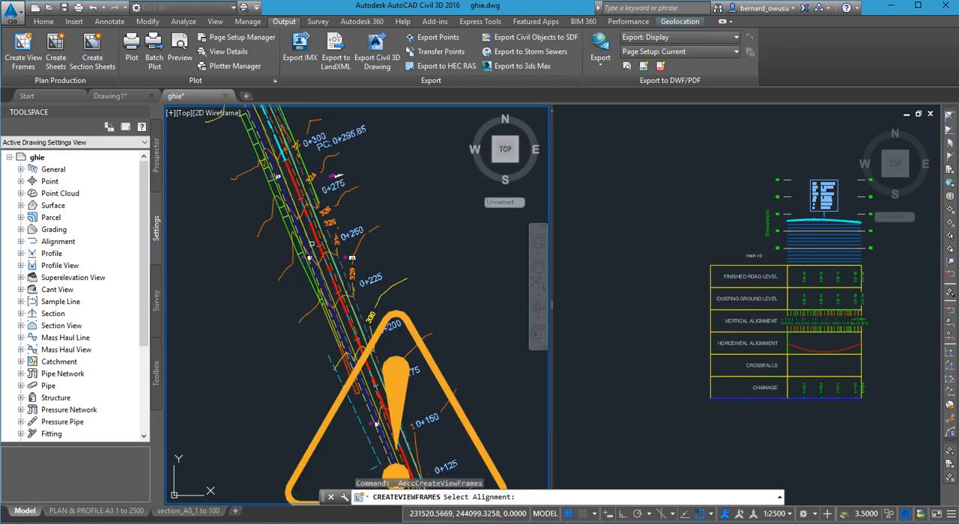
pyautogui.scroll(2, 315, 236)
pyautogui.click(315, 237)
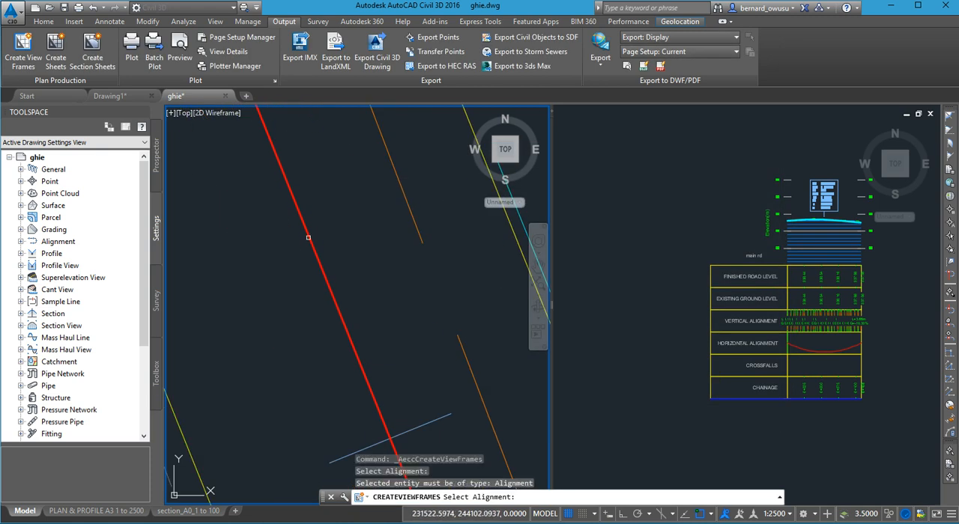
pyautogui.click(287, 221)
pyautogui.scroll(-5, 332, 316)
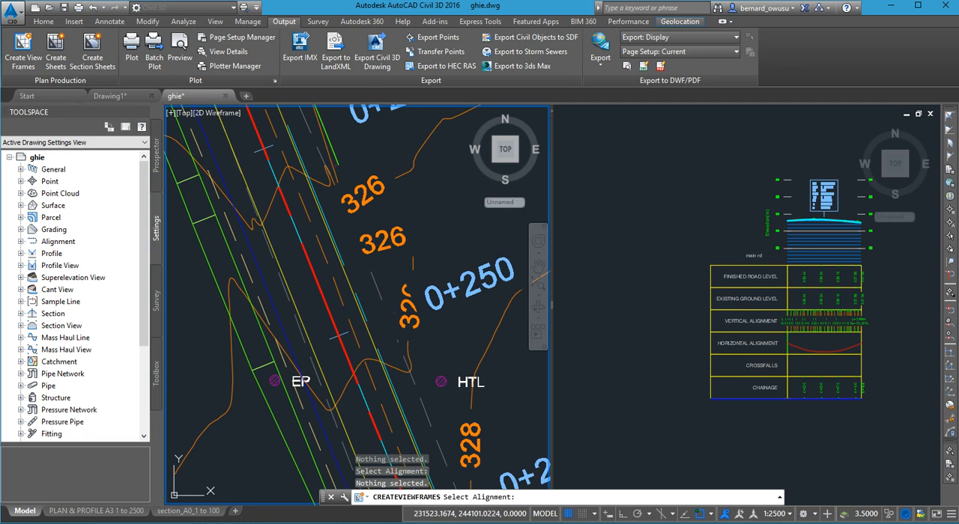
pyautogui.click(330, 315)
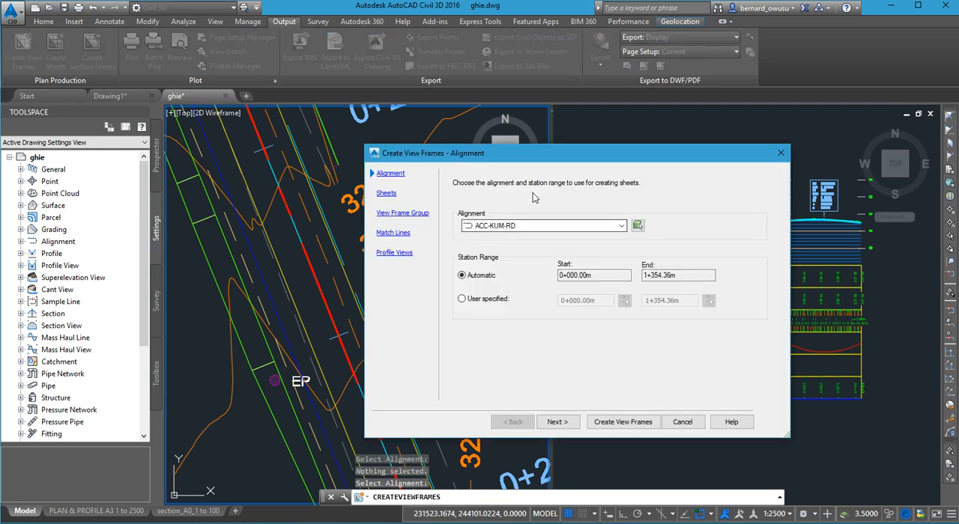
pyautogui.moveTo(540, 156); pyautogui.dragTo(540, 125)
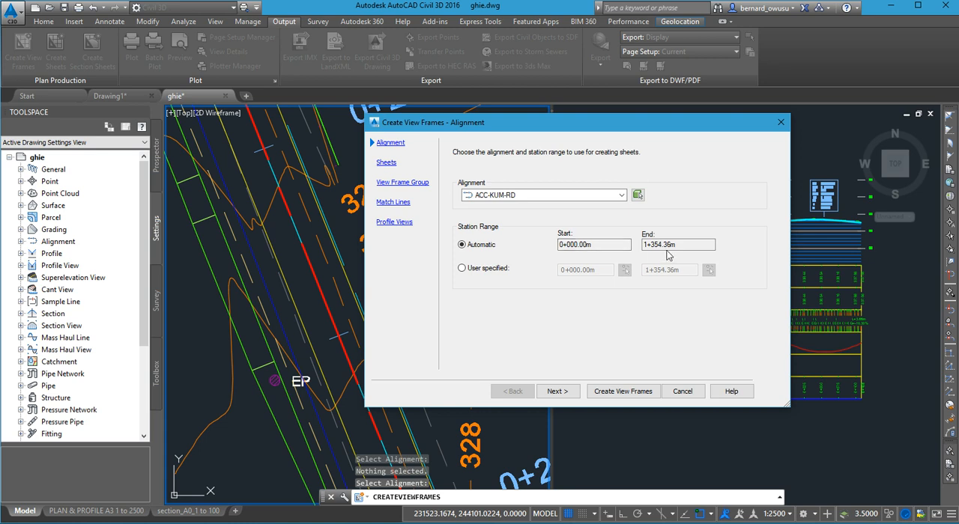
pyautogui.click(557, 391)
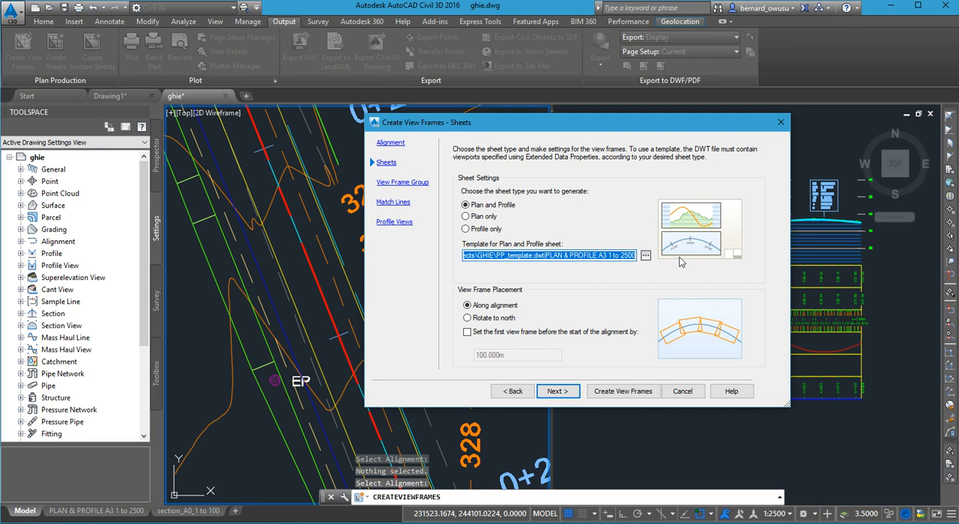
# - Load S&D_Template.dwt from the Civil 3D Project Templates folder on drive C as the sheet template
pyautogui.click(647, 258)
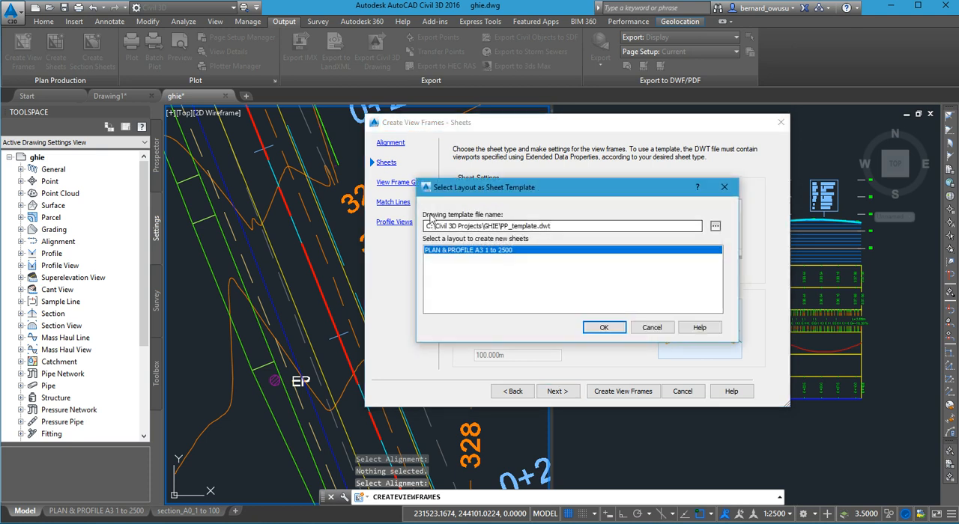
pyautogui.click(715, 227)
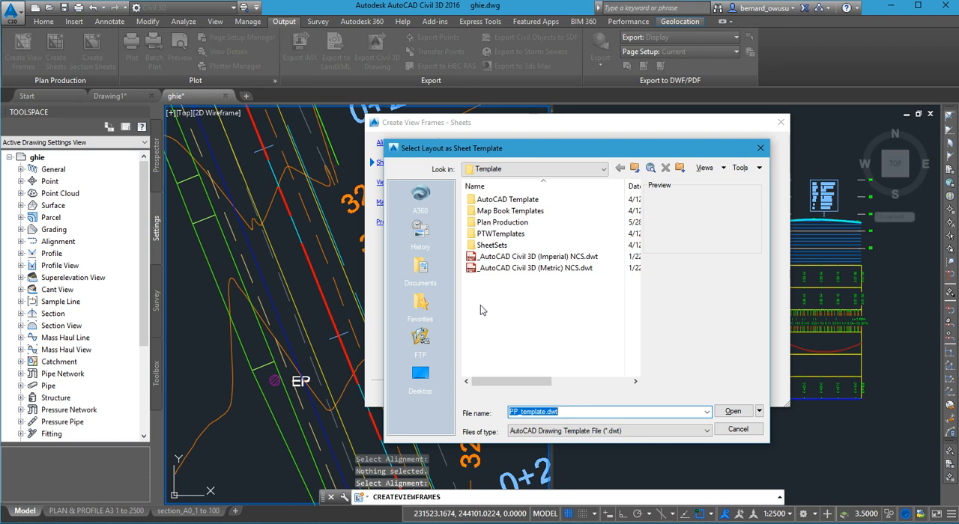
pyautogui.click(583, 174)
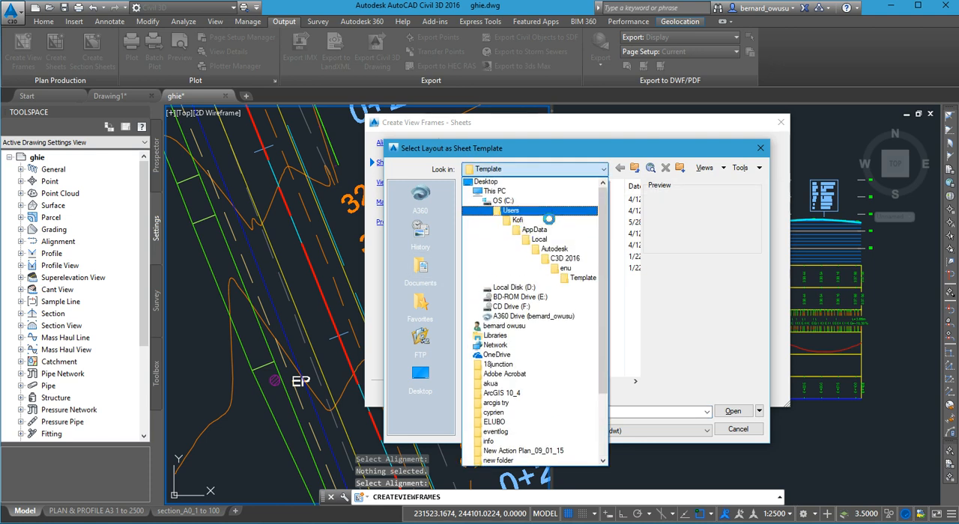
pyautogui.click(547, 213)
pyautogui.click(560, 171)
pyautogui.scroll(1, 536, 218)
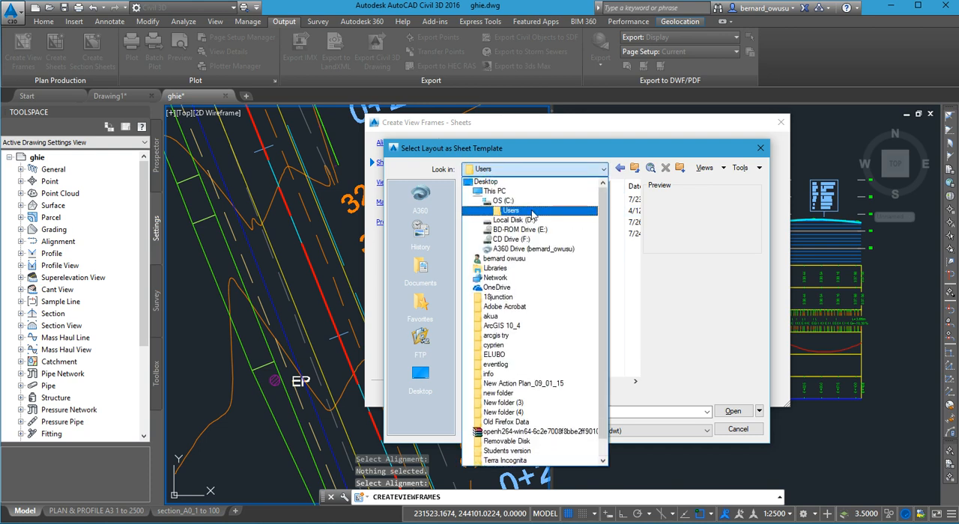
pyautogui.click(534, 201)
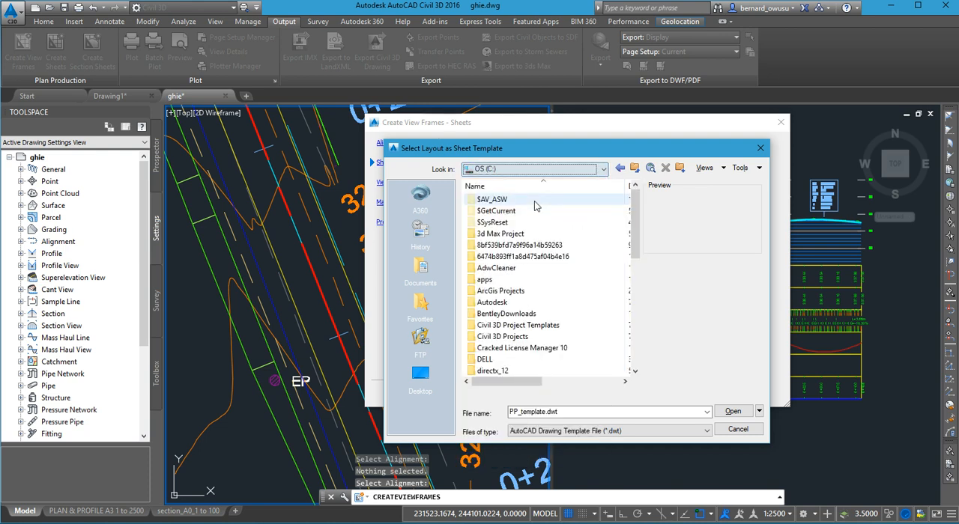
pyautogui.doubleClick(521, 327)
pyautogui.doubleClick(514, 236)
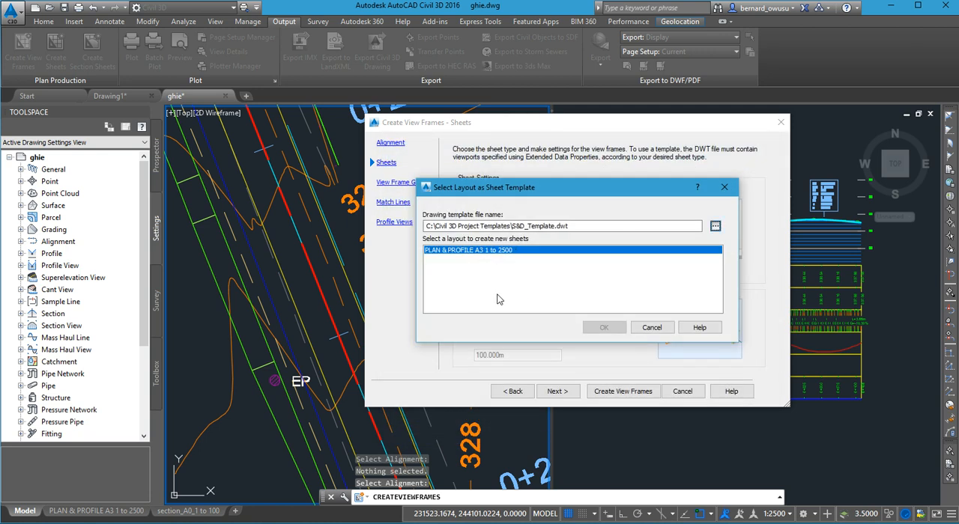
# - Load PP_template.dwt from the GHIE folder in Civil 3D Projects as the sheet template and select its layout PLAN & PROFILE A3 1 to 2500
pyautogui.click(716, 226)
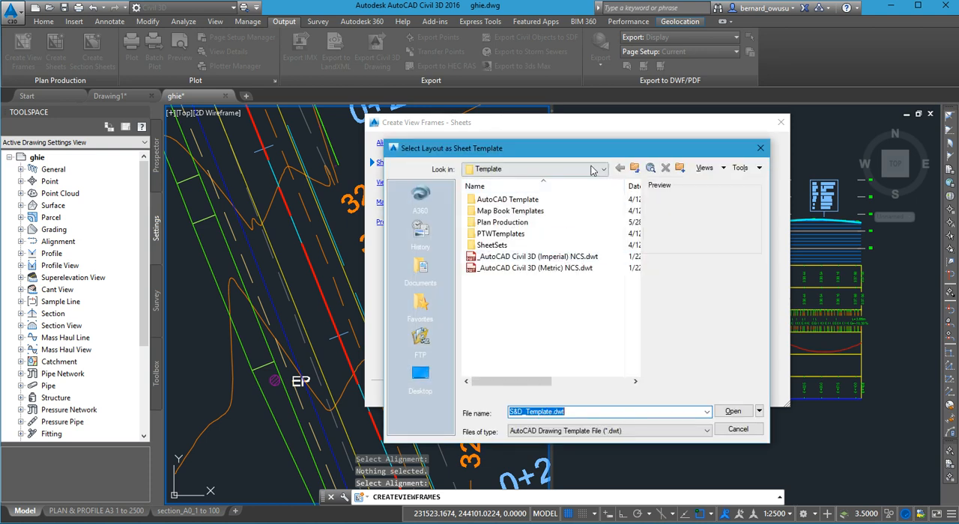
pyautogui.click(591, 169)
pyautogui.scroll(3, 576, 210)
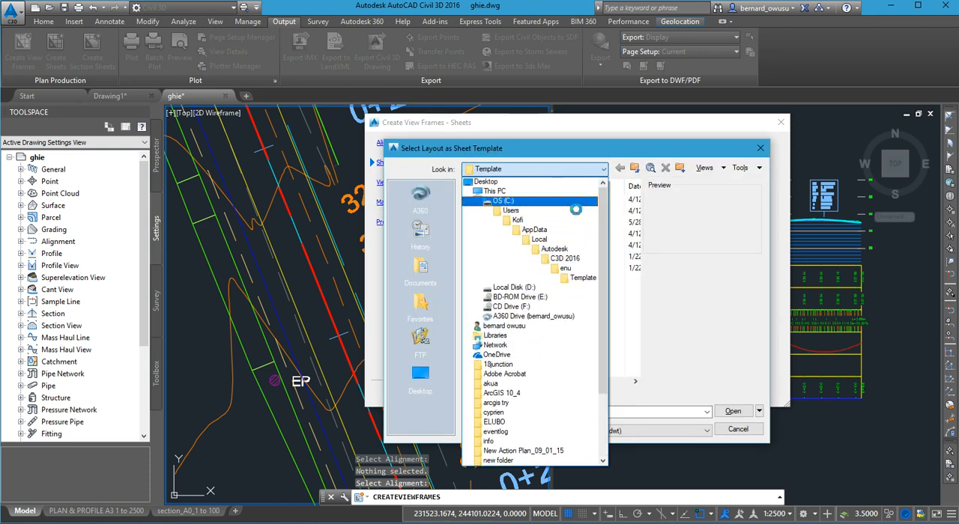
pyautogui.click(573, 203)
pyautogui.doubleClick(514, 340)
pyautogui.scroll(-3, 522, 339)
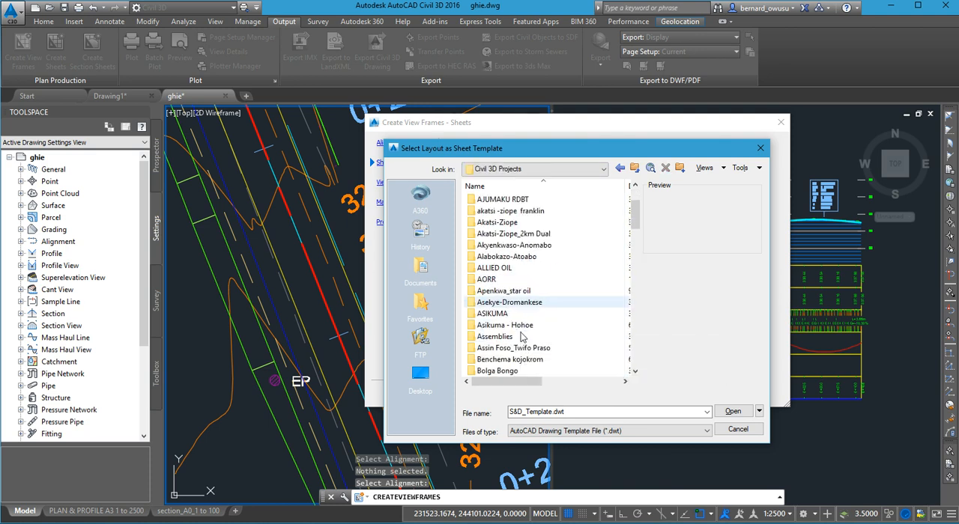
pyautogui.click(522, 338)
pyautogui.scroll(-5, 523, 337)
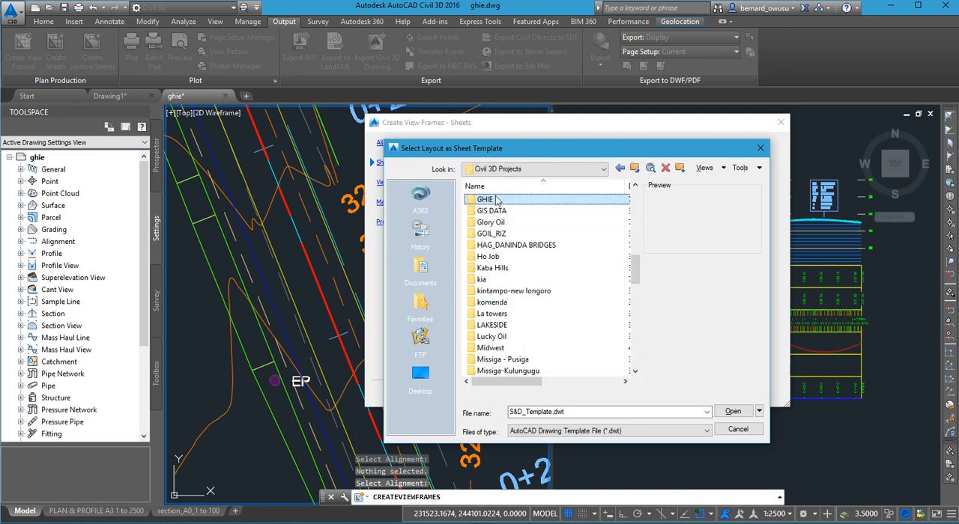
pyautogui.doubleClick(501, 199)
pyautogui.doubleClick(503, 211)
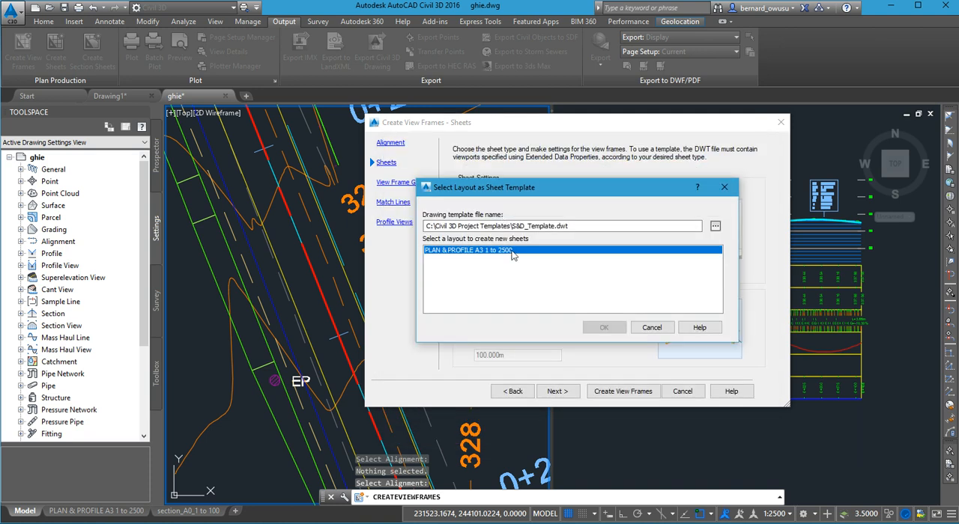
pyautogui.click(547, 249)
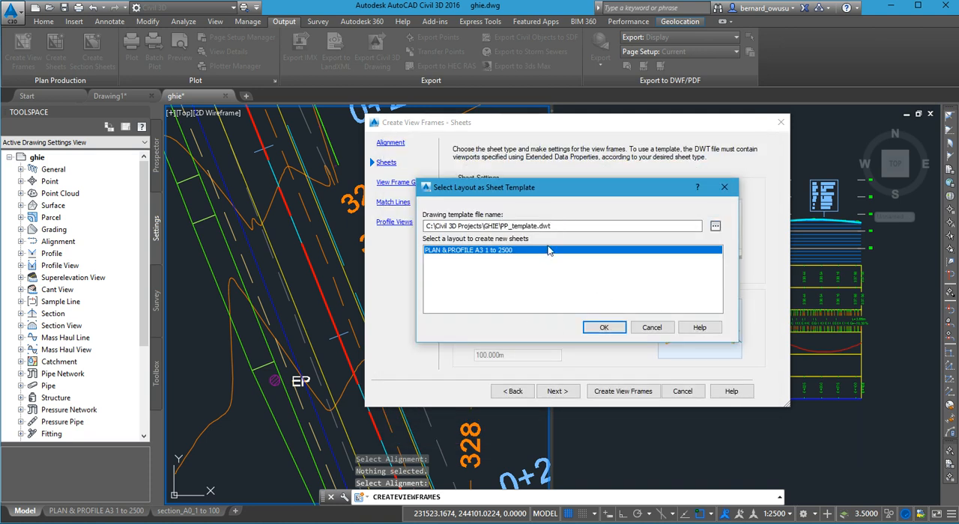
# - Confirm the A3 1 to 2500 layout, keep the plan and profile sheet and view frame group settings, and continue to the match line settings
pyautogui.click(602, 329)
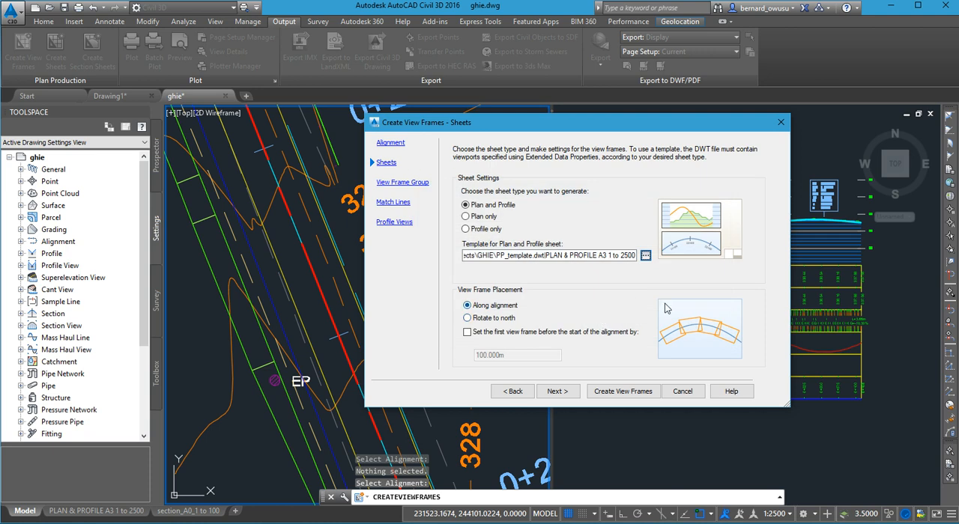
pyautogui.click(571, 393)
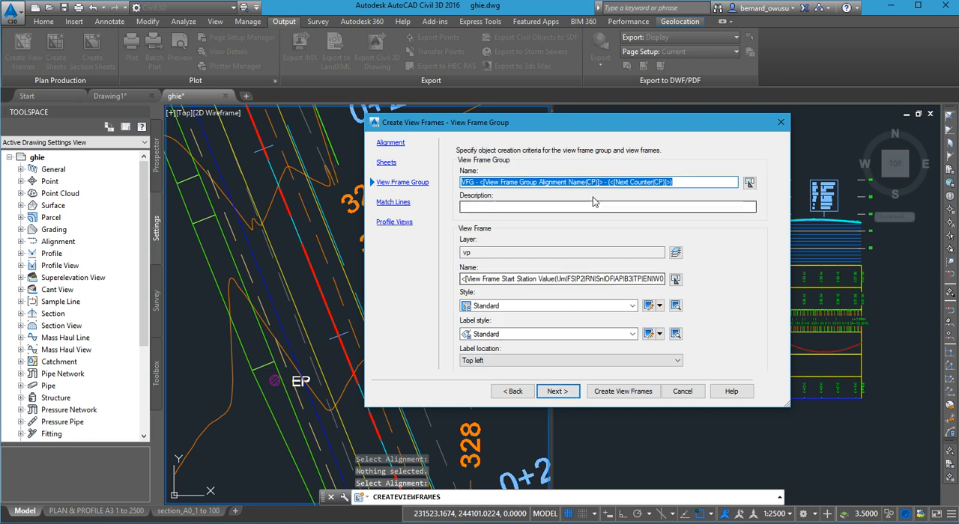
pyautogui.click(556, 394)
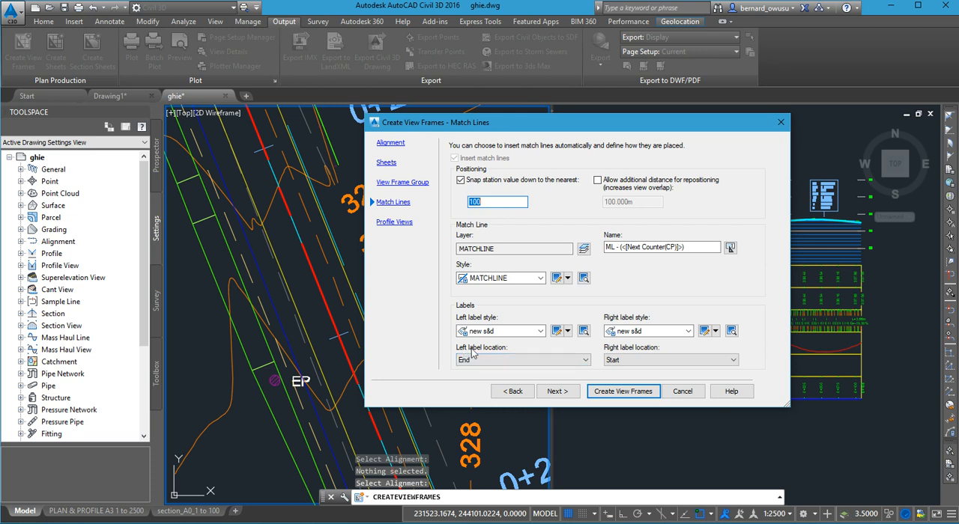
# - Set the left and right match line label locations to Middle and create the view frames
pyautogui.click(525, 361)
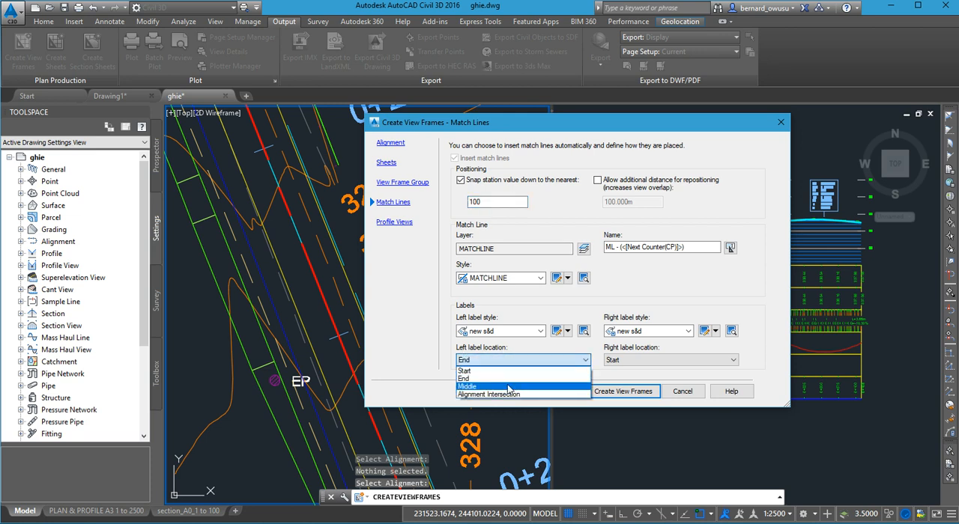
pyautogui.click(510, 387)
pyautogui.click(648, 361)
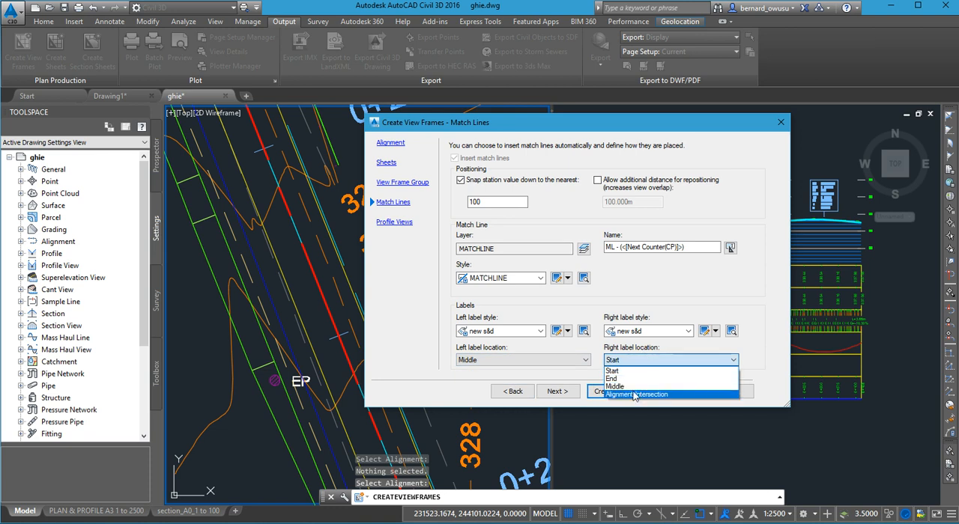
pyautogui.click(621, 384)
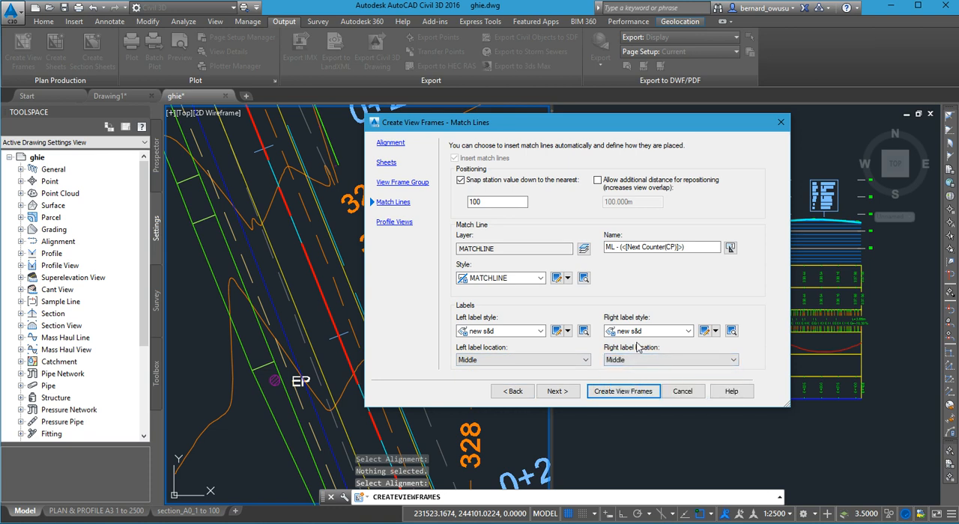
pyautogui.click(567, 393)
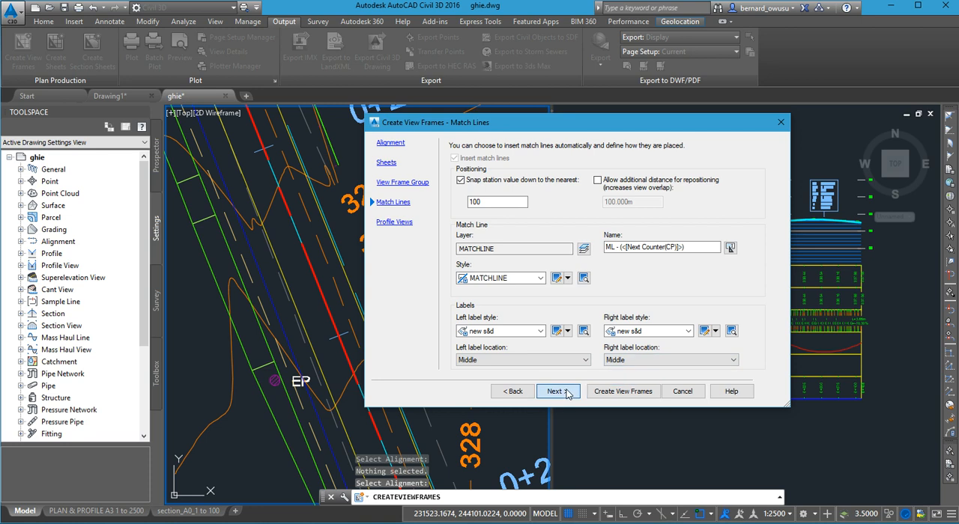
pyautogui.click(623, 391)
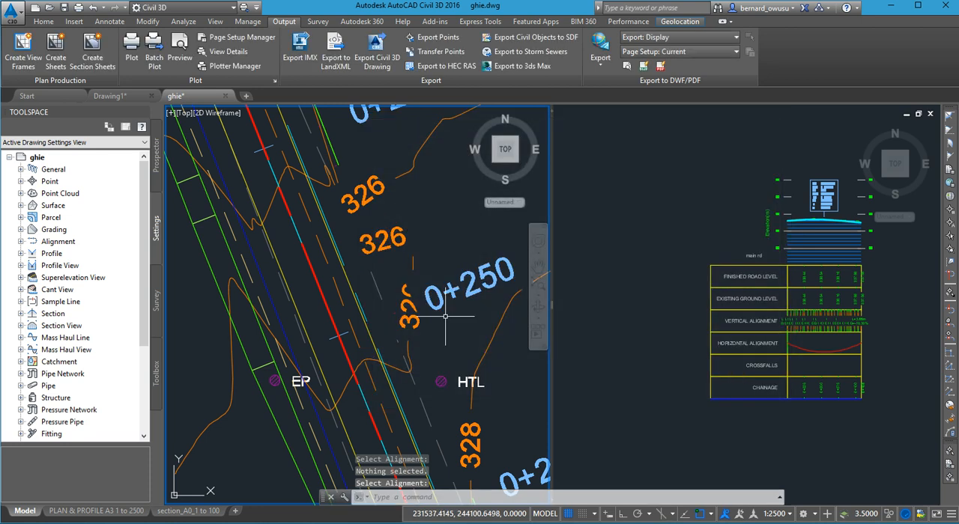
# - Examine the new view frames and the match line between them along the road alignment
pyautogui.scroll(-5, 431, 329)
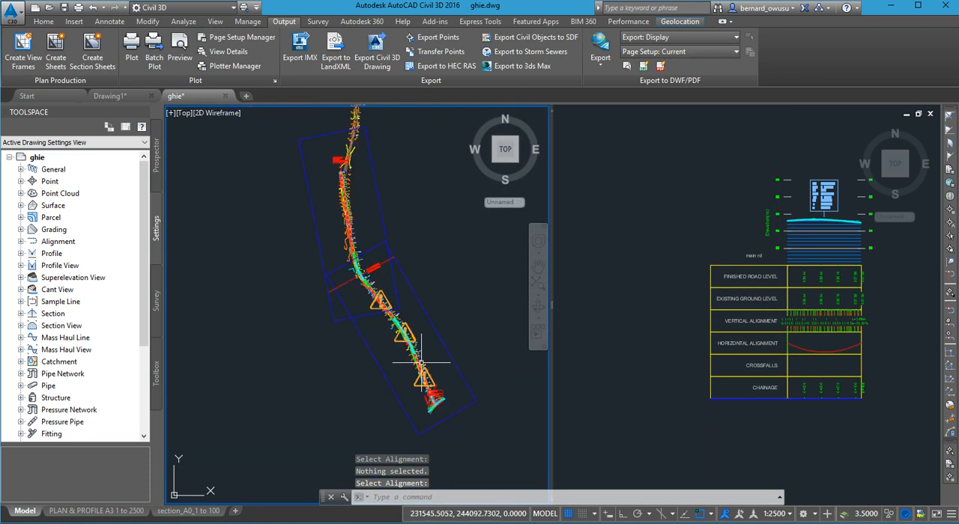
pyautogui.scroll(4, 374, 276)
pyautogui.scroll(-5, 374, 276)
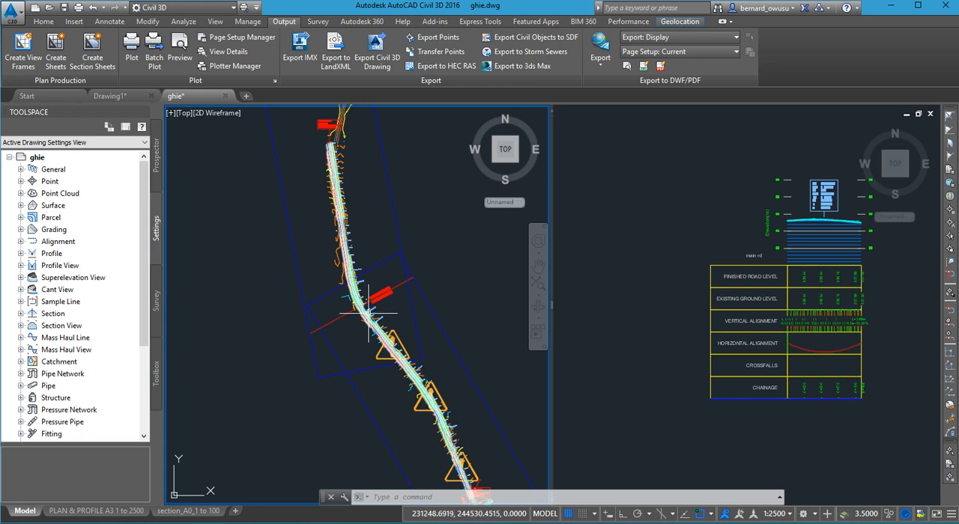
pyautogui.scroll(-3, 322, 364)
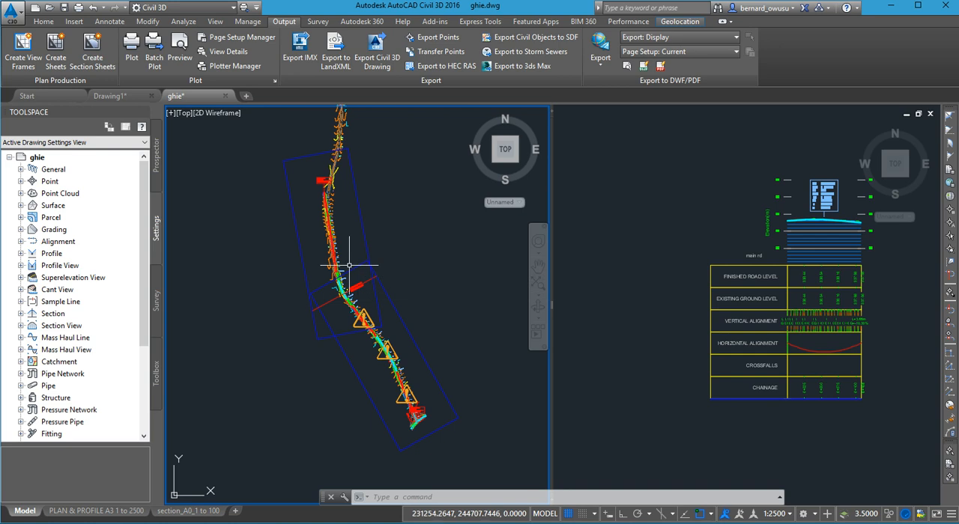
pyautogui.scroll(3, 352, 281)
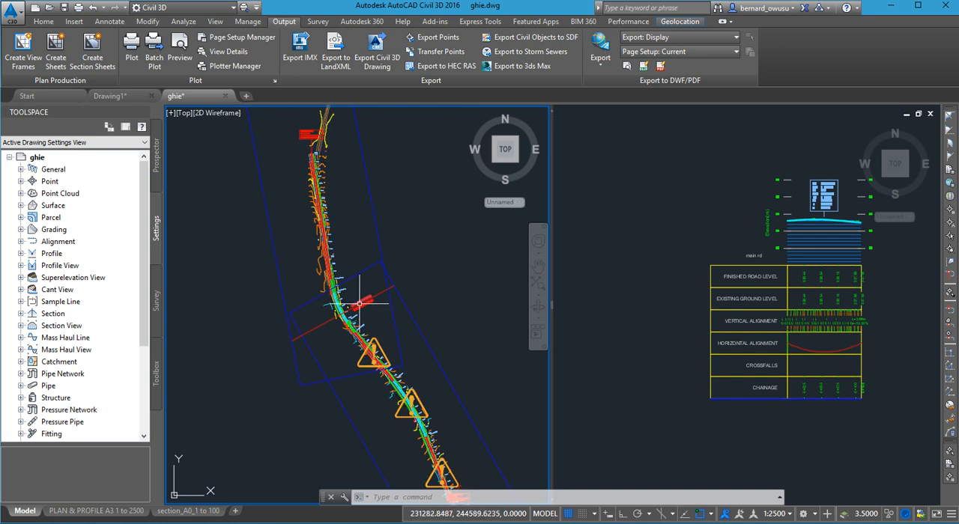
pyautogui.scroll(2, 356, 303)
pyautogui.scroll(3, 361, 313)
pyautogui.scroll(-5, 366, 303)
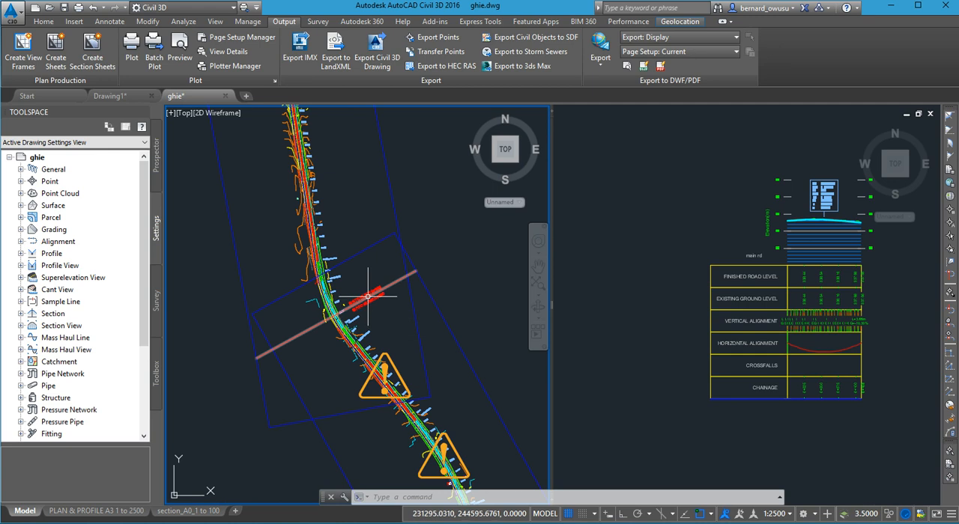
pyautogui.scroll(-4, 366, 299)
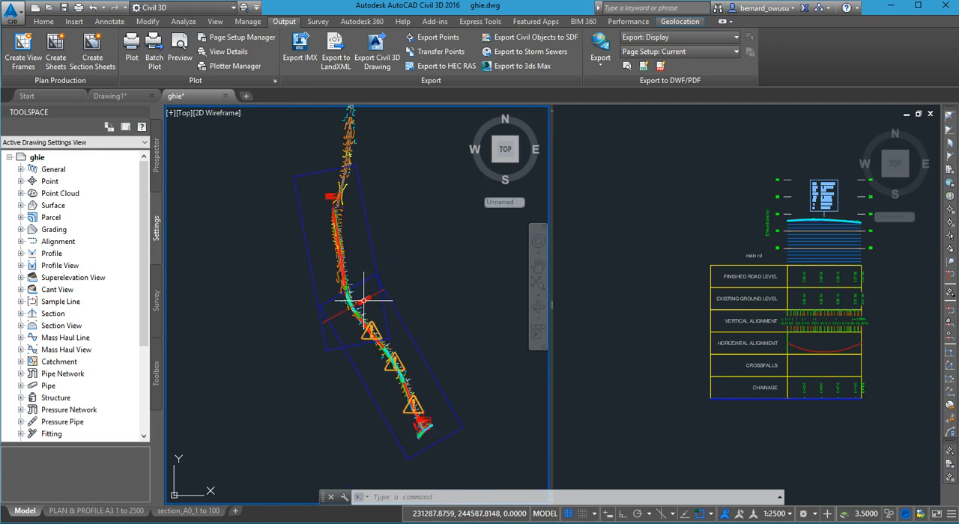
pyautogui.moveTo(382, 302); pyautogui.dragTo(352, 292, button='middle')
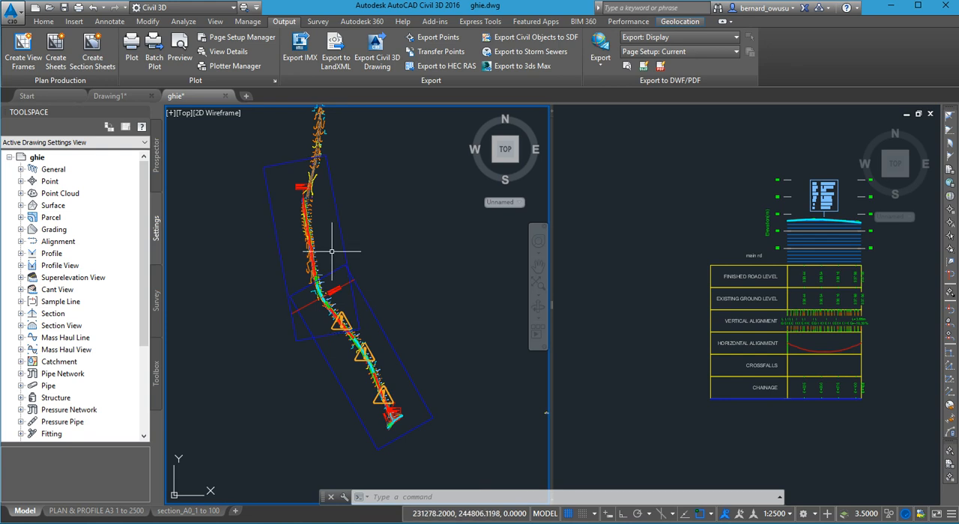
# - Start creating sheets from VFG - ACC-KUM-RD - (9), keep the layout and new sheet set options, and continue to the profile view settings
pyautogui.click(61, 58)
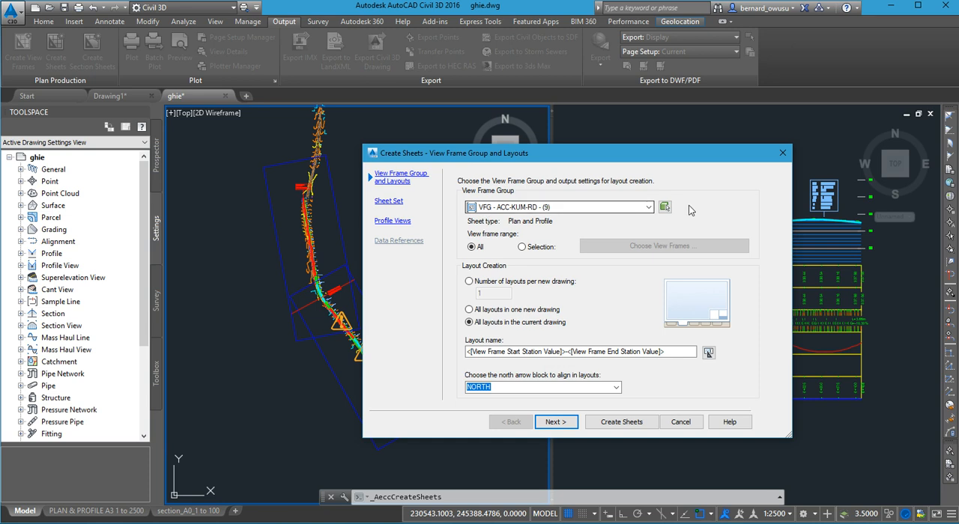
pyautogui.click(648, 208)
pyautogui.click(648, 209)
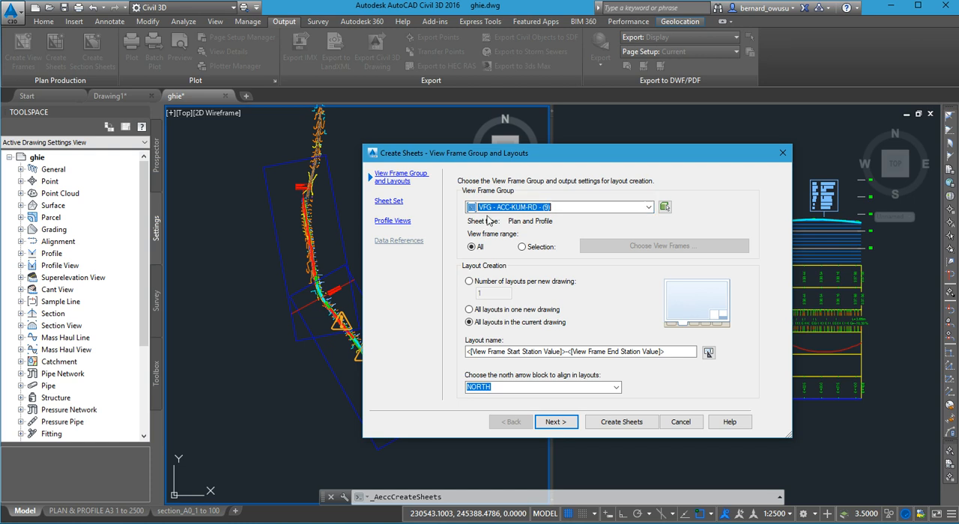
pyautogui.click(560, 207)
pyautogui.click(560, 210)
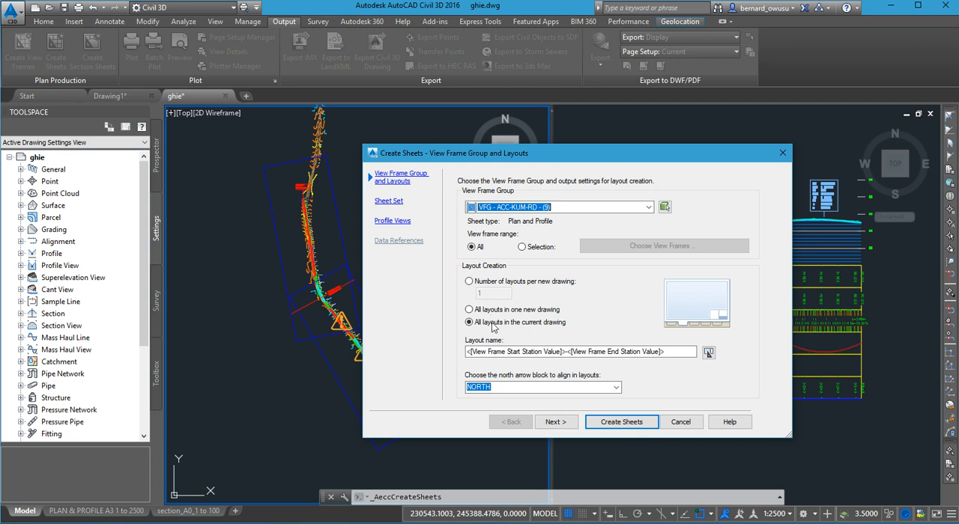
pyautogui.click(555, 422)
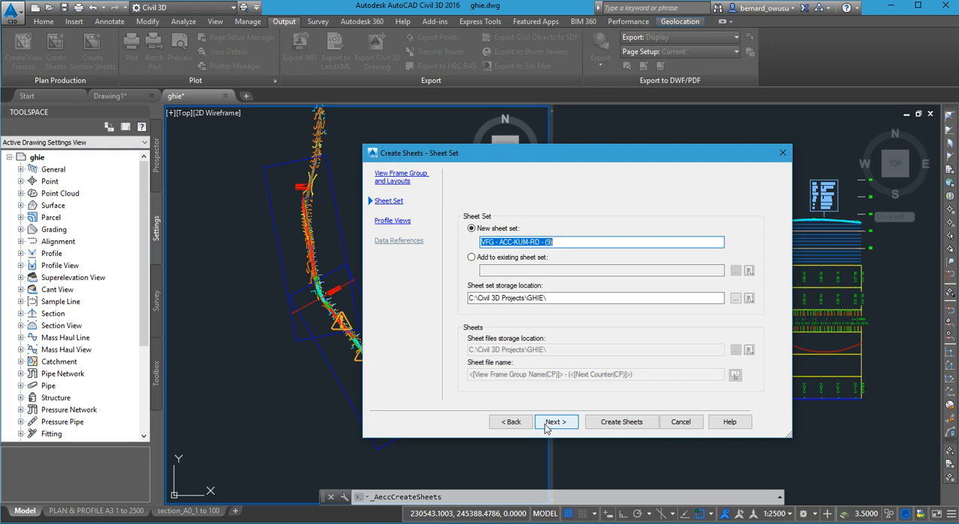
pyautogui.click(552, 422)
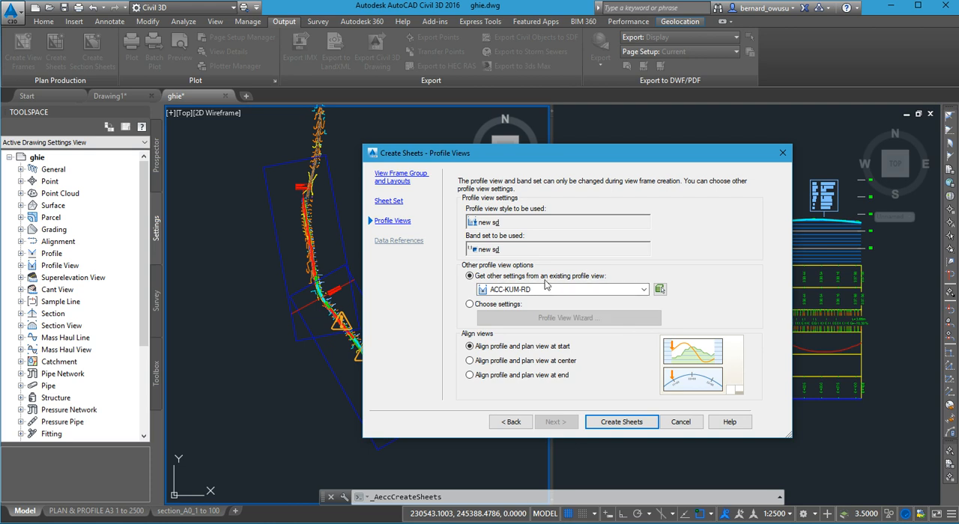
# - Choose custom profile view settings and go through the Profile View Wizard to the profile display options
pyautogui.click(493, 306)
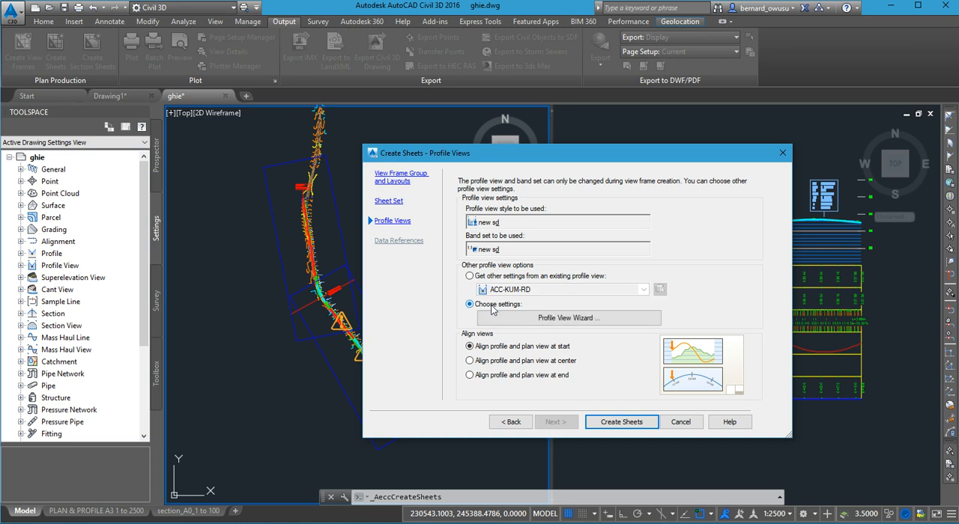
pyautogui.click(568, 318)
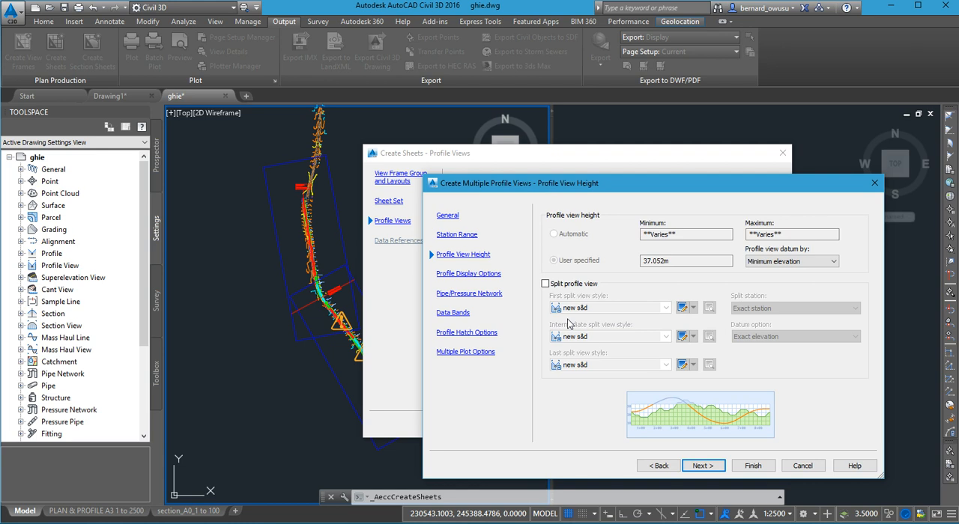
pyautogui.click(698, 466)
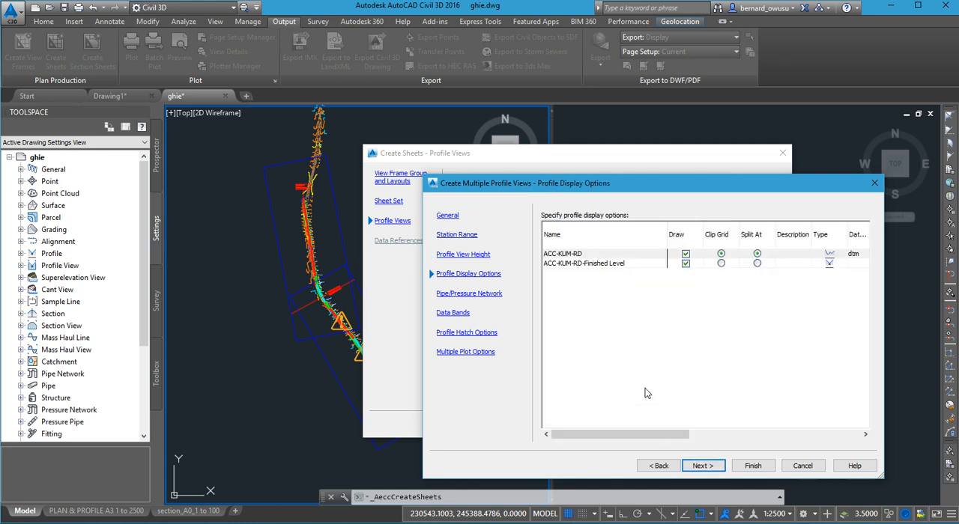
# - Assign the new s&d profile label set to the ACC-KUM-RD-Finished Level profile
pyautogui.moveTo(514, 186); pyautogui.dragTo(360, 169)
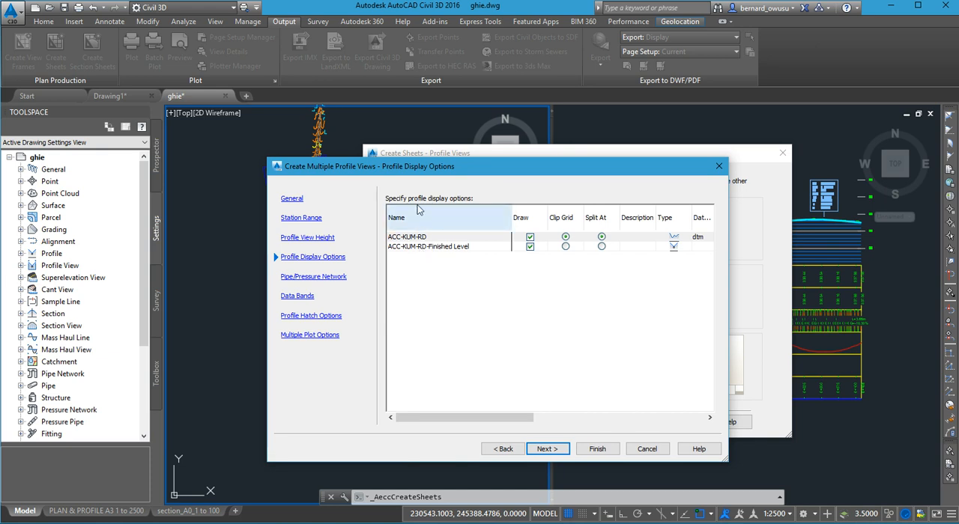
pyautogui.click(424, 249)
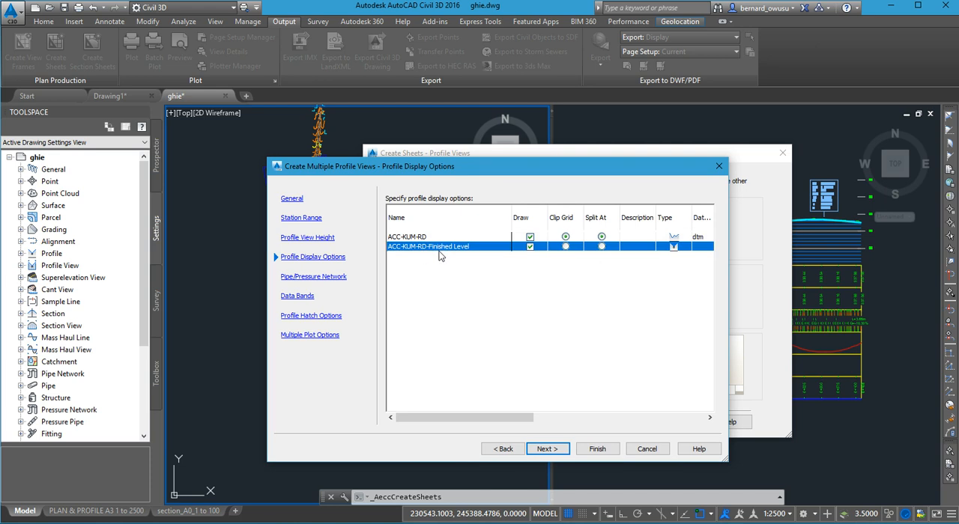
pyautogui.moveTo(442, 415); pyautogui.dragTo(573, 420)
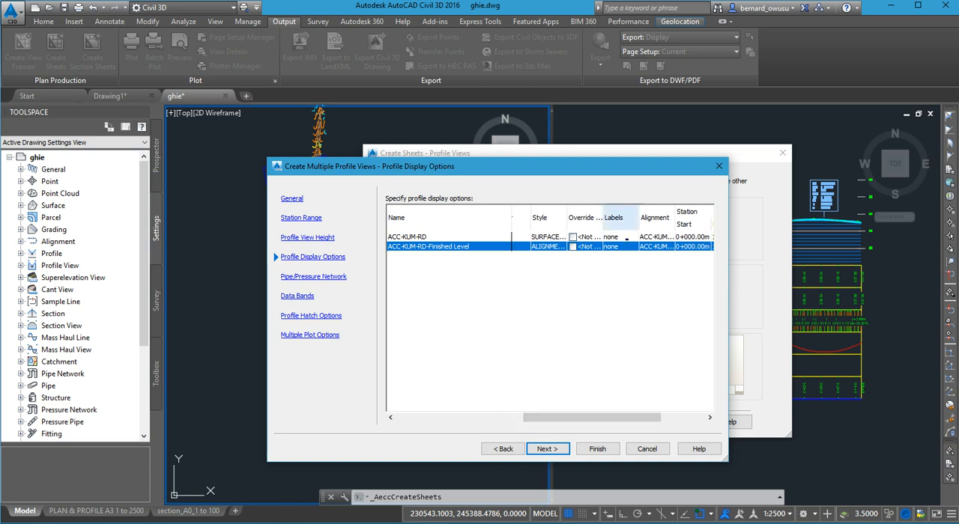
pyautogui.click(618, 247)
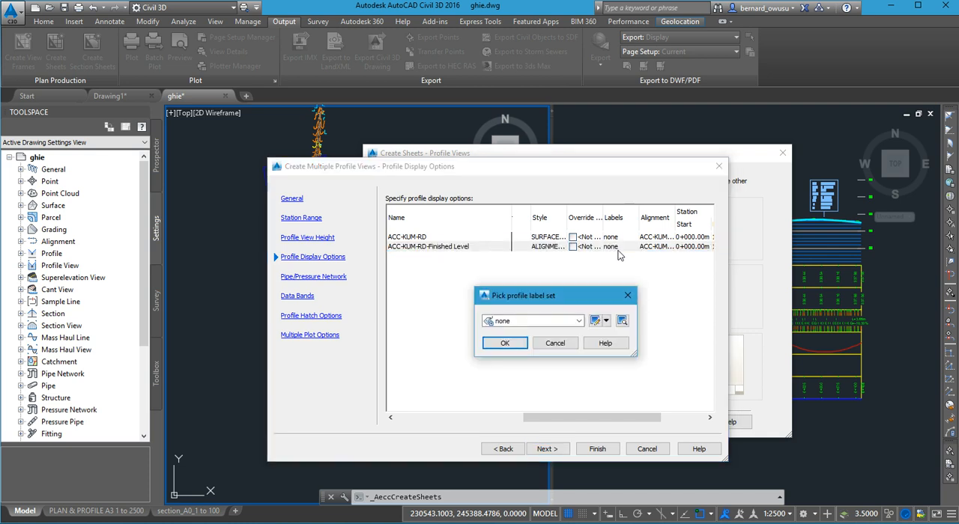
pyautogui.click(577, 321)
pyautogui.click(520, 332)
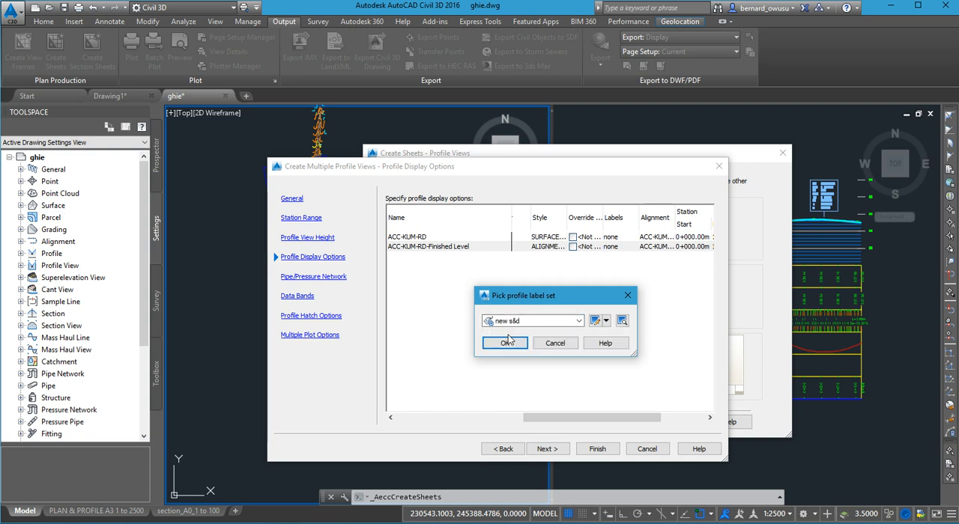
pyautogui.click(509, 342)
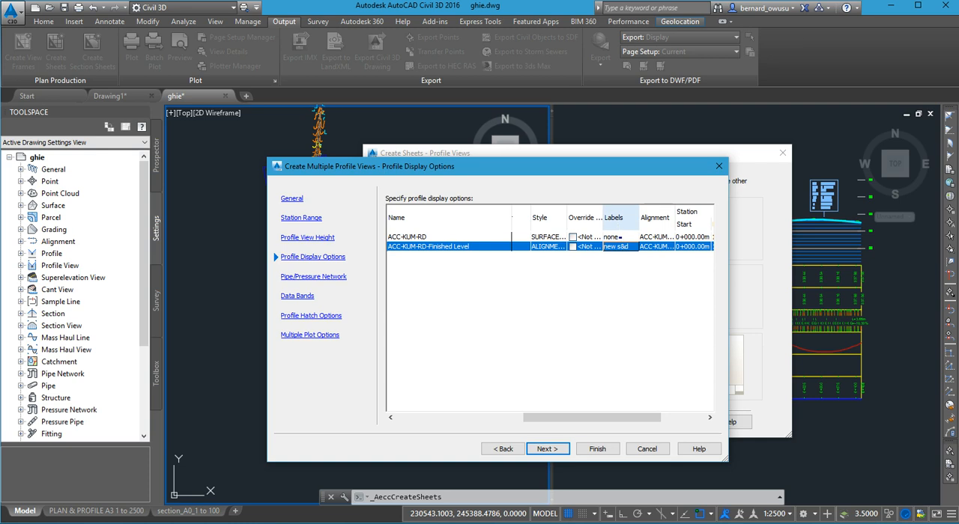
pyautogui.click(629, 248)
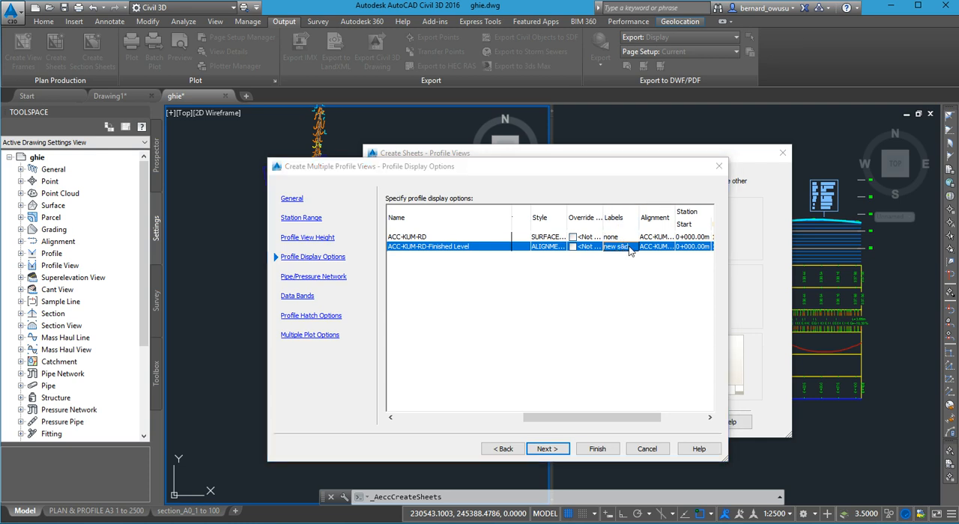
pyautogui.click(553, 343)
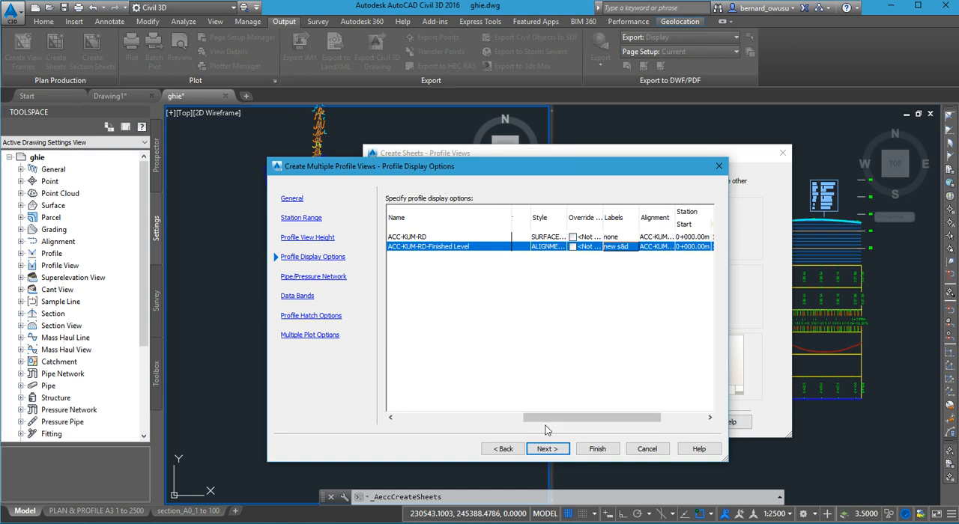
# - Look over the pipe network options, then return to the profile display options and check the label sets of both profiles
pyautogui.click(546, 450)
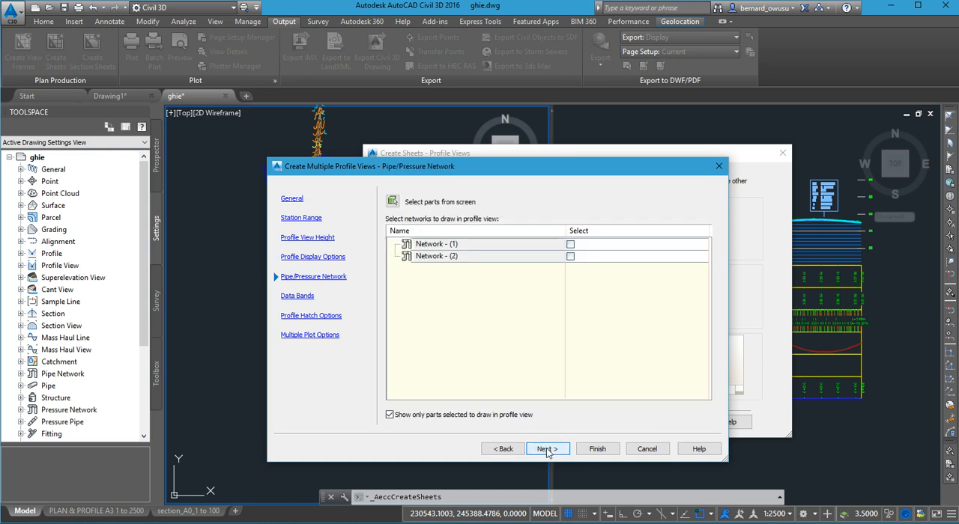
pyautogui.click(546, 449)
pyautogui.click(520, 449)
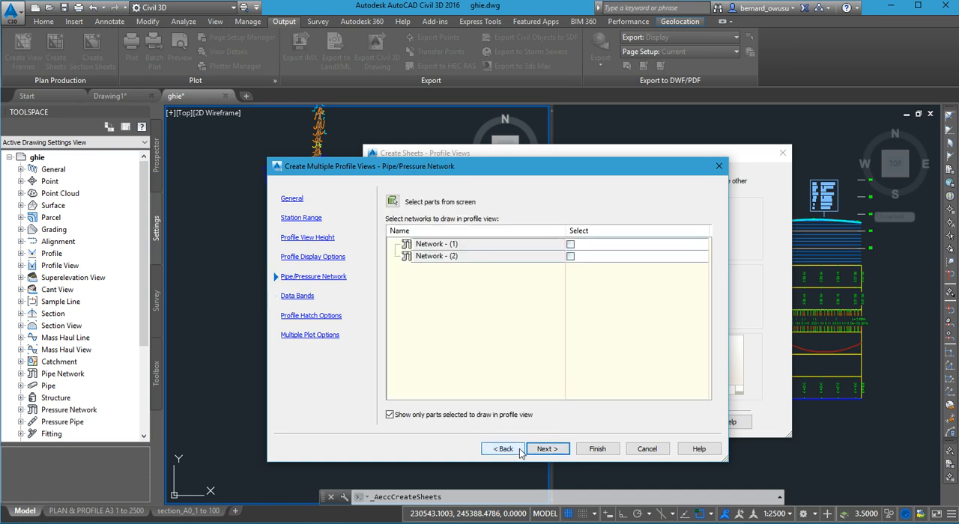
pyautogui.click(519, 450)
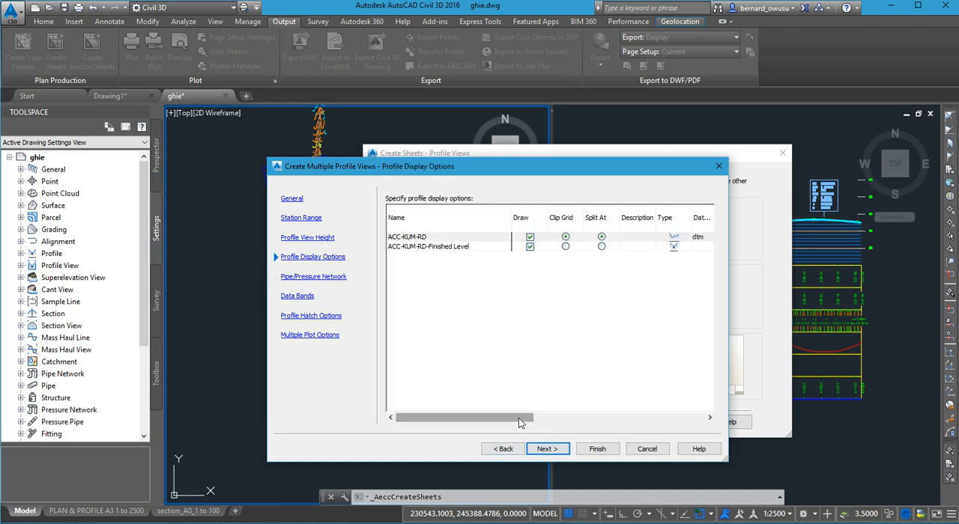
pyautogui.moveTo(517, 418); pyautogui.dragTo(639, 429)
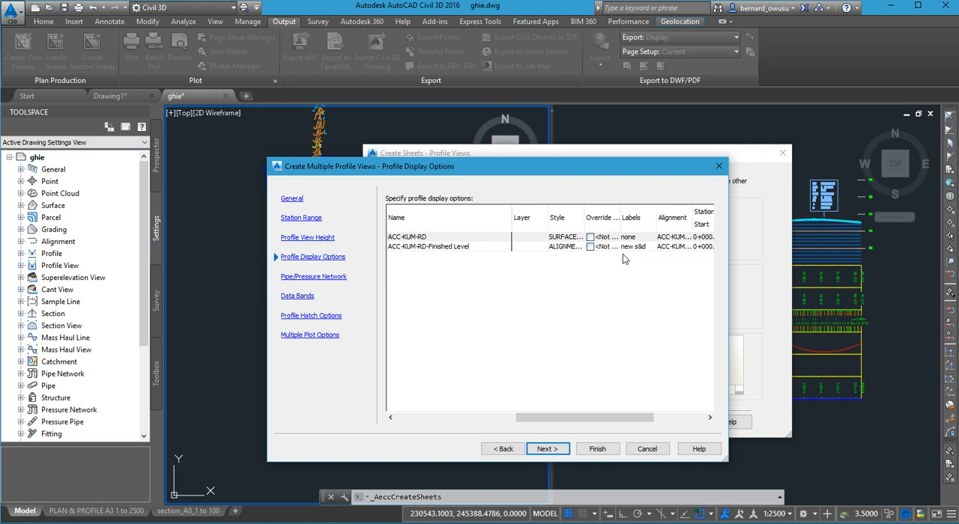
pyautogui.moveTo(617, 423)
pyautogui.mouseDown()
pyautogui.moveTo(524, 423)
pyautogui.moveTo(617, 426)
pyautogui.mouseUp()
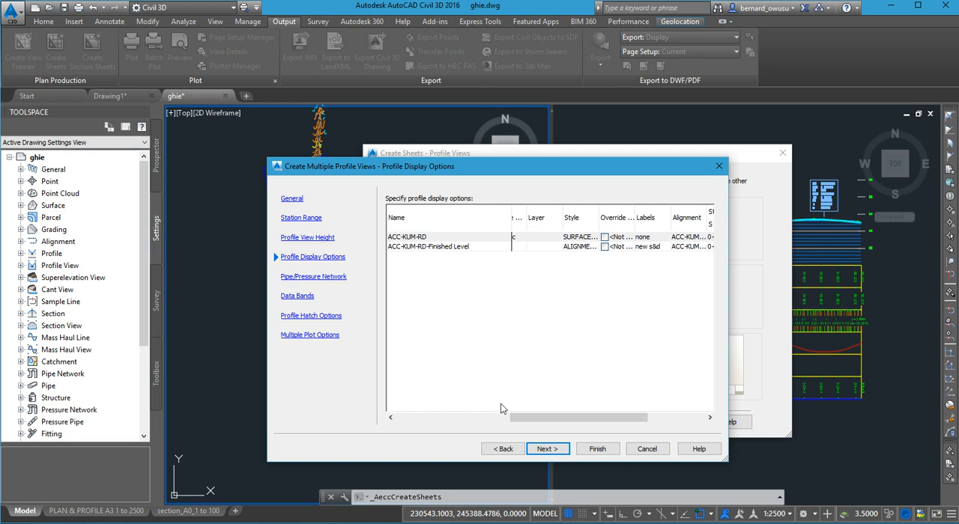
# - Continue to the data bands and set Profile1 of the finished level band to ACC-KUM-RD-Finished Level
pyautogui.click(551, 449)
pyautogui.click(554, 449)
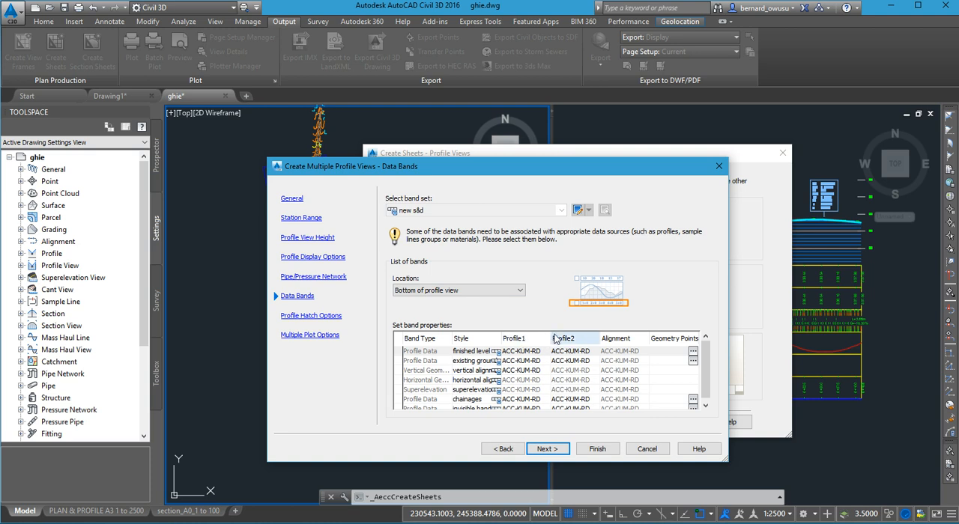
pyautogui.moveTo(554, 344); pyautogui.dragTo(599, 339)
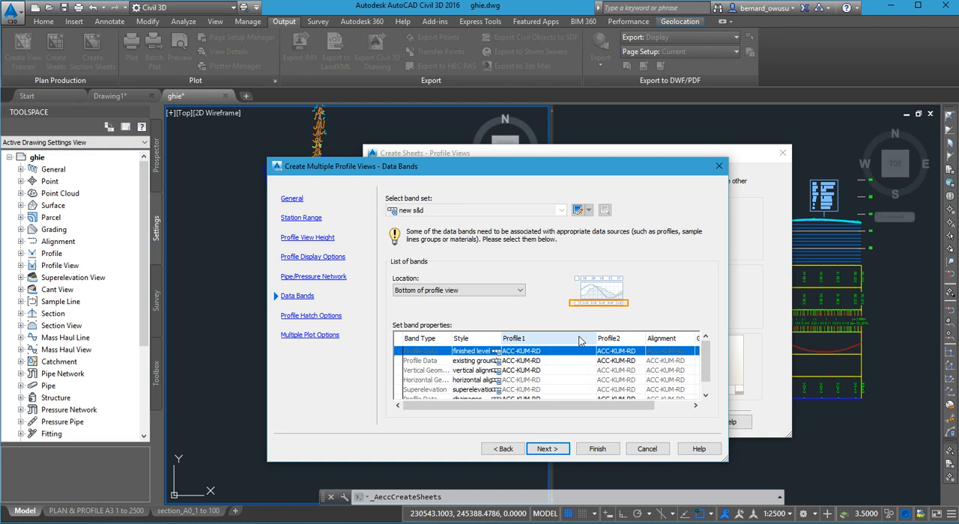
pyautogui.click(552, 358)
pyautogui.click(553, 358)
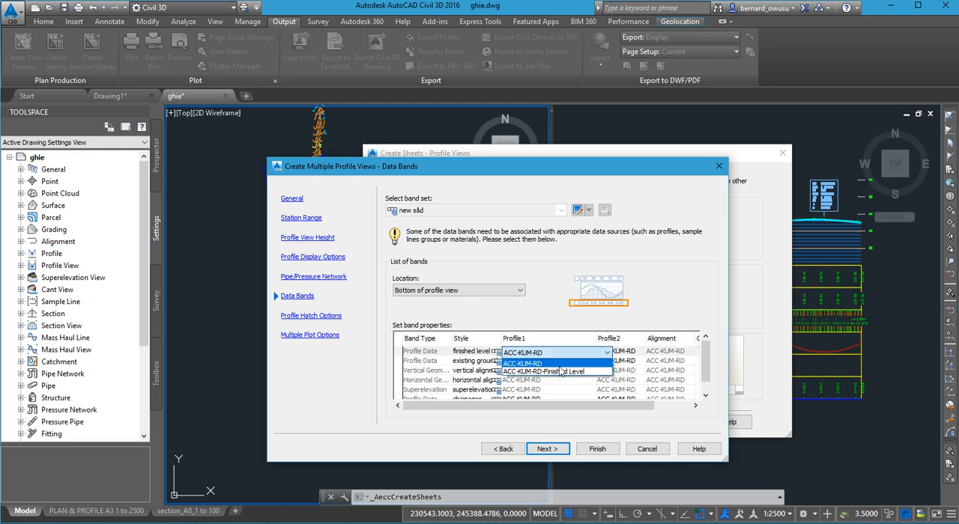
pyautogui.click(563, 372)
# - Set Profile1 of the existing ground and vertical alignment bands to ACC-KUM-RD-Finished Level
pyautogui.click(549, 362)
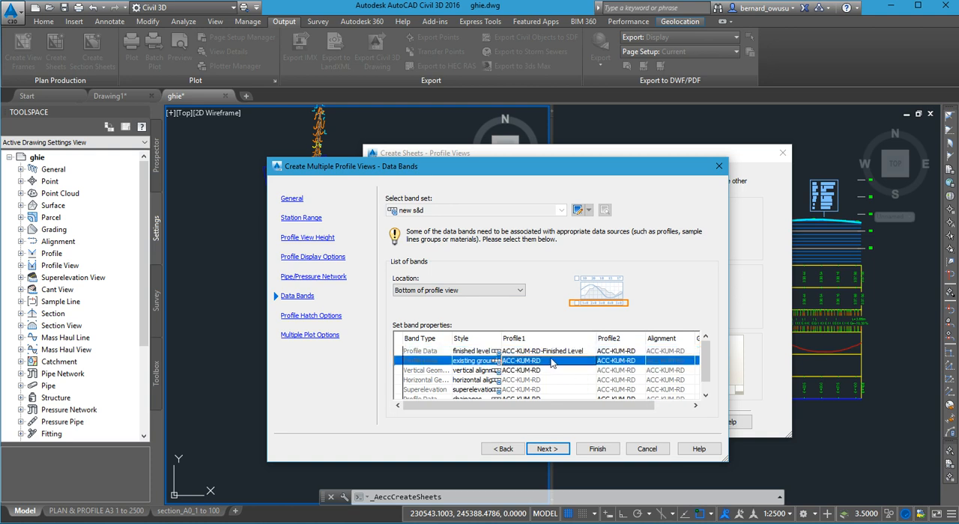
pyautogui.click(549, 363)
pyautogui.click(563, 381)
pyautogui.click(558, 371)
pyautogui.click(558, 372)
pyautogui.click(560, 391)
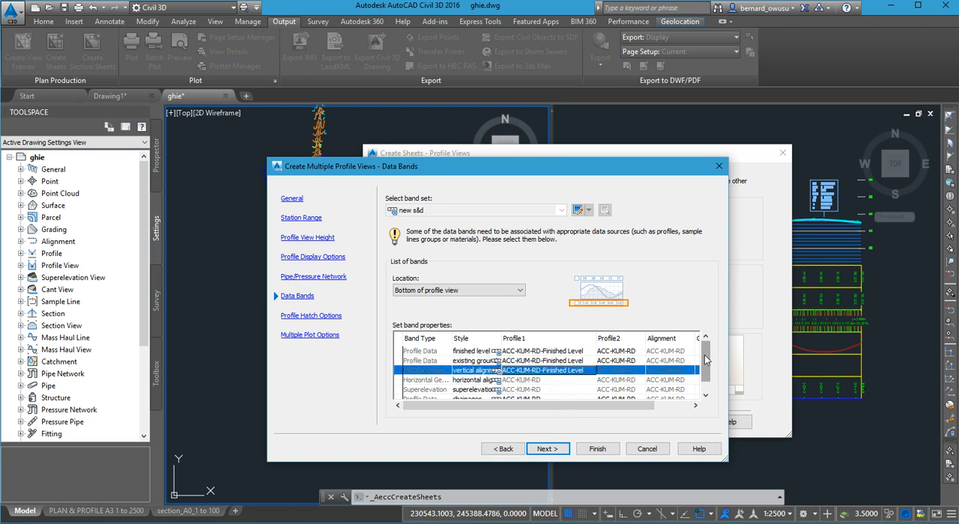
# - Set Profile1 of the chainages and invisible band rows to ACC-KUM-RD-Finished Level
pyautogui.scroll(-1, 562, 411)
pyautogui.click(550, 385)
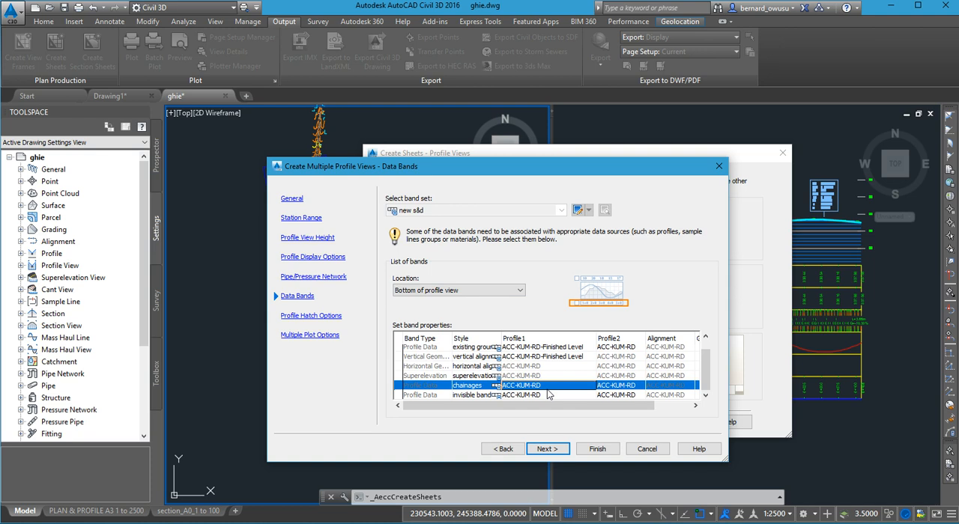
pyautogui.click(551, 385)
pyautogui.click(553, 406)
pyautogui.click(553, 396)
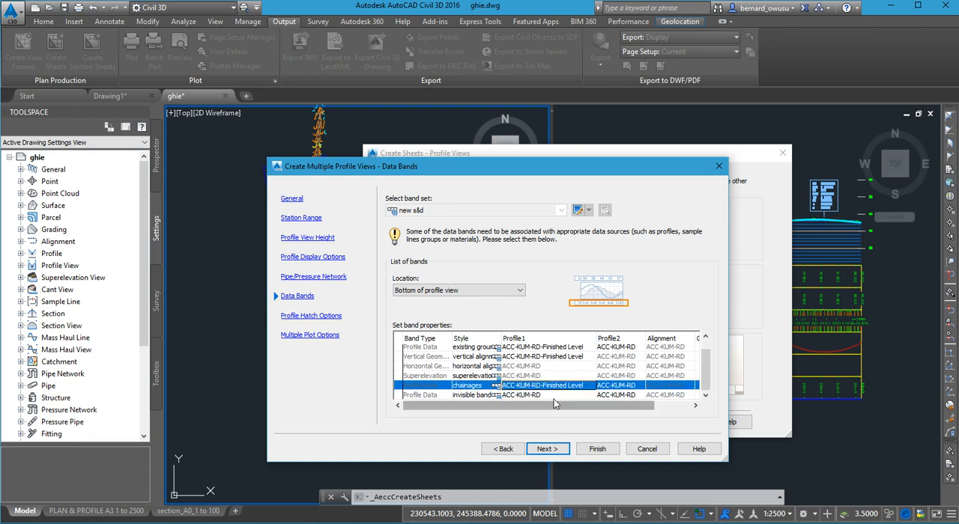
pyautogui.click(553, 395)
pyautogui.click(554, 415)
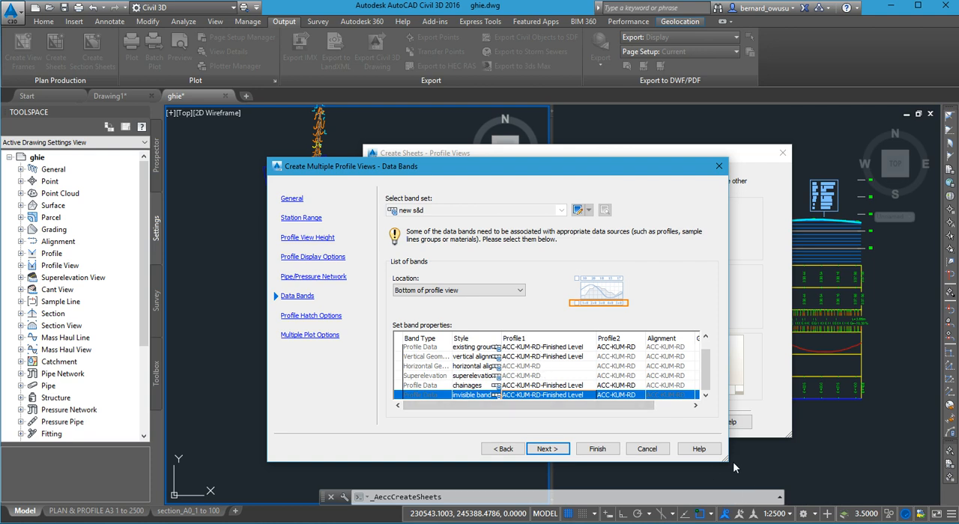
# - Enlarge the wizard window, keep the hatch and multiple plot options, and finish the profile view settings
pyautogui.moveTo(729, 461); pyautogui.dragTo(785, 505)
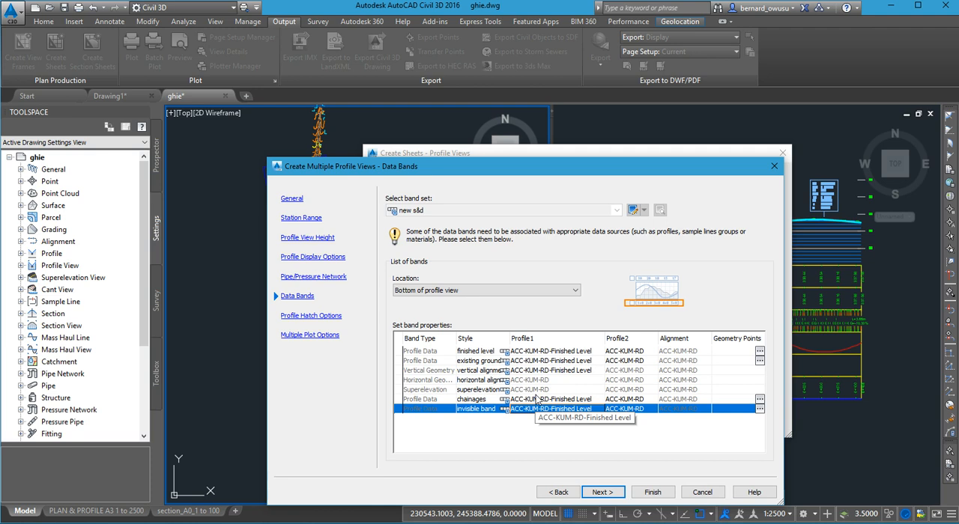
pyautogui.click(602, 492)
pyautogui.click(602, 492)
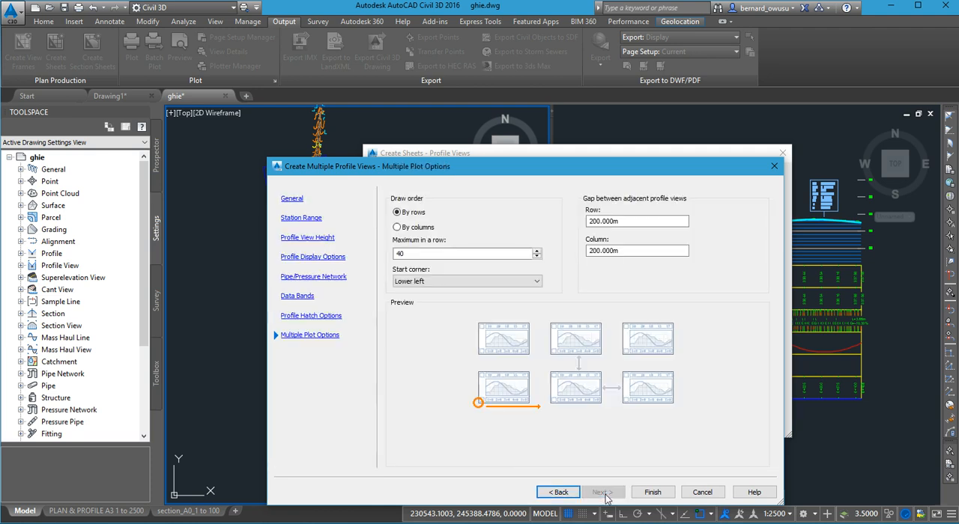
pyautogui.click(669, 497)
pyautogui.click(649, 493)
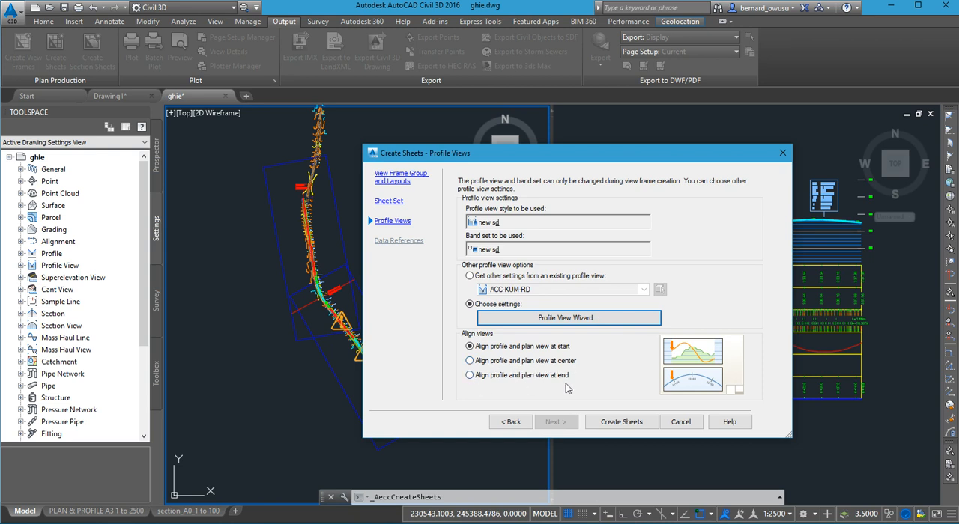
# - Align the profile and plan views at center, create the sheets and accept saving the current drawing
pyautogui.click(504, 363)
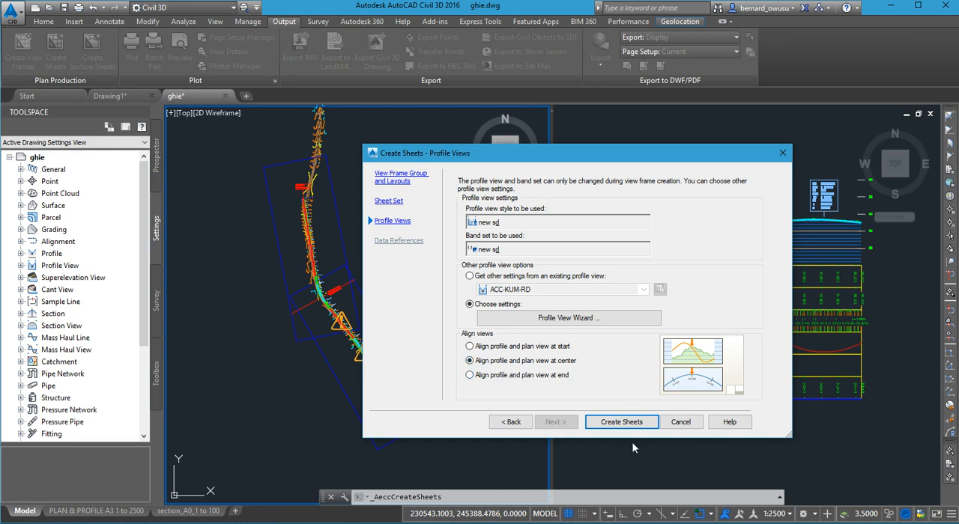
pyautogui.click(615, 422)
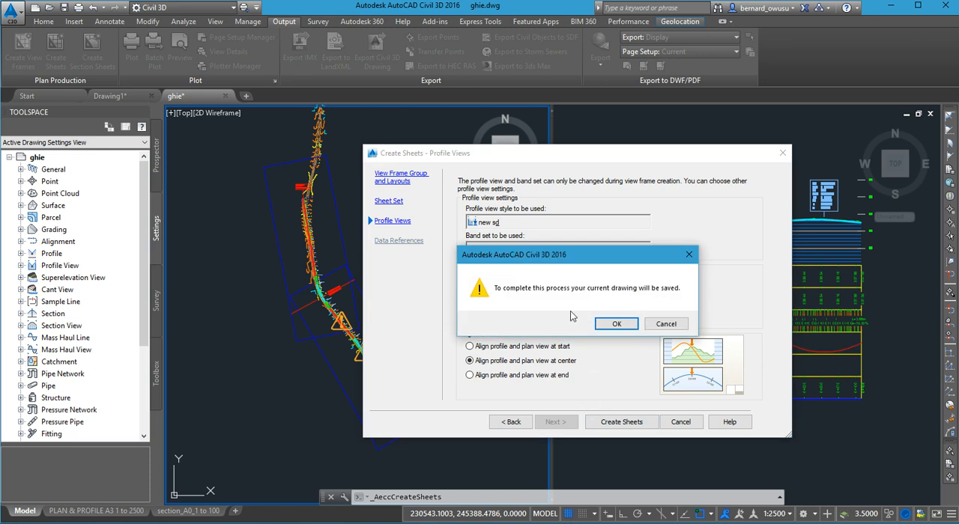
pyautogui.click(616, 325)
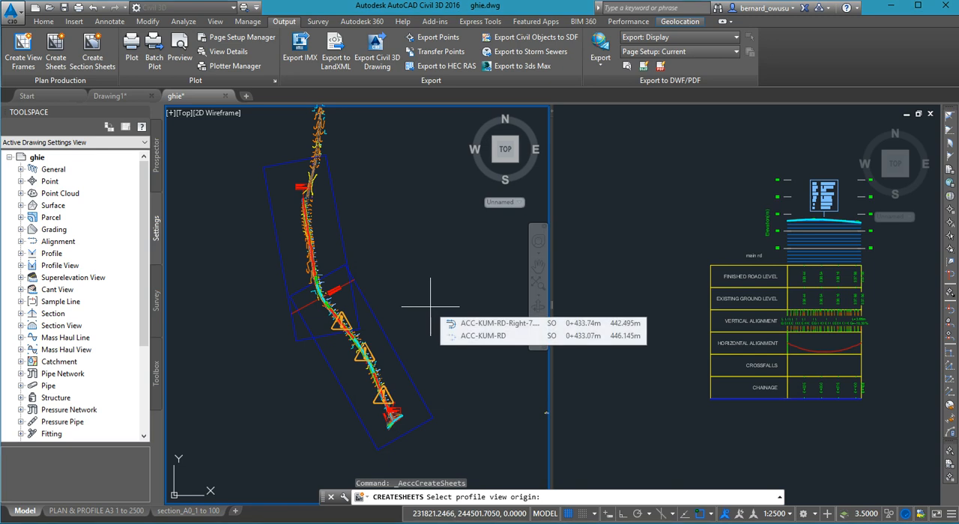
# - Place the profile view origin in empty space just below the existing profile views
pyautogui.scroll(-2, 266, 338)
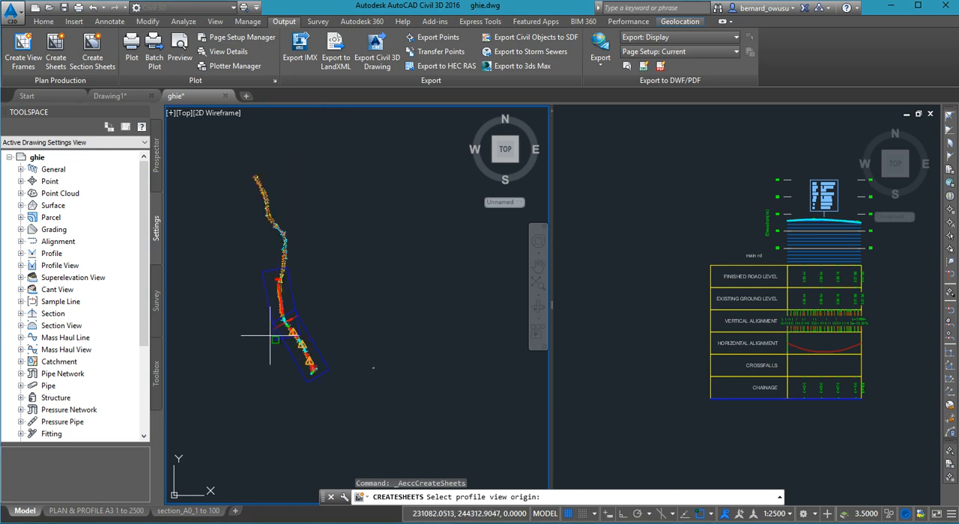
pyautogui.click(663, 301)
pyautogui.scroll(-3, 629, 345)
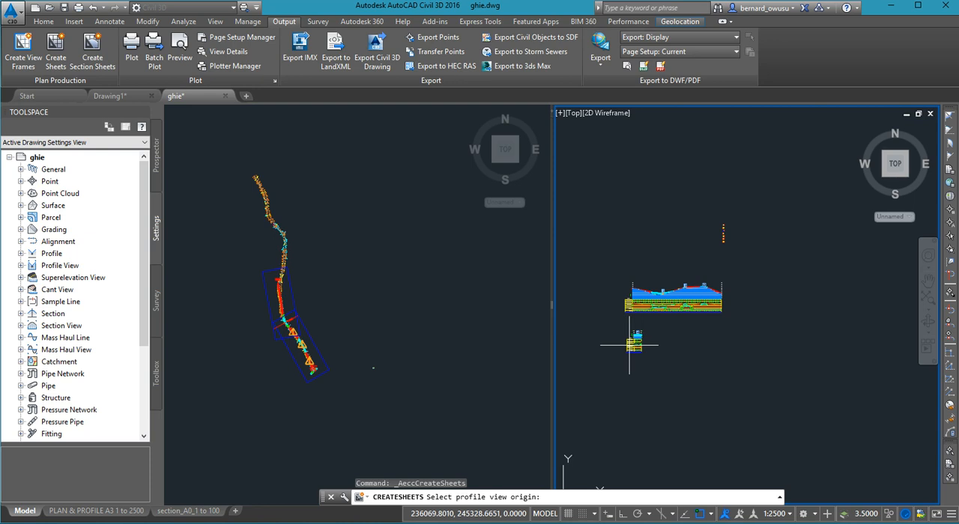
pyautogui.scroll(-2, 629, 345)
pyautogui.moveTo(657, 336); pyautogui.dragTo(647, 291, button='middle')
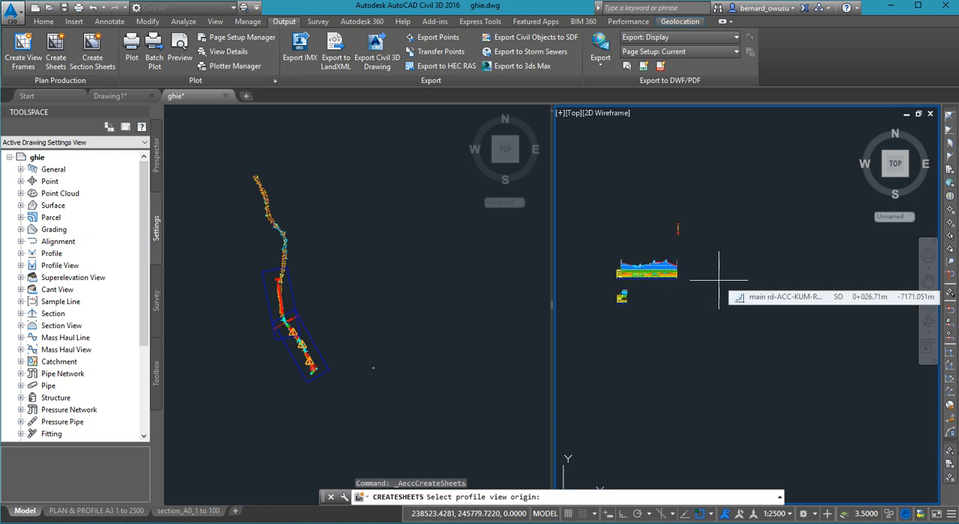
pyautogui.scroll(-2, 697, 285)
pyautogui.scroll(-1, 683, 313)
pyautogui.scroll(2, 655, 307)
pyautogui.scroll(-1, 715, 325)
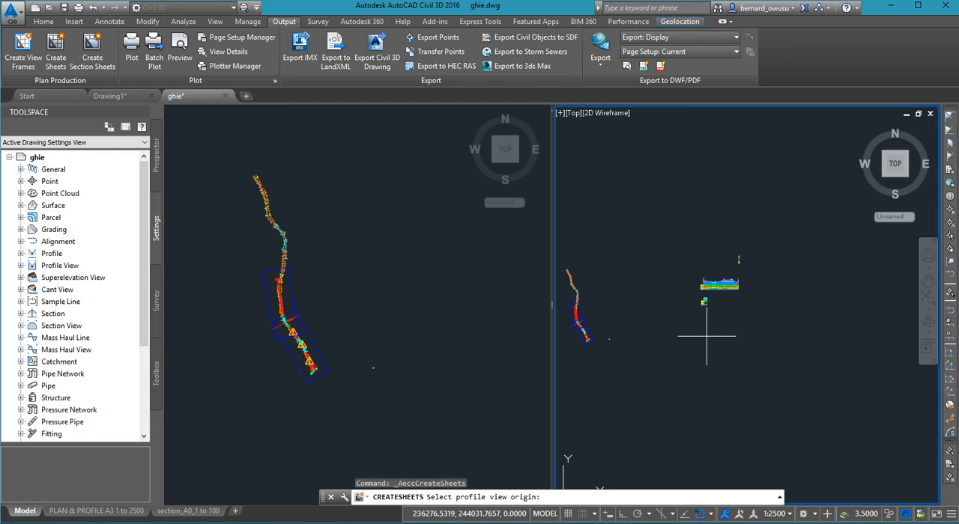
pyautogui.click(704, 336)
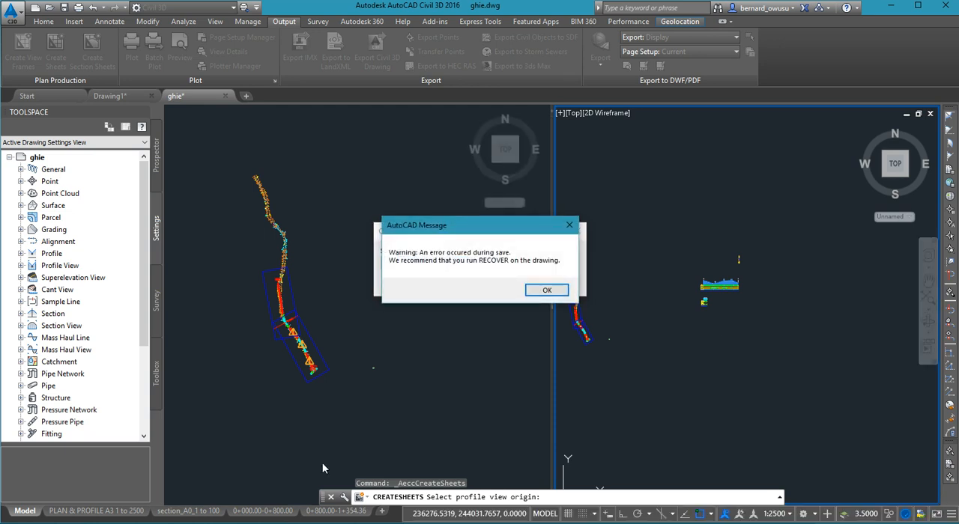
# - Dismiss the save warning and close the Event Viewer
pyautogui.click(545, 291)
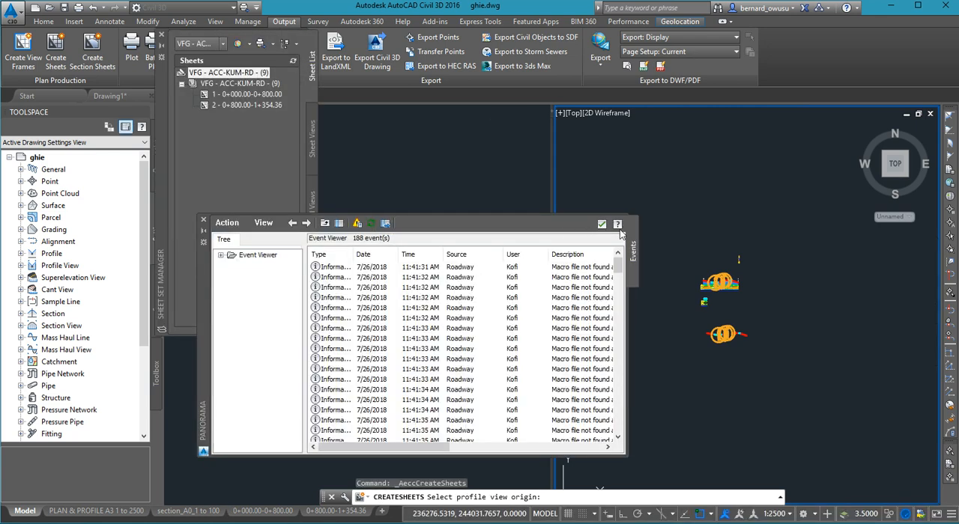
pyautogui.click(545, 290)
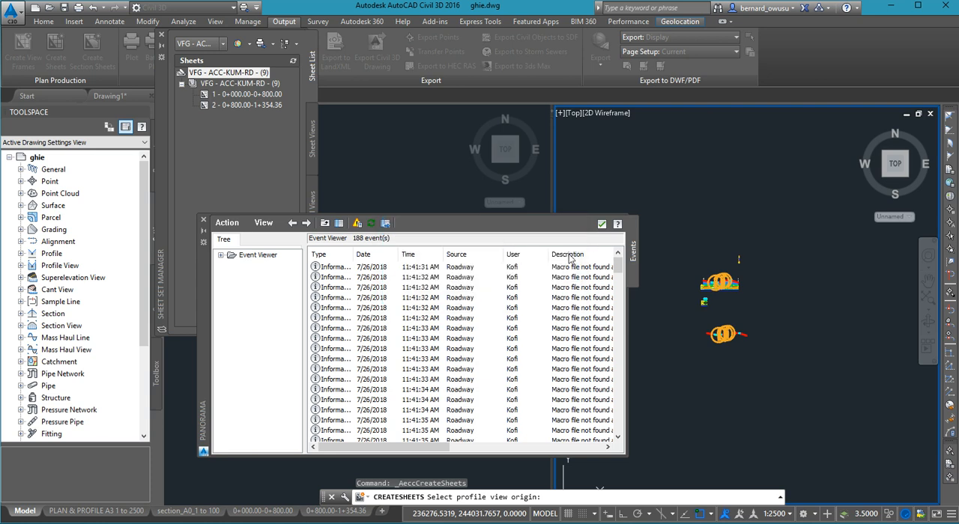
pyautogui.click(601, 225)
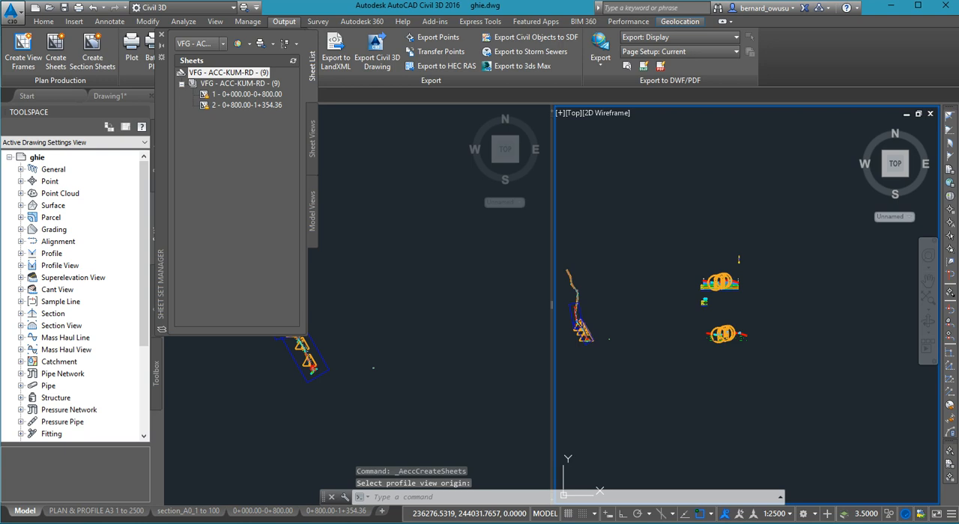
# - Regenerate the model display with the newly created profile views in view
pyautogui.moveTo(808, 292)
pyautogui.mouseDown(button='middle')
pyautogui.moveTo(691, 292)
pyautogui.moveTo(787, 286)
pyautogui.moveTo(760, 299)
pyautogui.mouseUp(button='middle')
pyautogui.scroll(-1, 764, 304)
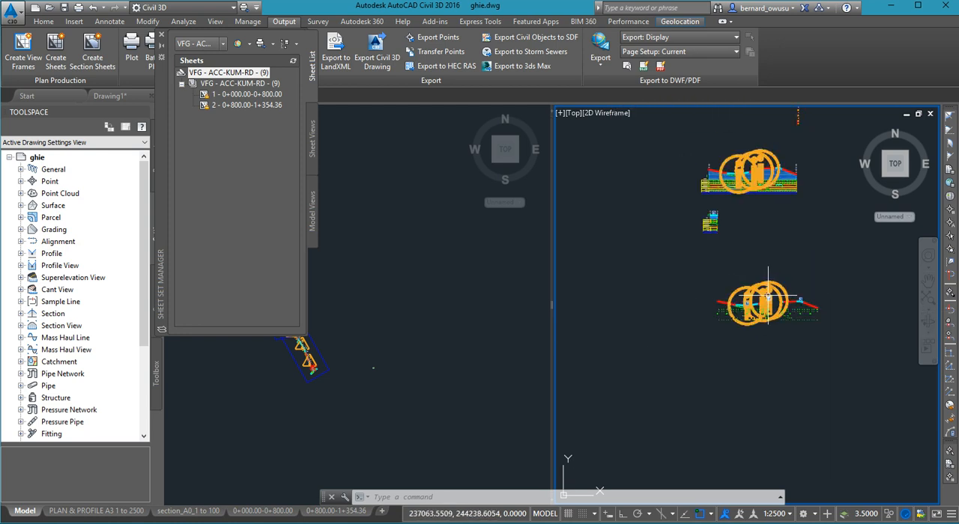
pyautogui.scroll(2, 764, 300)
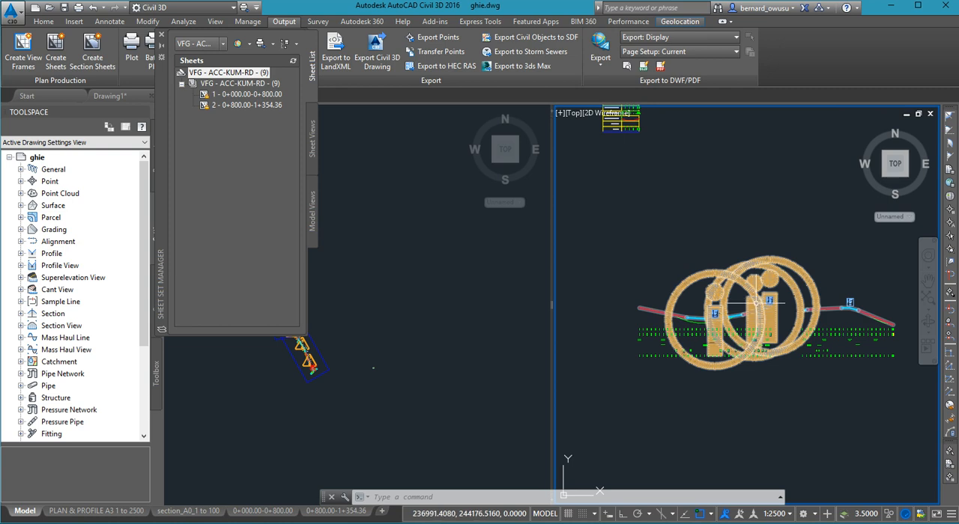
pyautogui.write('RE')
pyautogui.press('Return')
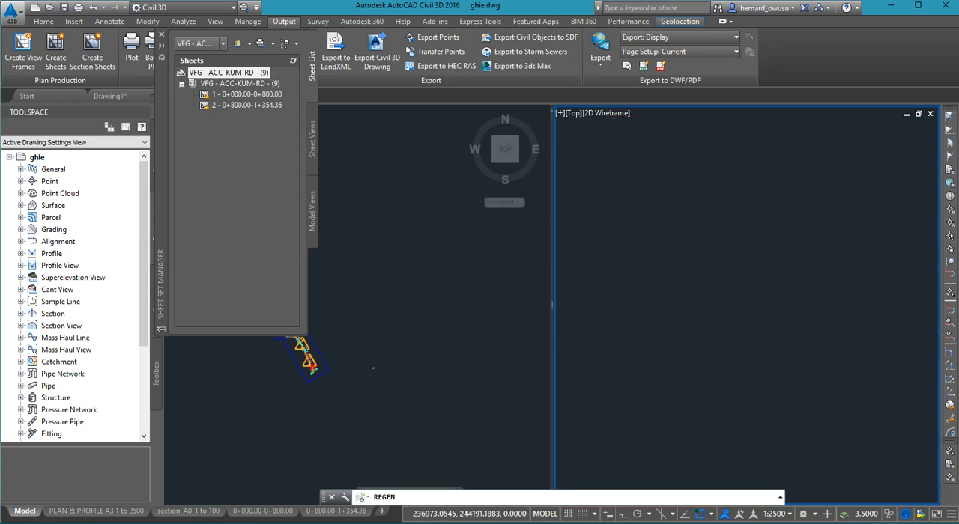
# - Examine the new profile views, their data bands and curve labels, and the previews of the two new sheet layouts
pyautogui.scroll(5, 753, 304)
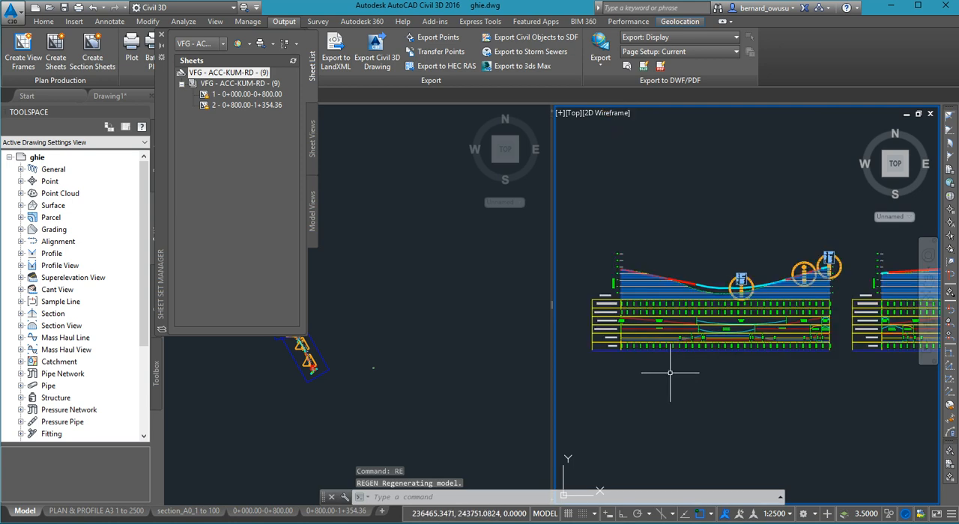
pyautogui.scroll(-2, 686, 324)
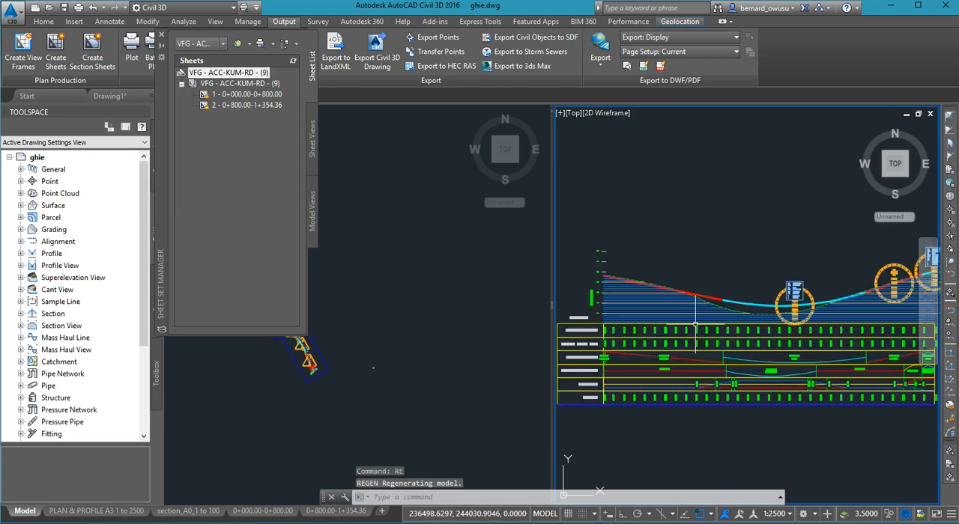
pyautogui.moveTo(849, 319); pyautogui.dragTo(776, 319, button='middle')
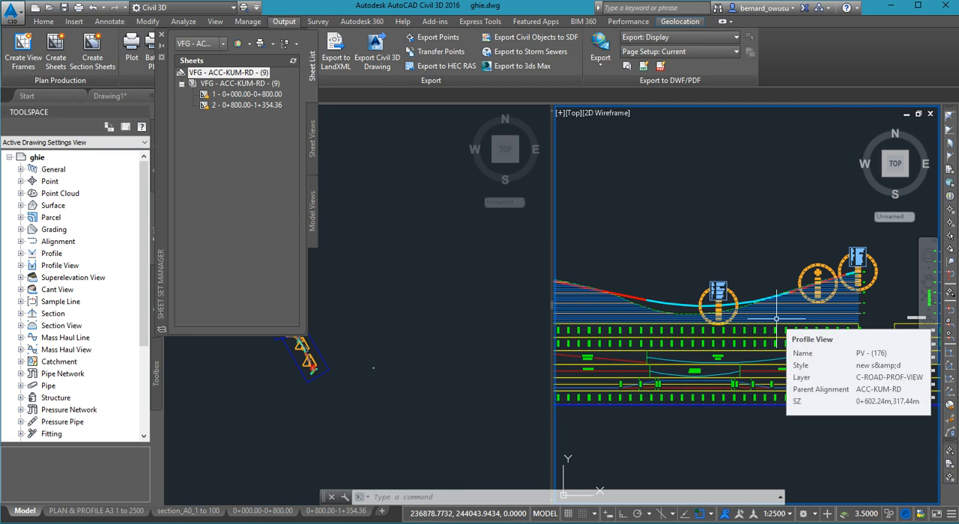
pyautogui.scroll(-3, 776, 319)
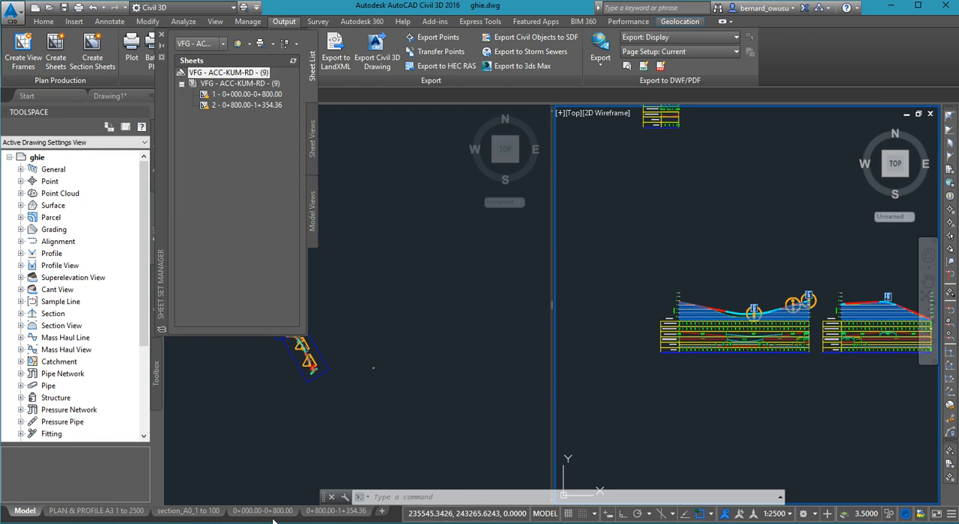
pyautogui.moveTo(296, 514)
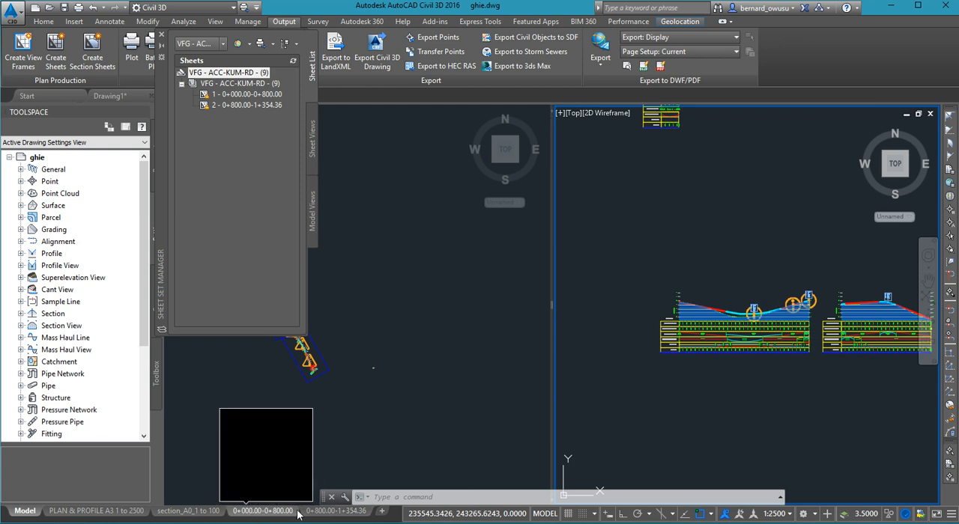
pyautogui.moveTo(249, 514)
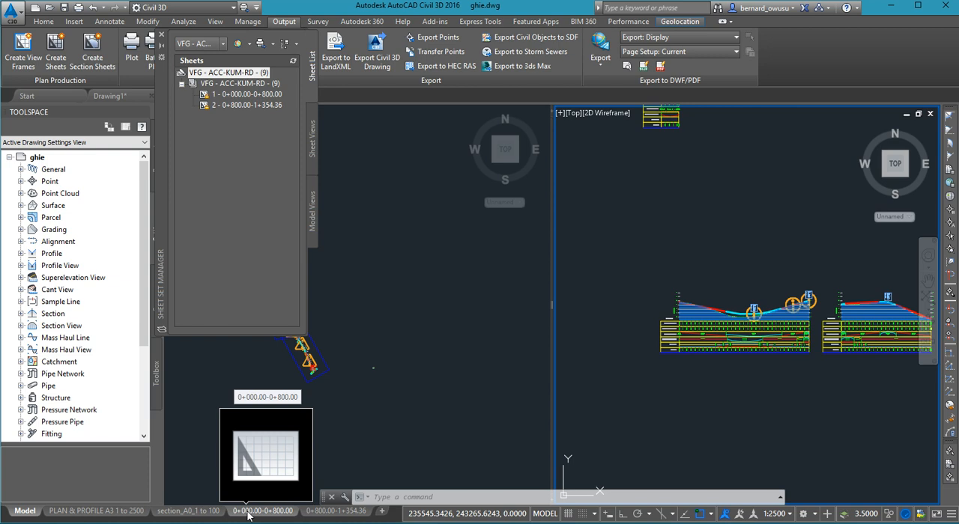
pyautogui.moveTo(359, 516)
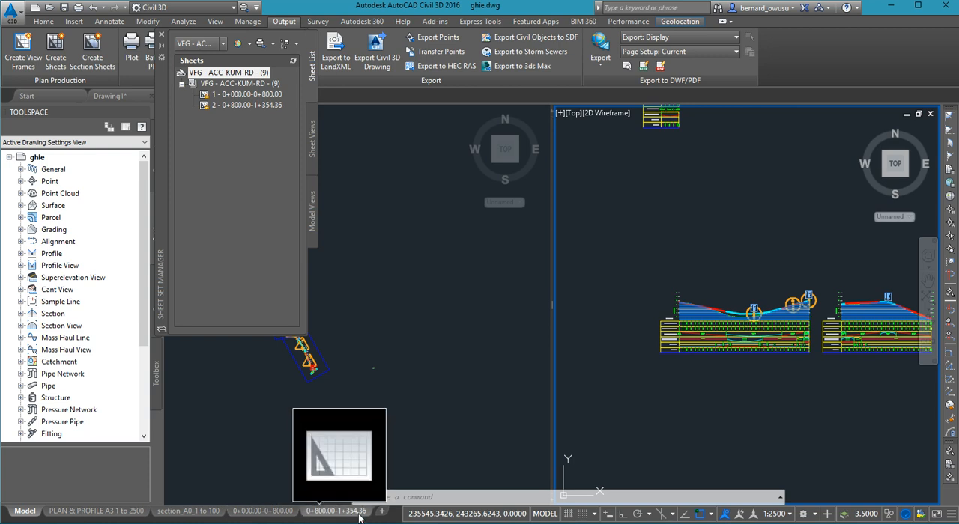
pyautogui.moveTo(692, 370); pyautogui.dragTo(654, 423, button='middle')
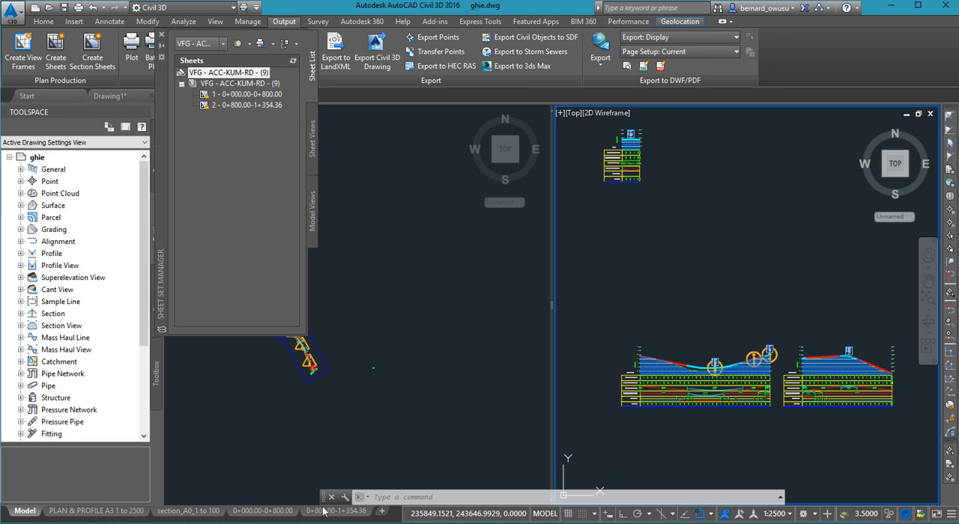
pyautogui.moveTo(729, 387)
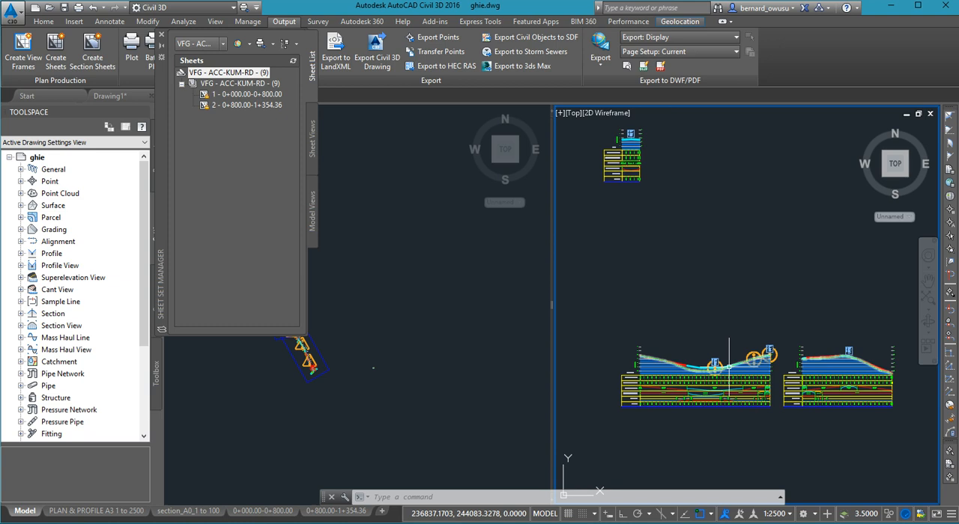
pyautogui.scroll(8, 726, 369)
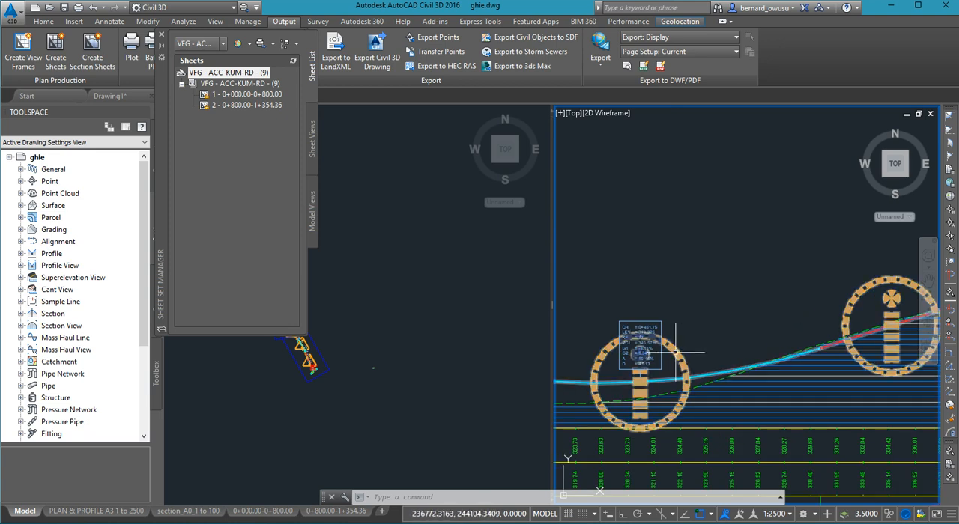
# - Dismiss all horizontal change notifications on the ACC-KUM-RD finished level profile and deselect it
pyautogui.click(675, 351)
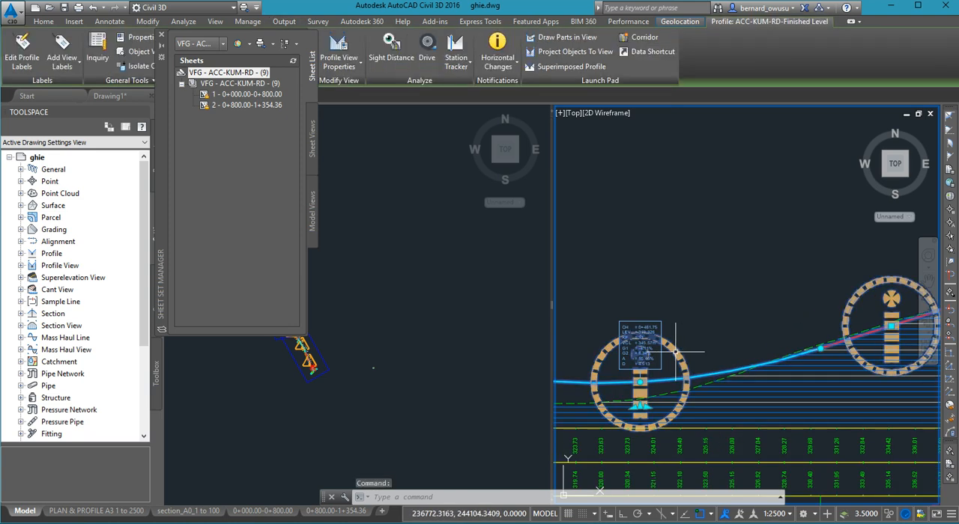
pyautogui.click(503, 69)
pyautogui.click(529, 109)
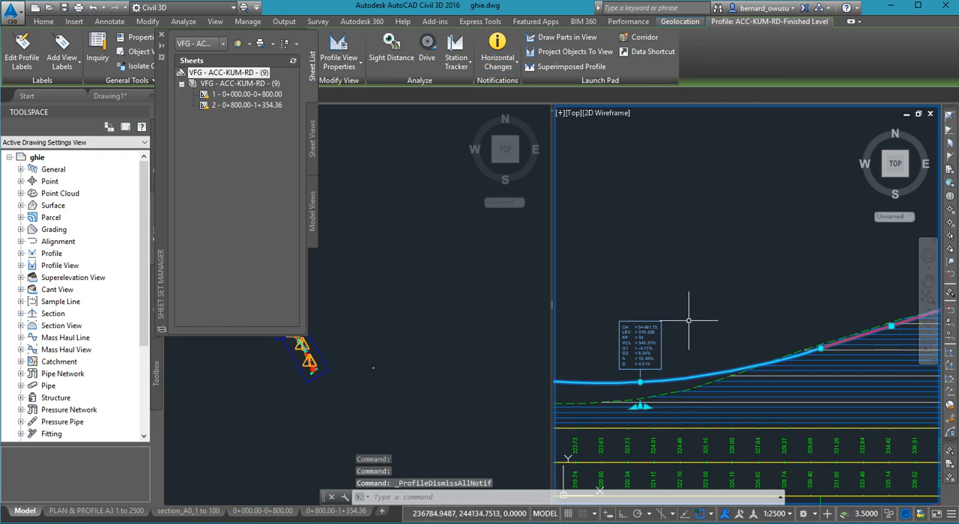
pyautogui.press('Escape')
# - Close the Sheet Set Manager and look over the new profile views without the warning symbols
pyautogui.scroll(-3, 738, 339)
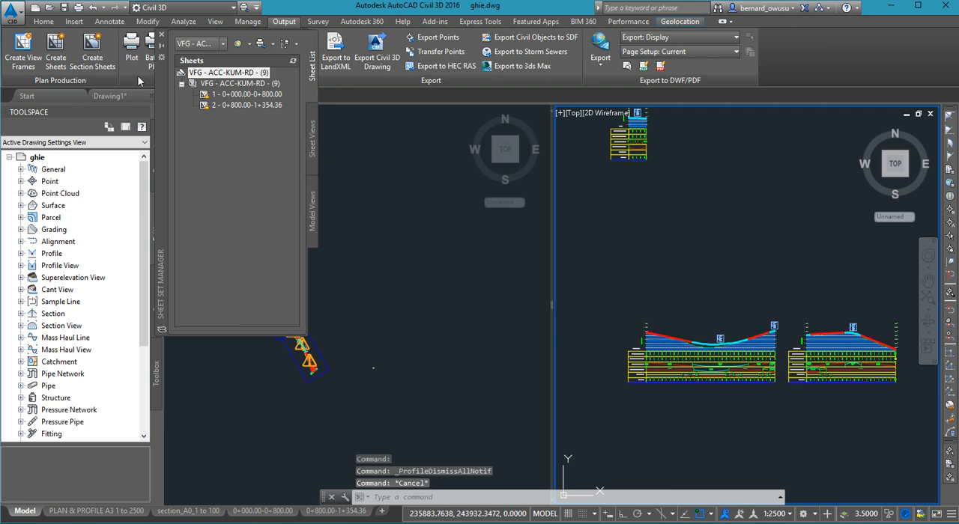
pyautogui.click(161, 36)
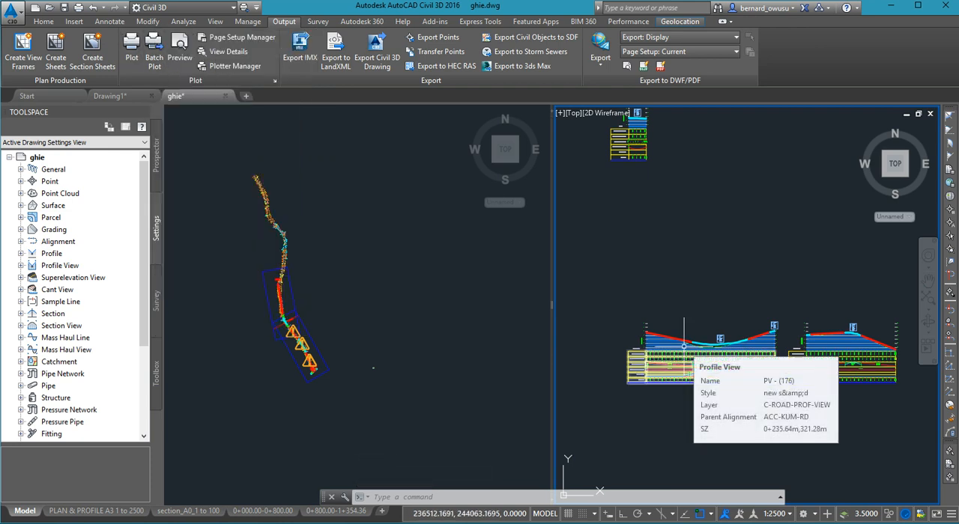
pyautogui.scroll(4, 693, 344)
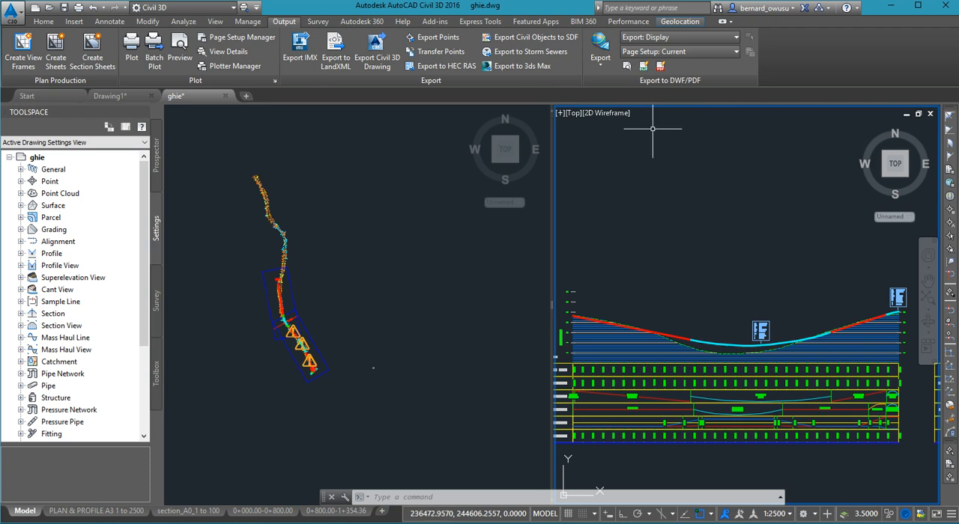
pyautogui.moveTo(652, 128)
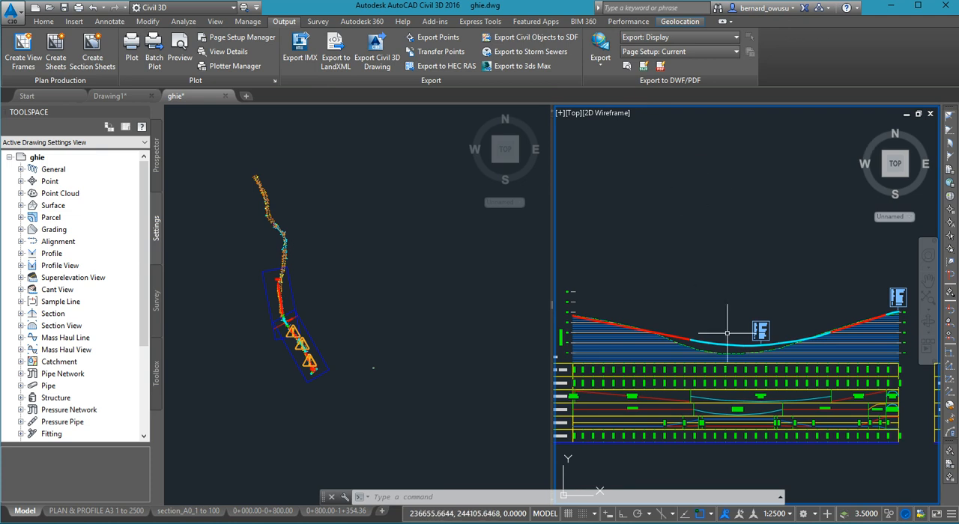
pyautogui.scroll(-2, 730, 332)
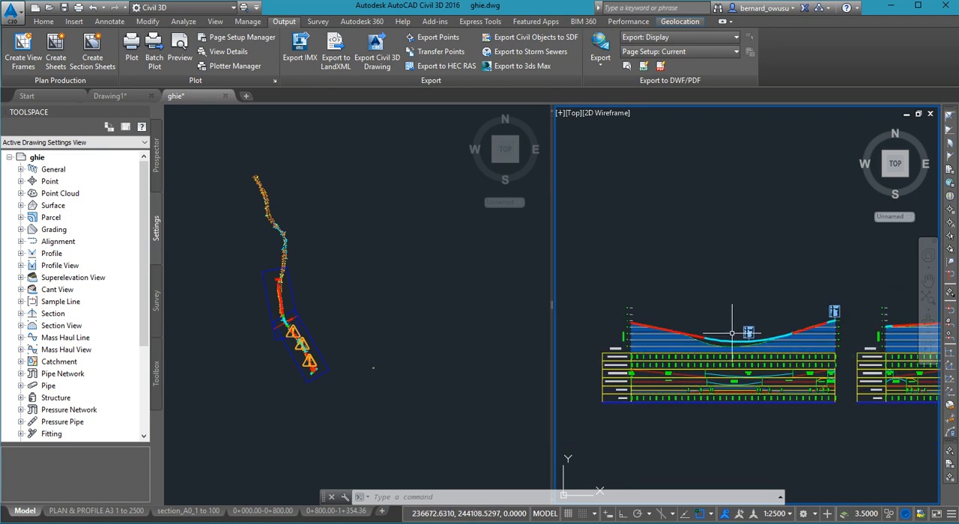
# - Examine the plan, profile, data bands and match line on the 0+000.00-0+800.00 sheet layout
pyautogui.click(258, 515)
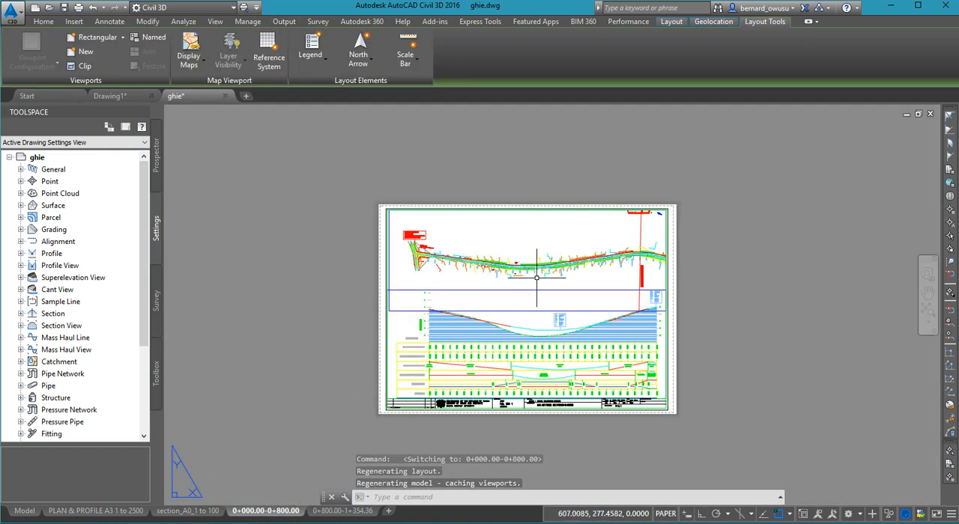
pyautogui.scroll(4, 545, 277)
pyautogui.scroll(4, 545, 274)
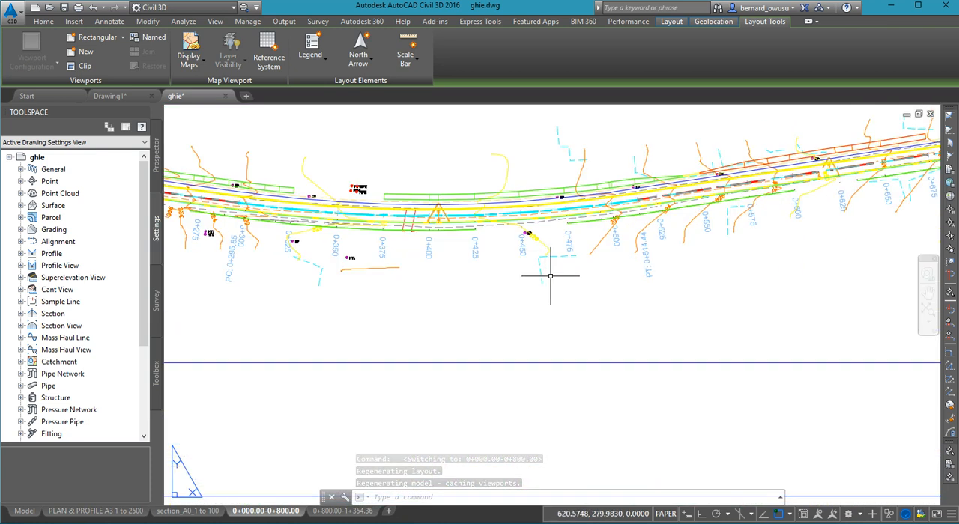
pyautogui.scroll(-6, 551, 280)
pyautogui.moveTo(558, 280); pyautogui.dragTo(581, 228, button='middle')
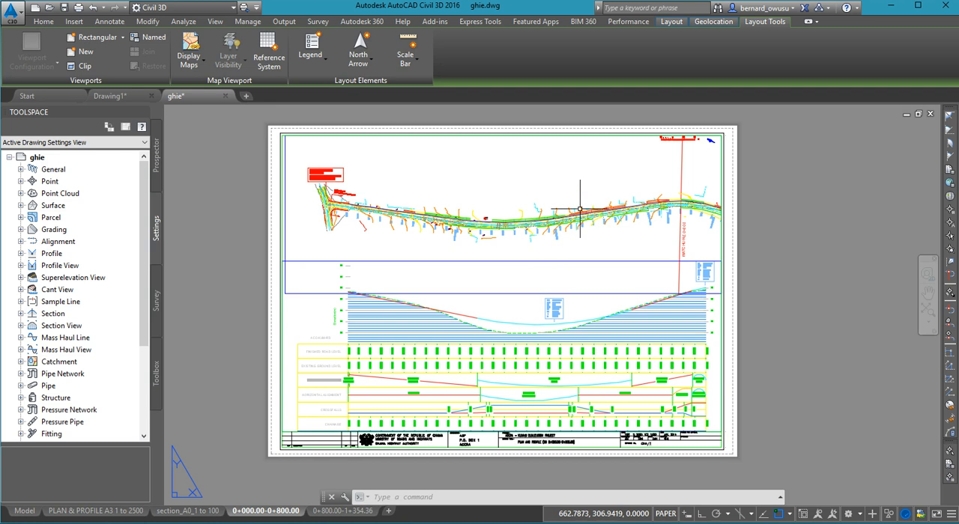
pyautogui.scroll(2, 577, 204)
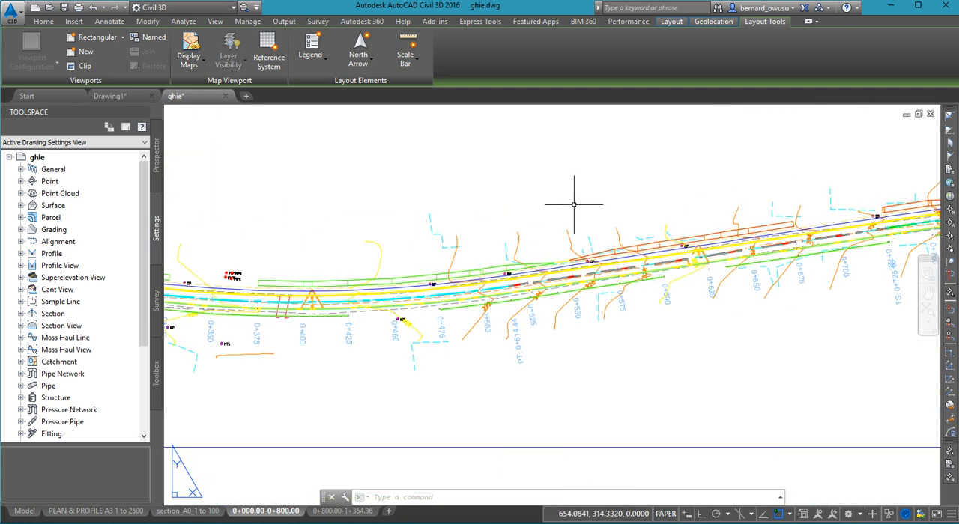
pyautogui.scroll(-2, 587, 237)
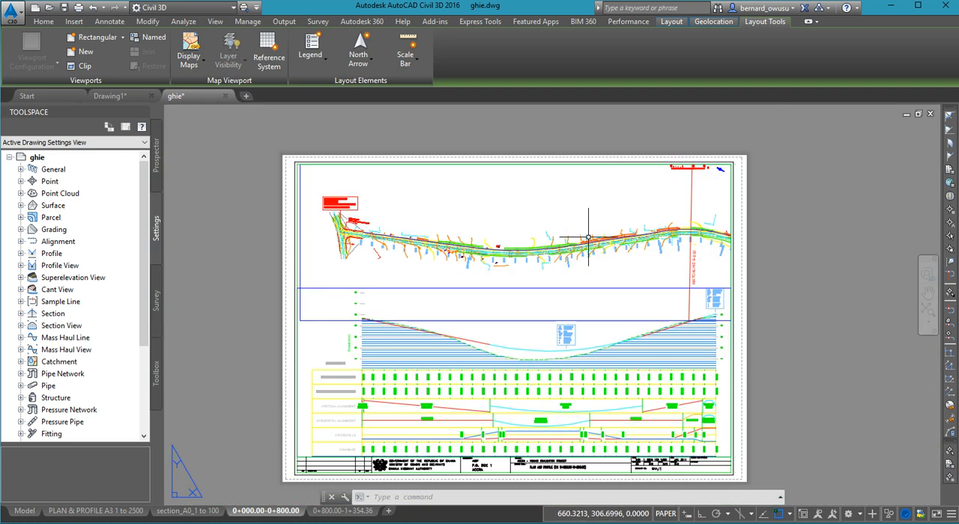
pyautogui.scroll(8, 577, 241)
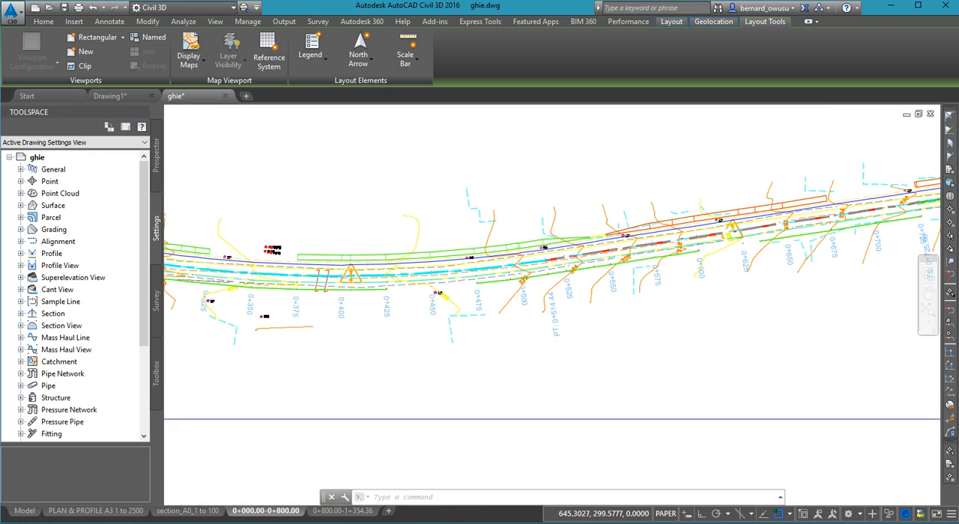
pyautogui.scroll(-6, 569, 244)
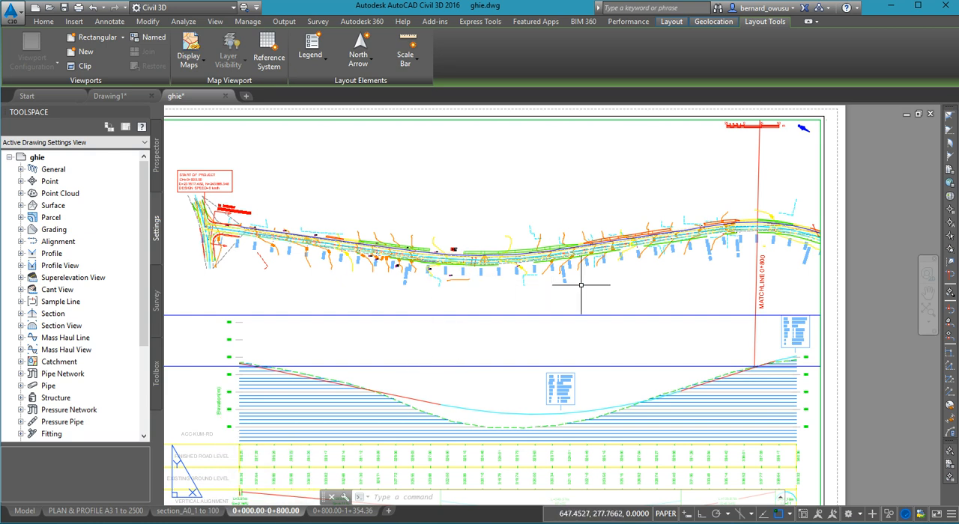
pyautogui.moveTo(569, 258); pyautogui.dragTo(562, 200, button='middle')
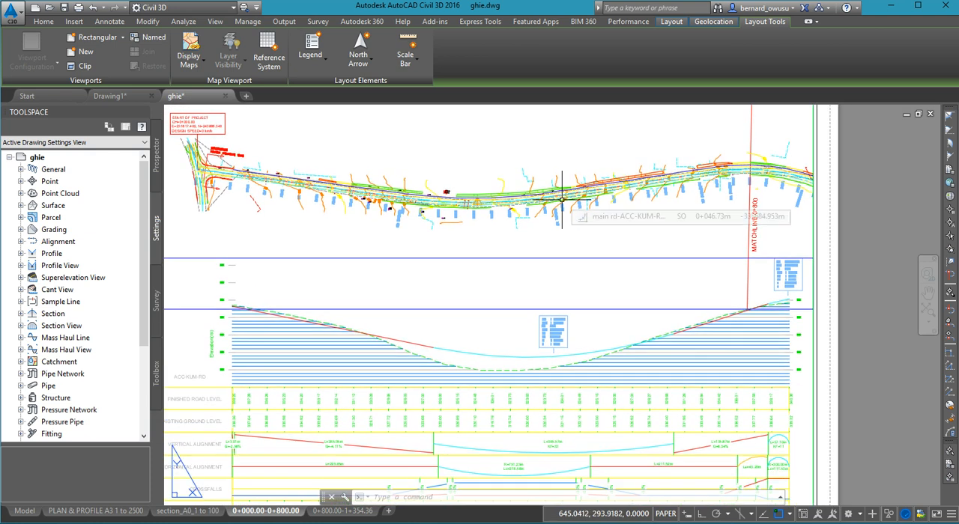
pyautogui.scroll(-2, 562, 200)
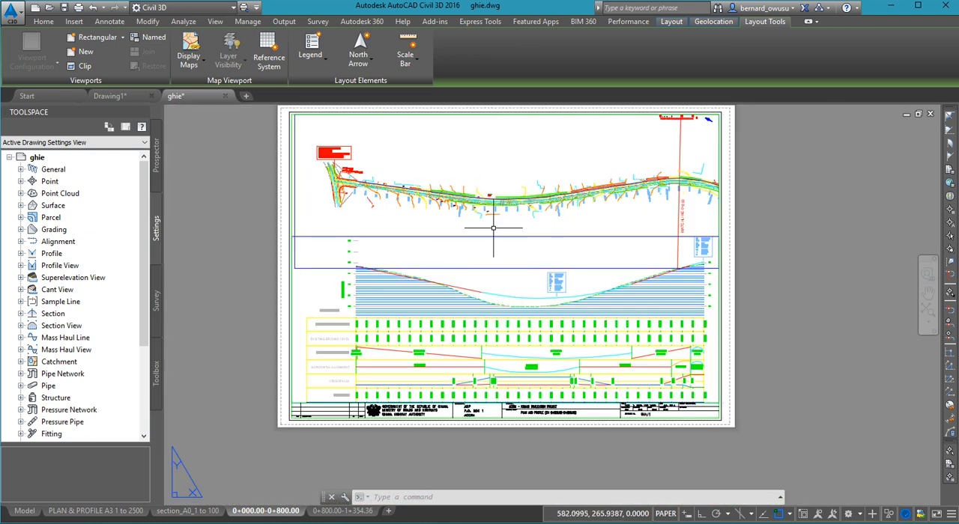
pyautogui.scroll(5, 463, 172)
pyautogui.scroll(-3, 557, 298)
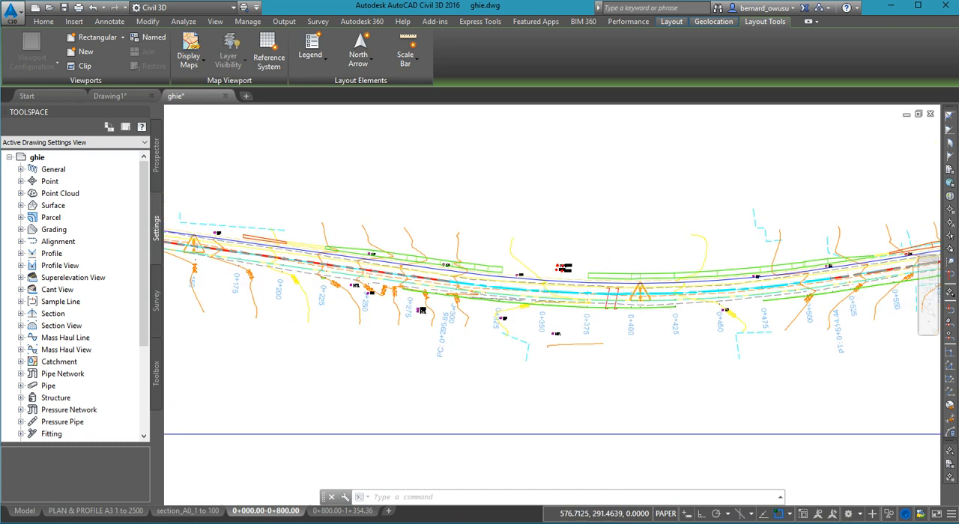
pyautogui.moveTo(557, 298); pyautogui.dragTo(545, 245, button='middle')
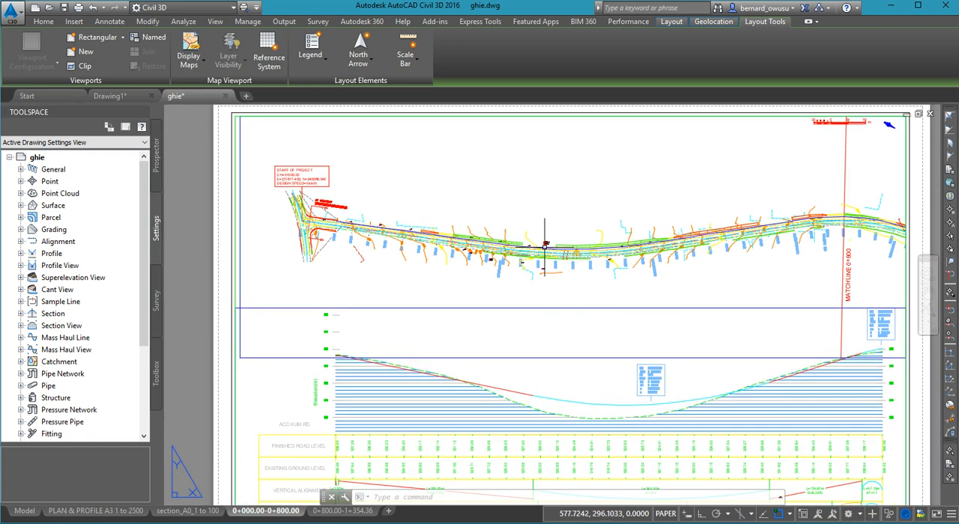
pyautogui.scroll(-2, 557, 257)
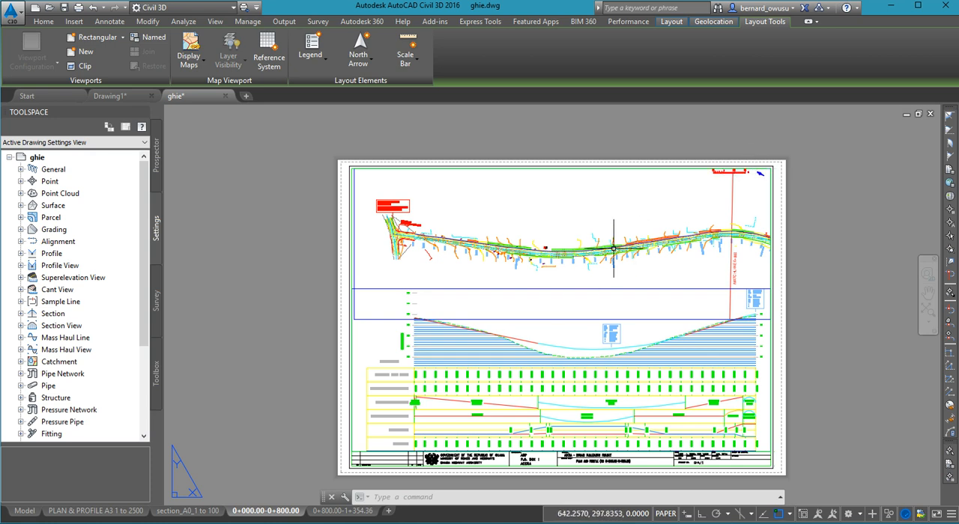
pyautogui.moveTo(613, 249); pyautogui.dragTo(544, 215, button='middle')
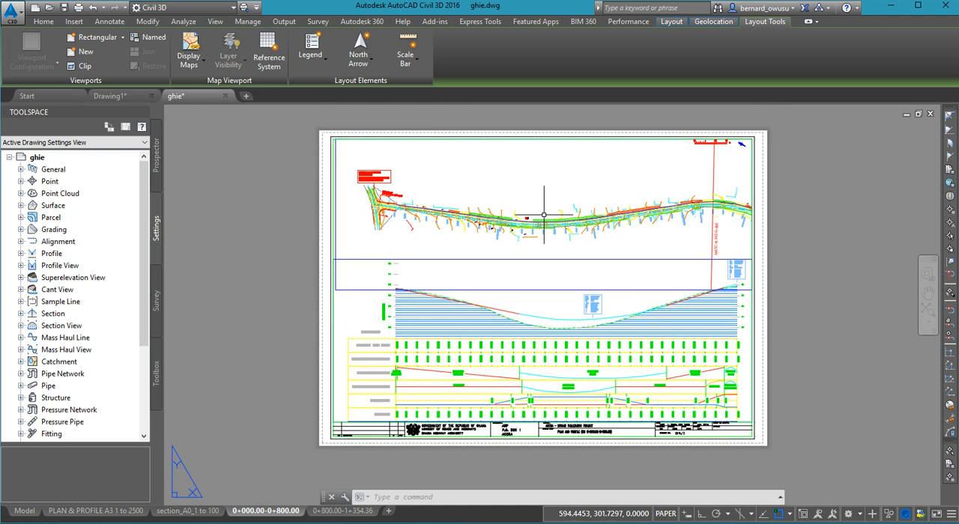
# - Open the 0+800.00-1+354.36 sheet layout and inspect its plan and profile viewports
pyautogui.click(327, 514)
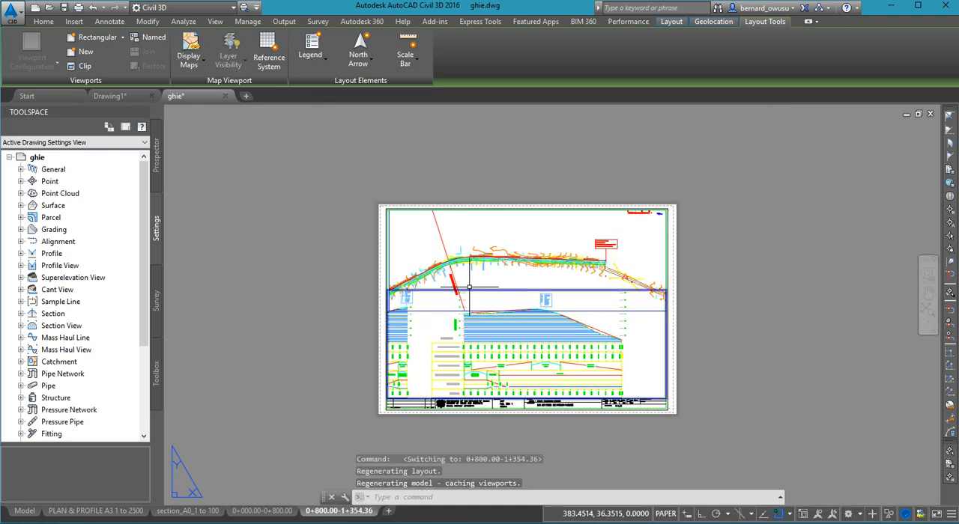
pyautogui.scroll(2, 524, 262)
pyautogui.moveTo(527, 273); pyautogui.dragTo(524, 229, button='middle')
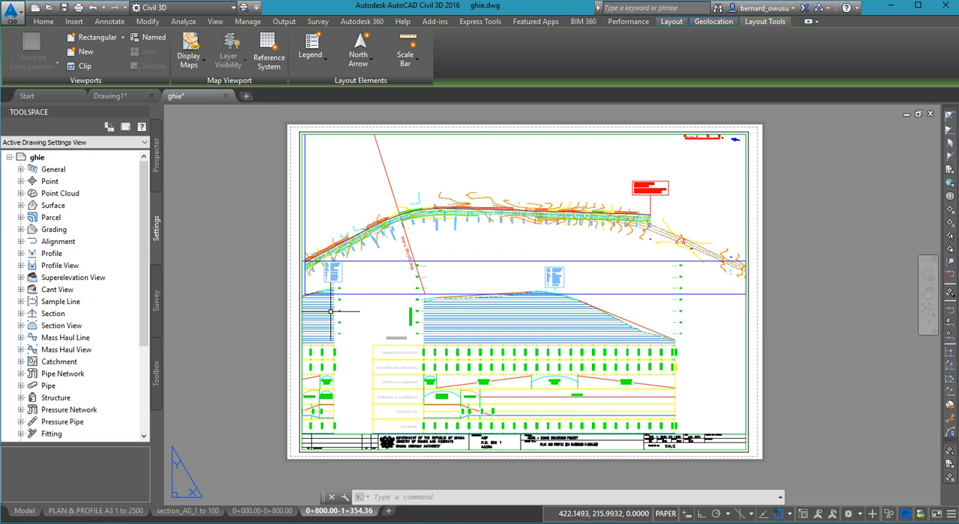
# - Try moving the profile viewport's left edge inward past the neighbouring profile view, and undo the stretch
pyautogui.click(379, 261)
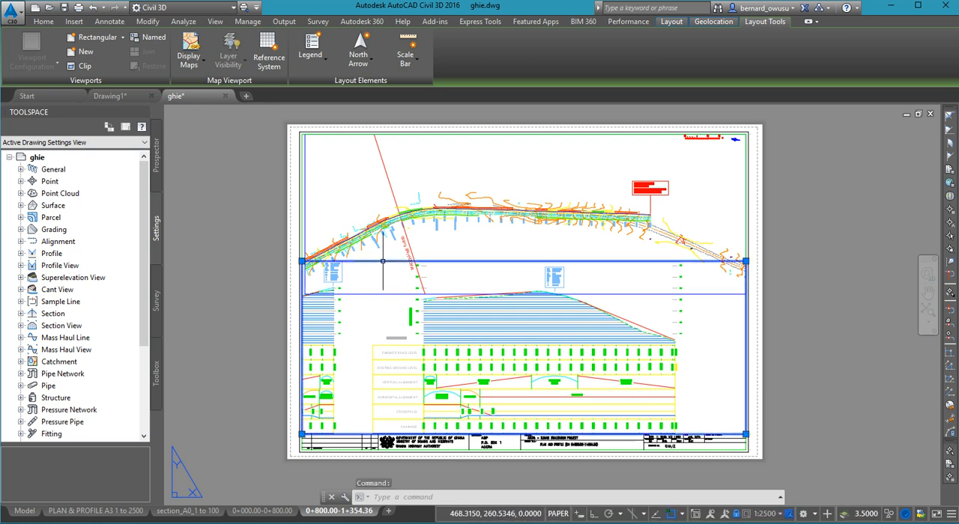
pyautogui.click(301, 262)
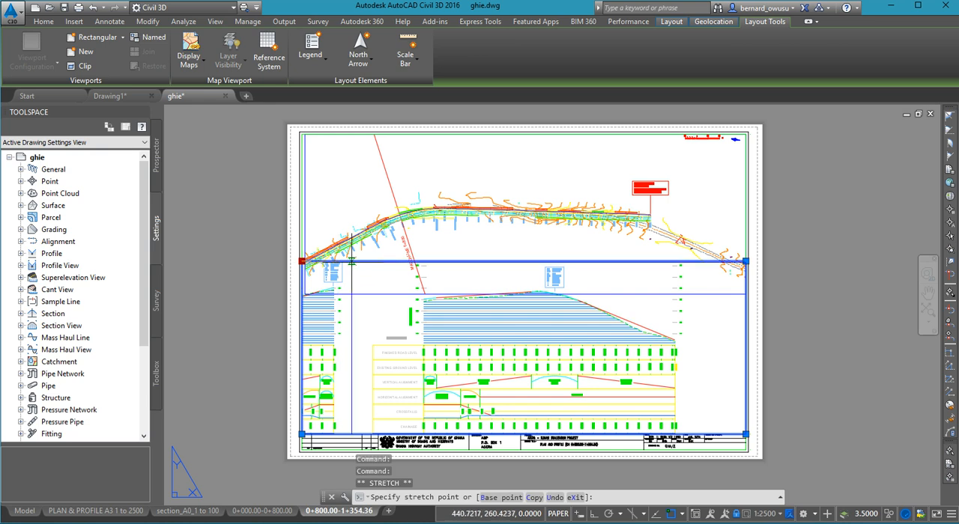
pyautogui.click(351, 261)
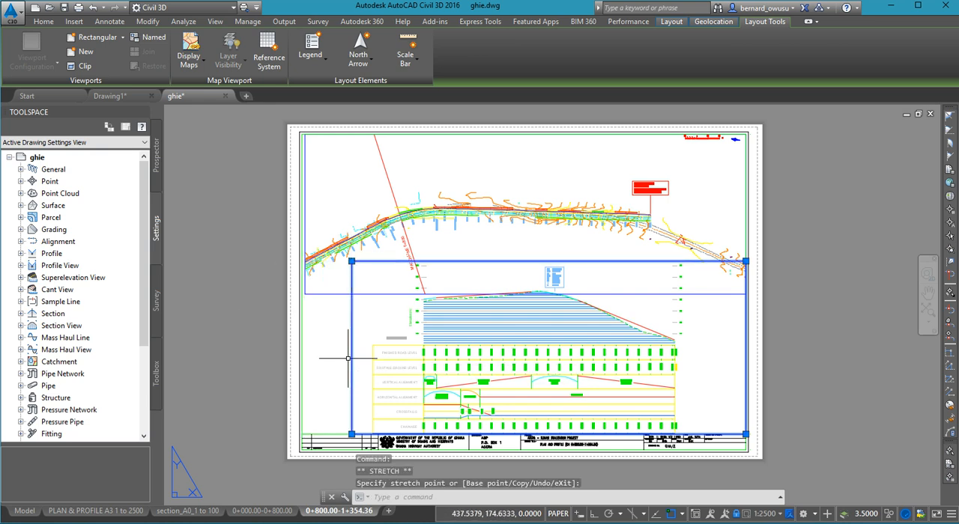
pyautogui.press('Escape')
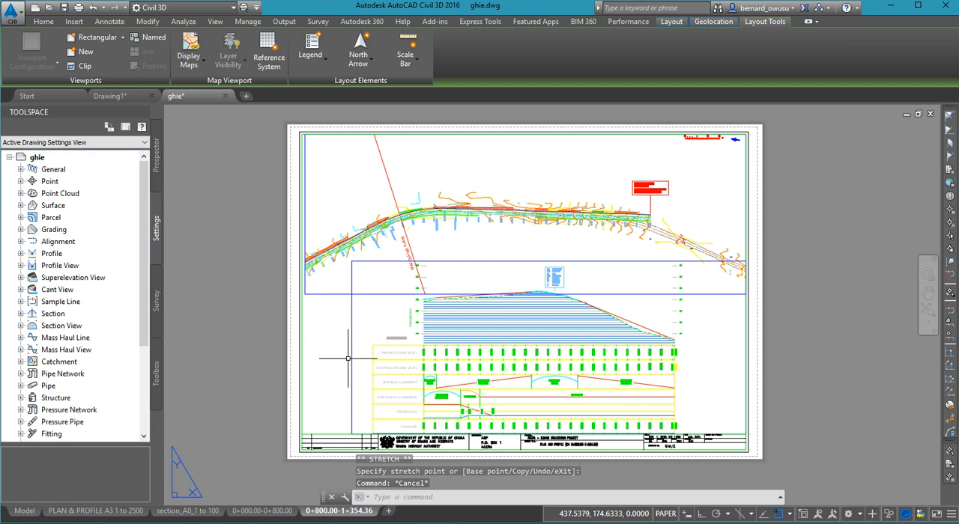
pyautogui.hotkey('ctrl', 'z')
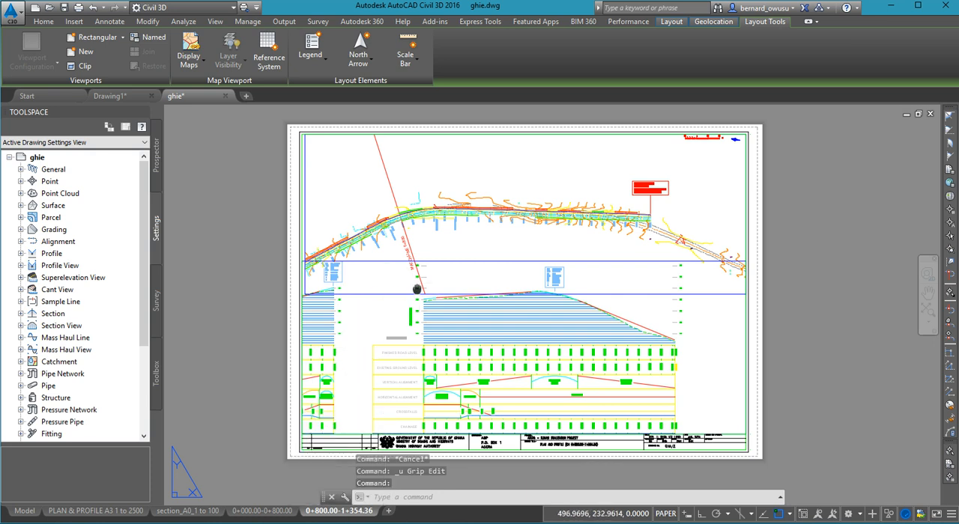
# - Stretch the profile viewport's left edge inward to just before the band titles, cropping out the neighbouring profile view
pyautogui.moveTo(411, 296); pyautogui.dragTo(424, 279, button='middle')
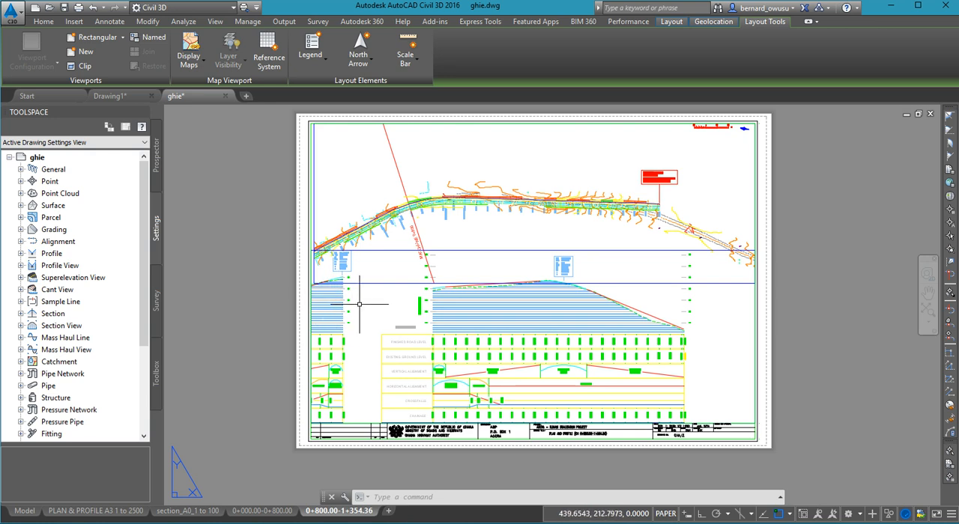
pyautogui.click(379, 251)
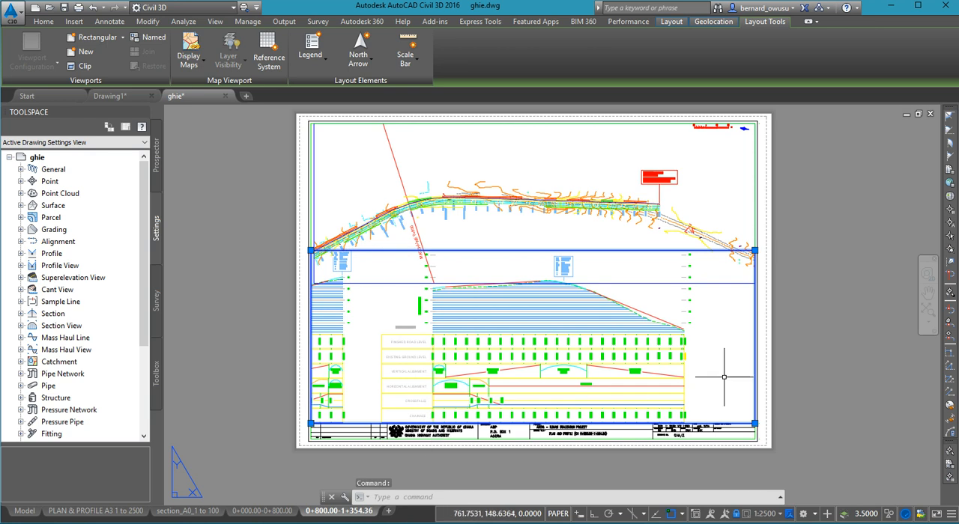
pyautogui.click(311, 251)
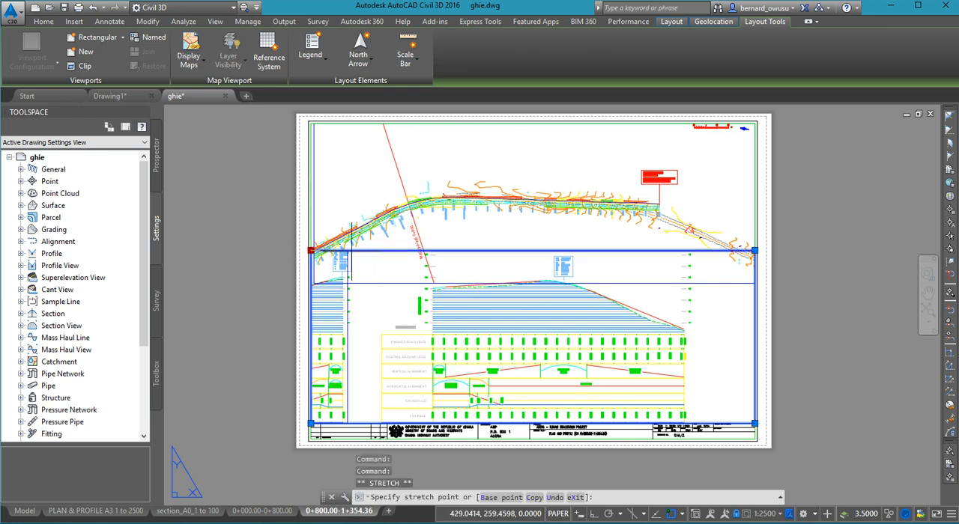
pyautogui.click(369, 252)
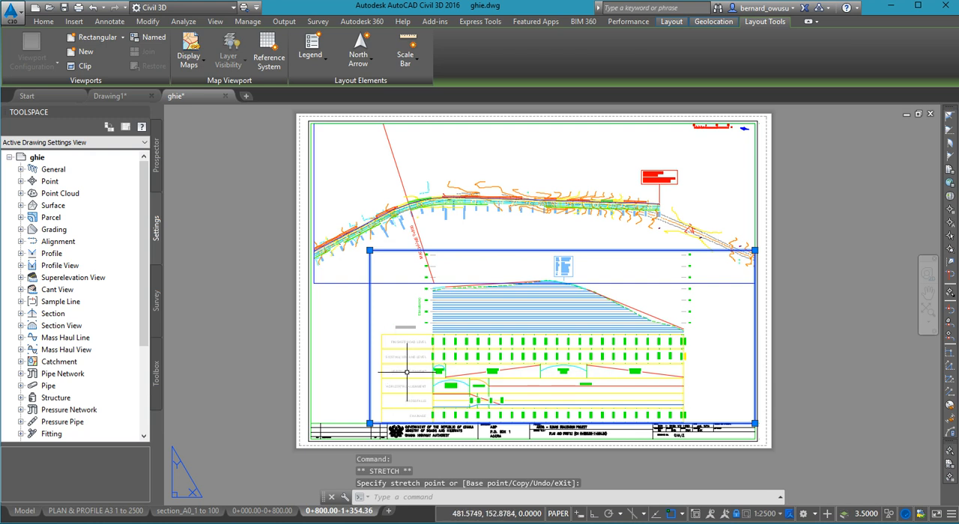
pyautogui.press('Escape')
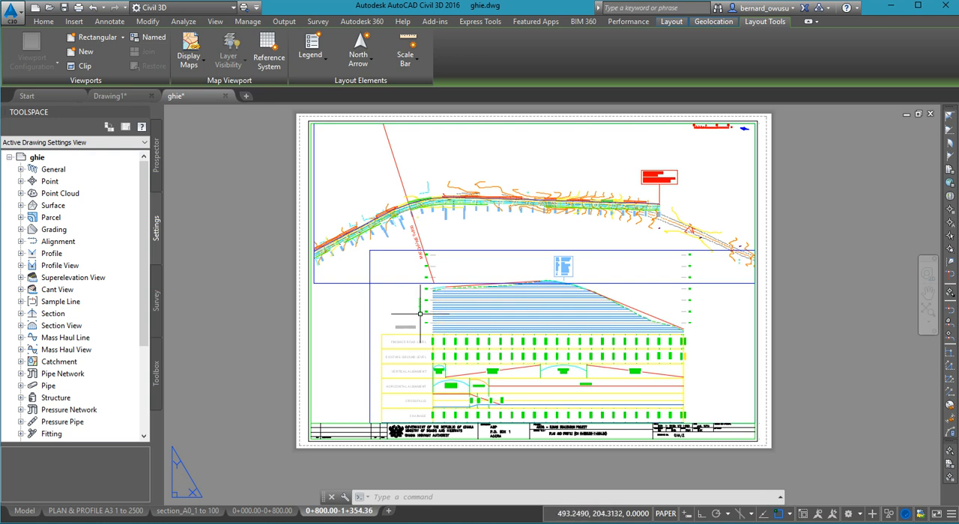
# - Check the cropped profile viewport on the 0+800.00-1+354.36 sheet and return to model space
pyautogui.moveTo(407, 336); pyautogui.dragTo(472, 309, button='middle')
pyautogui.moveTo(519, 264); pyautogui.dragTo(513, 250, button='middle')
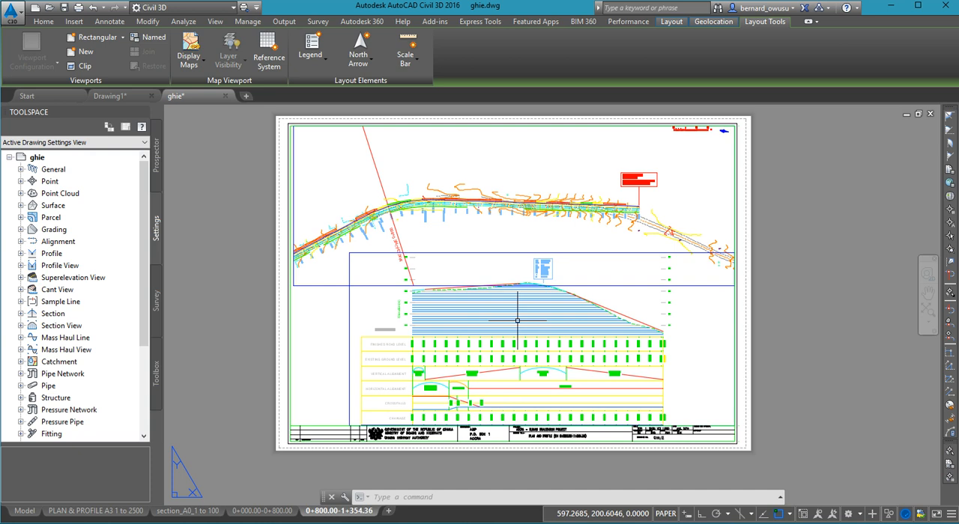
pyautogui.moveTo(516, 321)
pyautogui.mouseDown(button='middle')
pyautogui.moveTo(510, 314)
pyautogui.moveTo(494, 336)
pyautogui.moveTo(512, 316)
pyautogui.moveTo(503, 326)
pyautogui.mouseUp(button='middle')
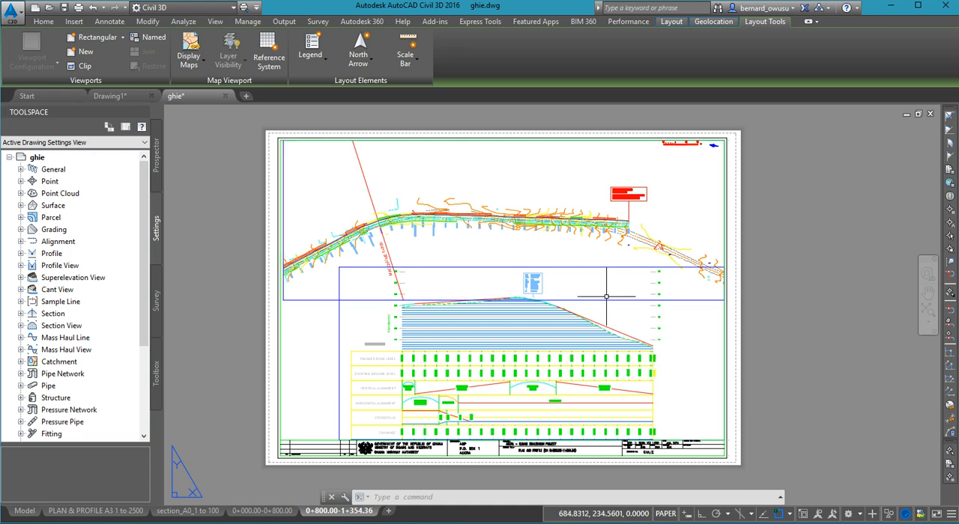
pyautogui.click(33, 513)
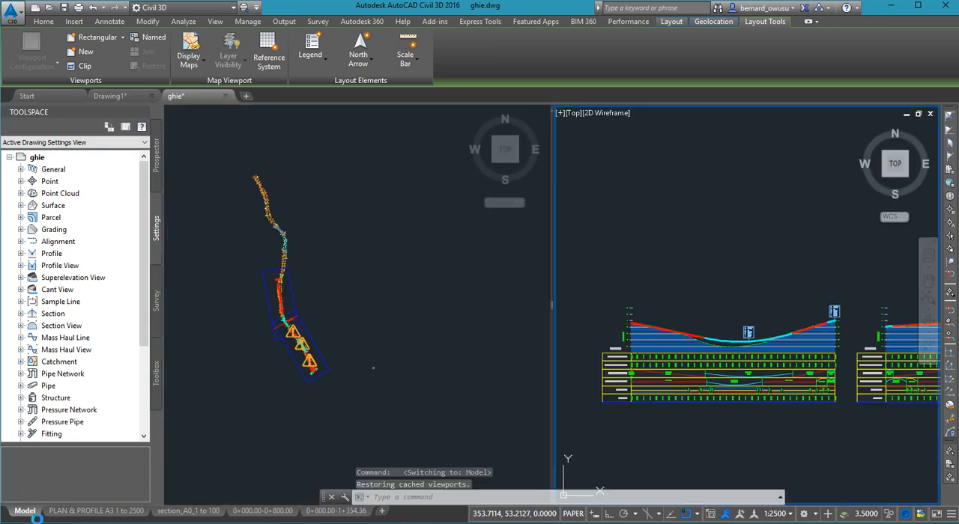
# - Regenerate the model in the plan view so the oversized warning symbols along the road are redrawn at the current zoom
pyautogui.click(510, 334)
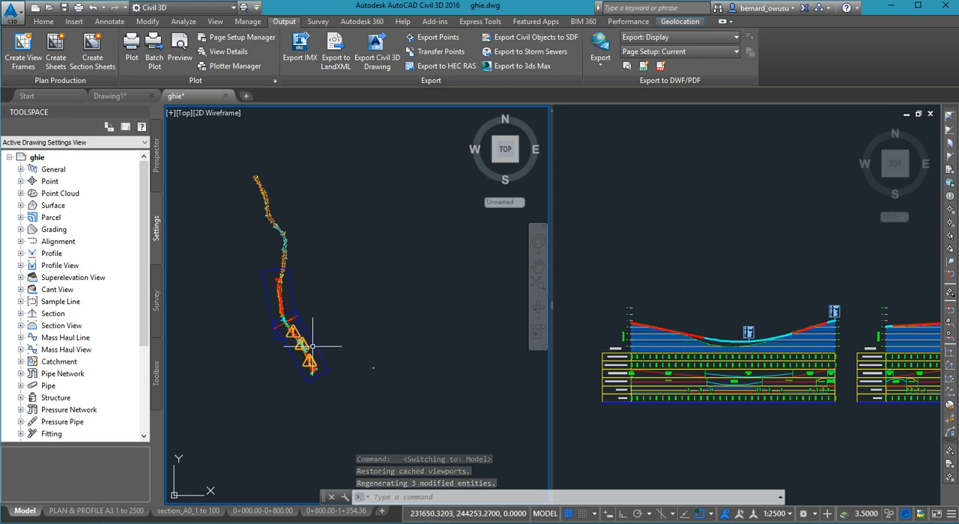
pyautogui.scroll(5, 305, 345)
pyautogui.scroll(3, 306, 345)
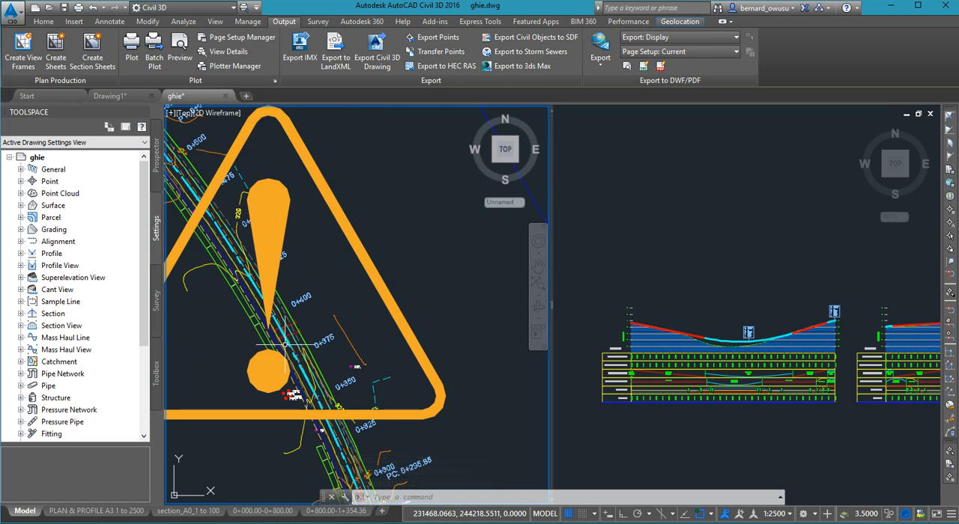
pyautogui.write('re')
pyautogui.press('Return')
pyautogui.moveTo(324, 311); pyautogui.dragTo(452, 346, button='middle')
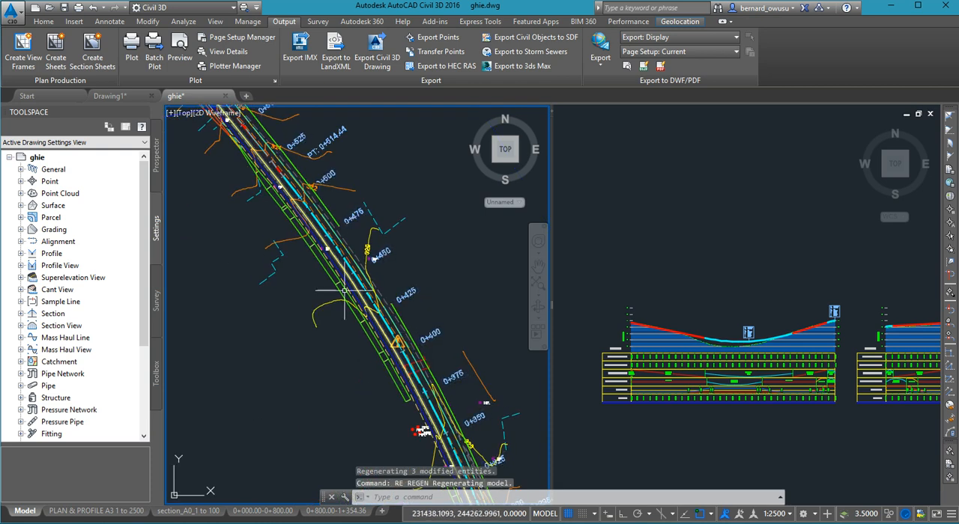
# - Examine the road alignment and its station labels in plan between about 0+350 and 0+550
pyautogui.scroll(-5, 333, 316)
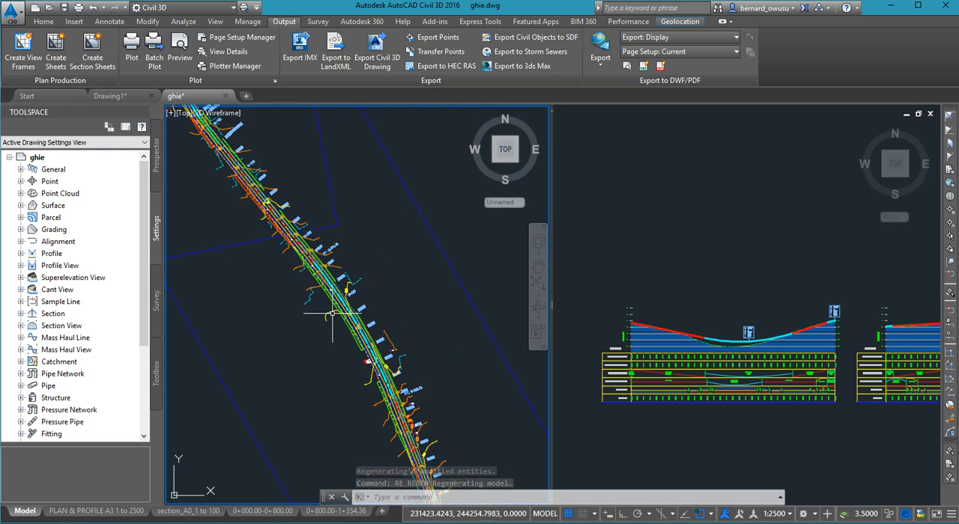
pyautogui.scroll(5, 328, 300)
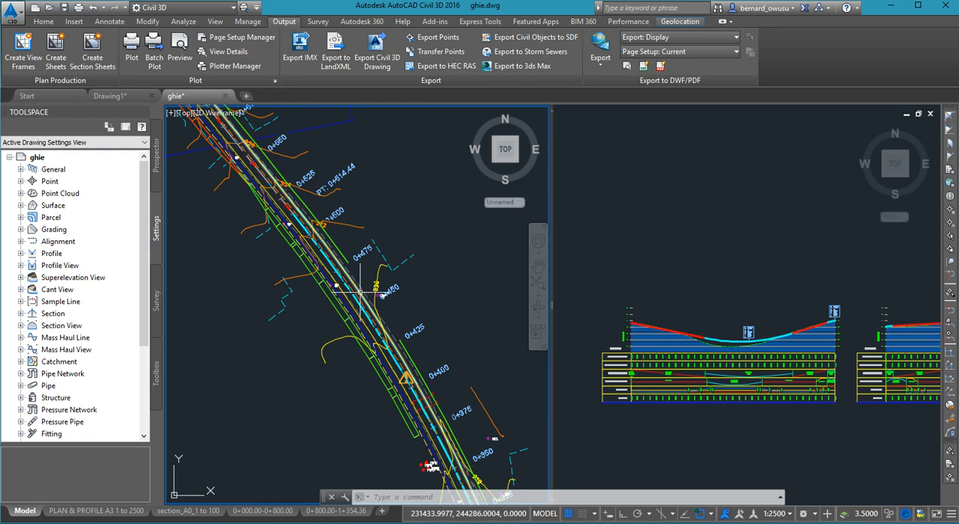
pyautogui.moveTo(442, 201)
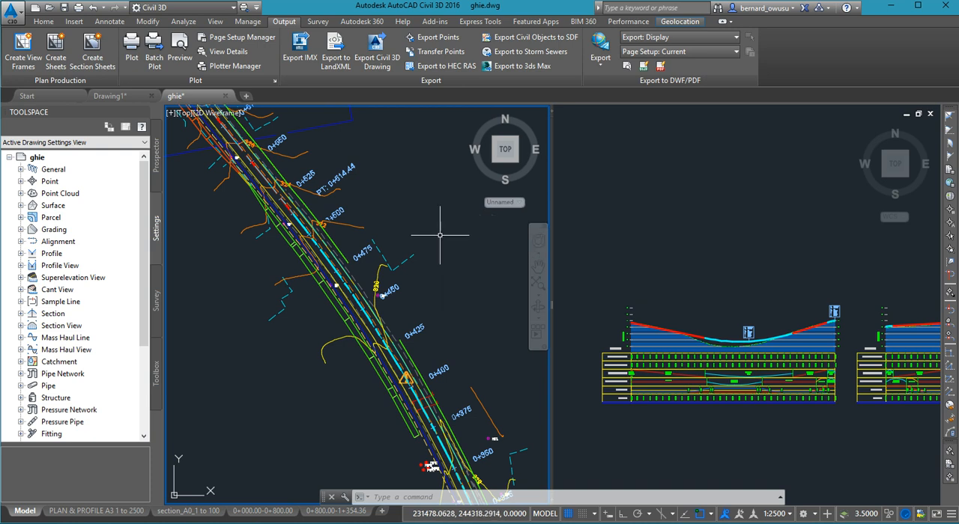
pyautogui.scroll(-4, 392, 274)
pyautogui.moveTo(390, 282); pyautogui.dragTo(383, 282, button='middle')
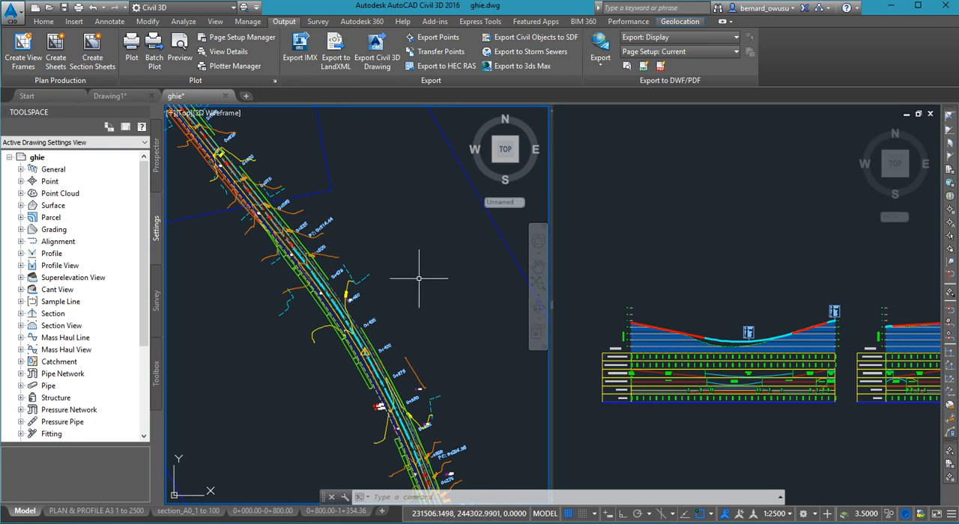
pyautogui.scroll(2, 419, 278)
pyautogui.scroll(3, 335, 240)
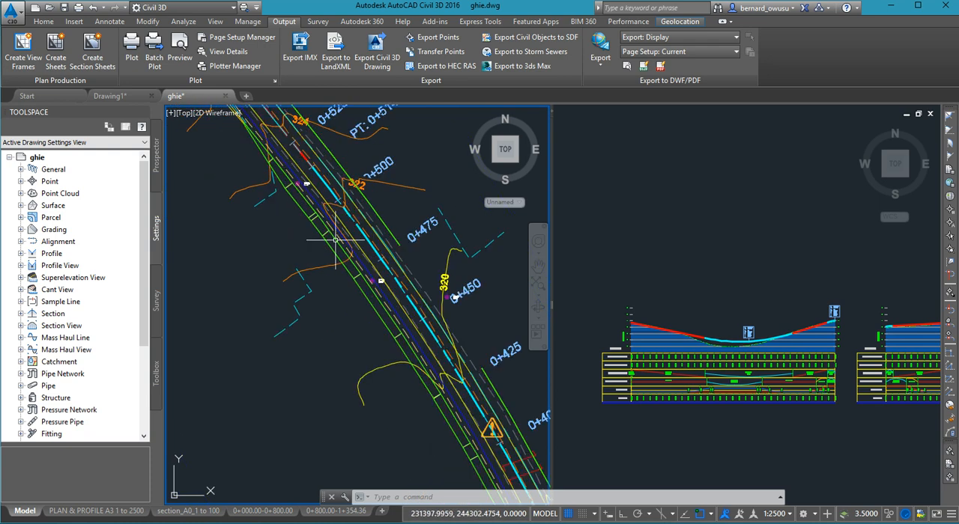
pyautogui.scroll(3, 336, 240)
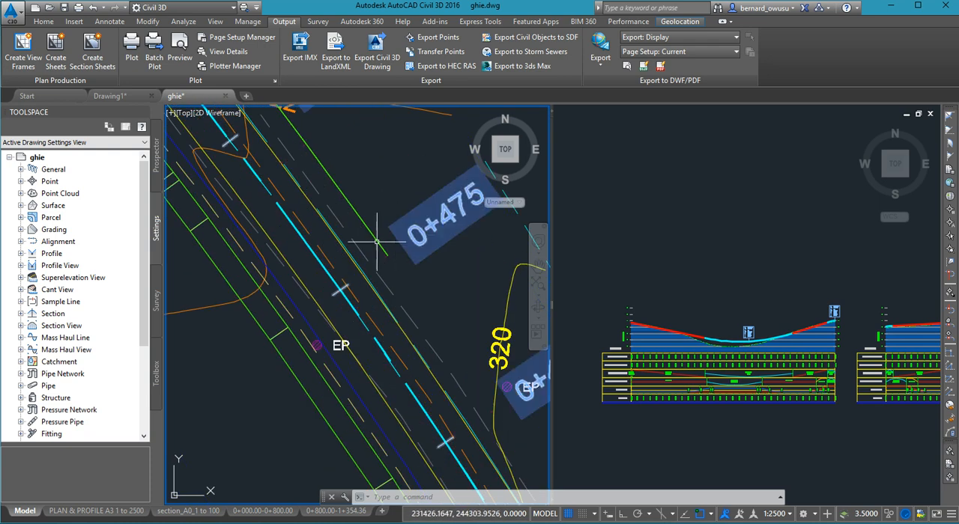
pyautogui.click(309, 250)
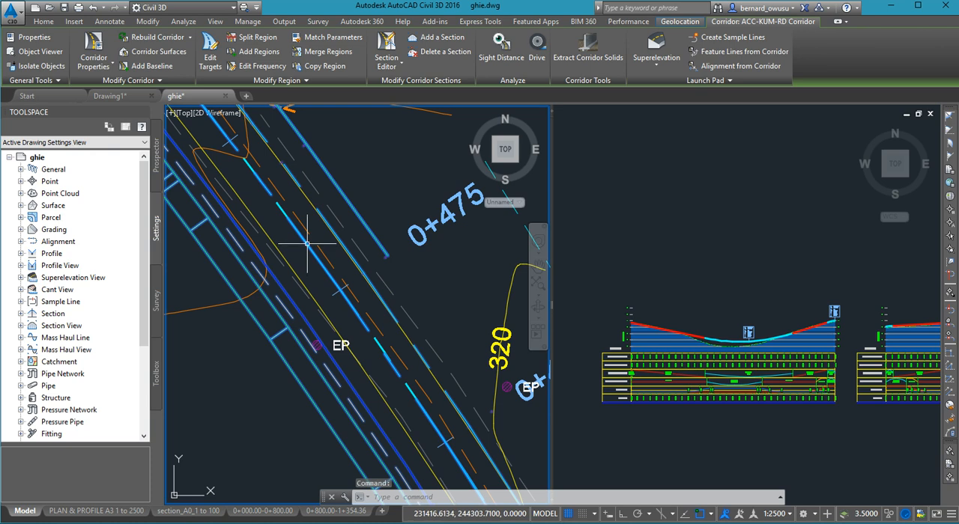
pyautogui.press('Escape')
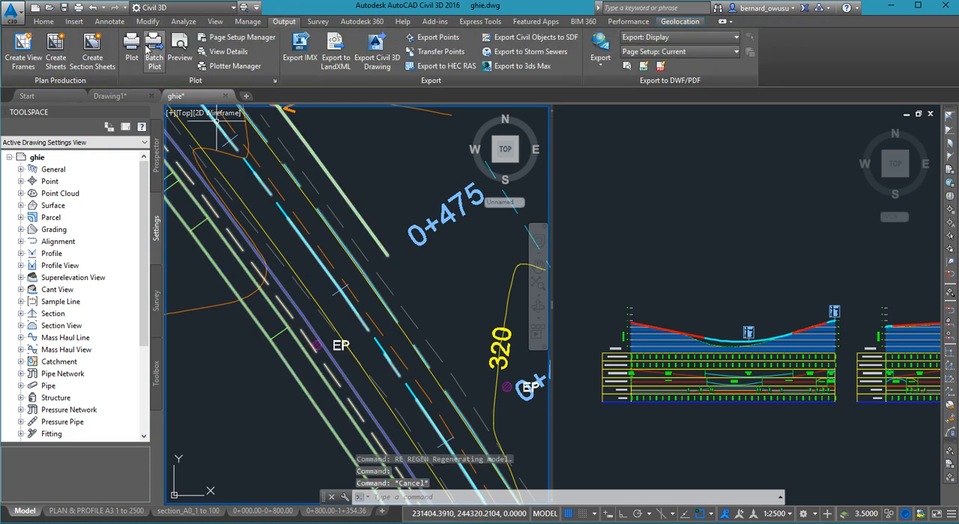
pyautogui.scroll(2, 274, 192)
pyautogui.scroll(2, 262, 160)
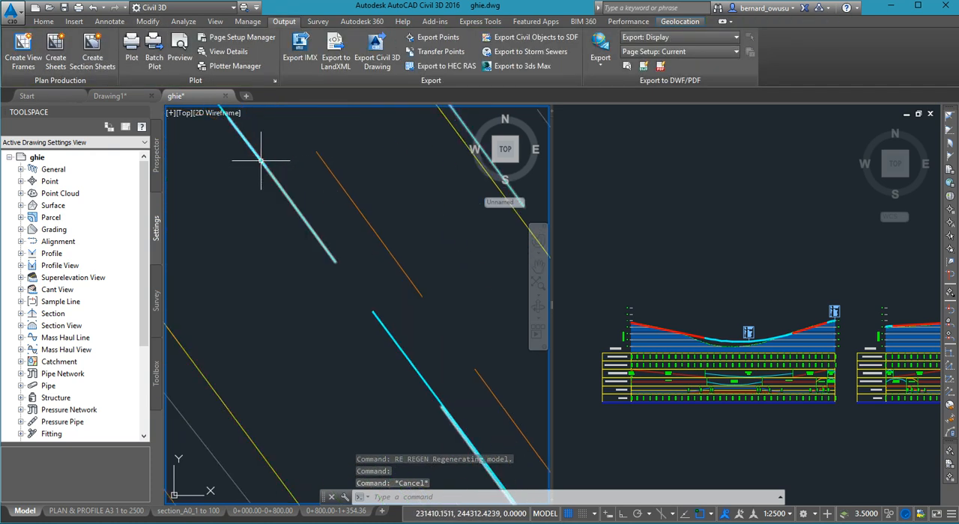
pyautogui.scroll(-4, 342, 306)
pyautogui.scroll(-2, 348, 315)
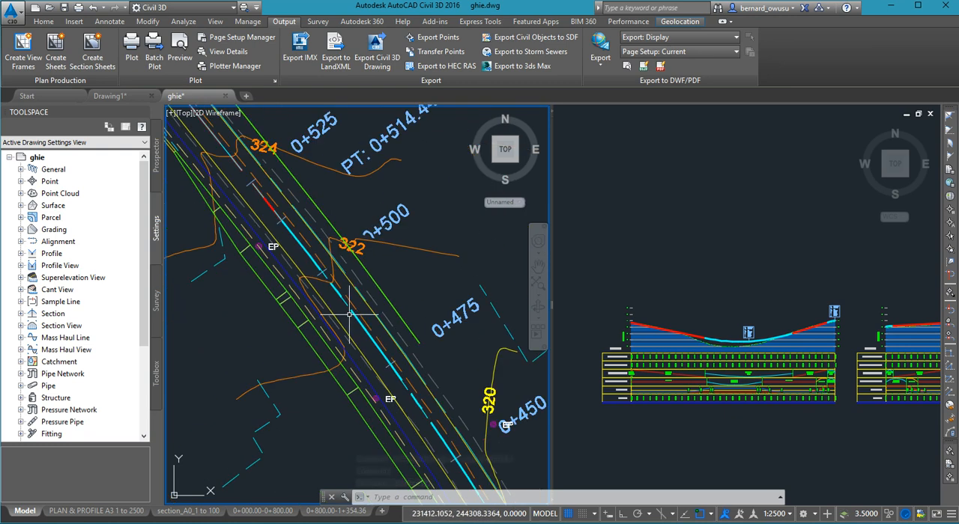
pyautogui.click(110, 22)
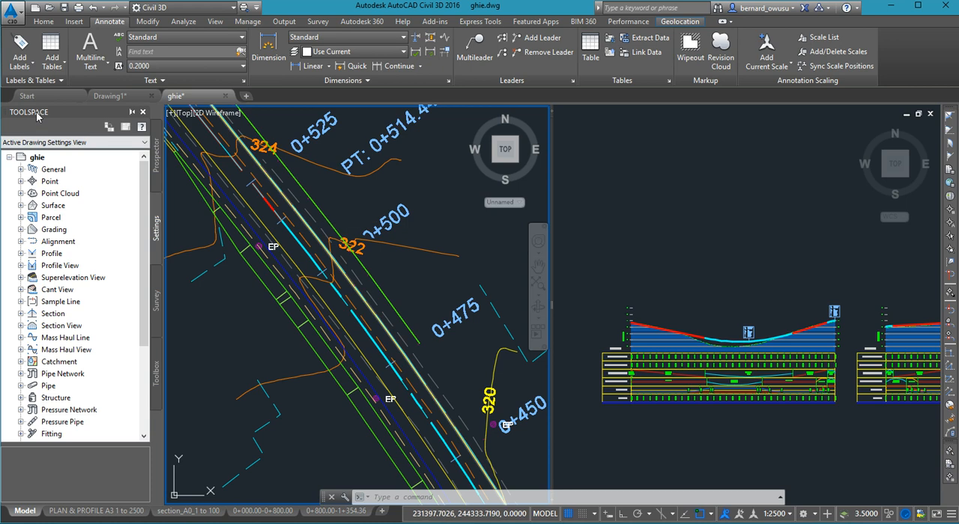
pyautogui.click(20, 49)
pyautogui.click(229, 150)
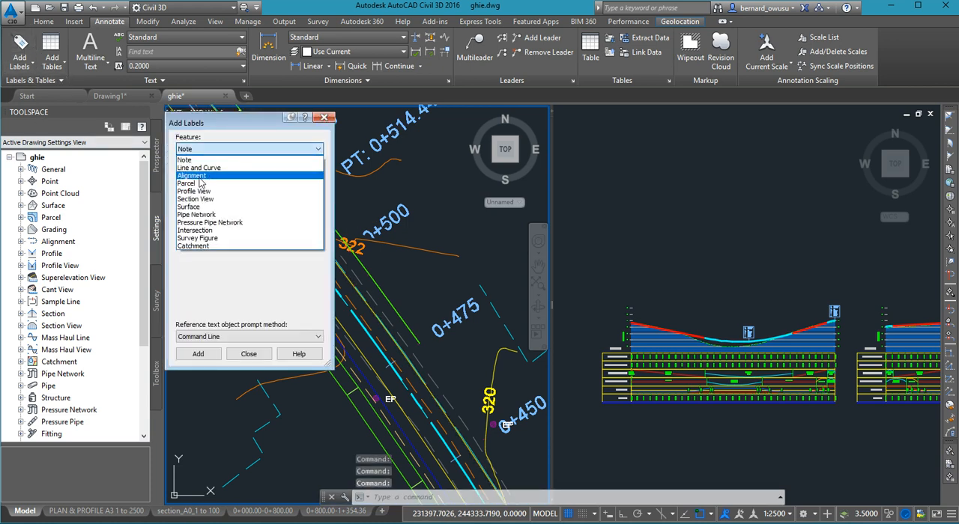
pyautogui.click(199, 177)
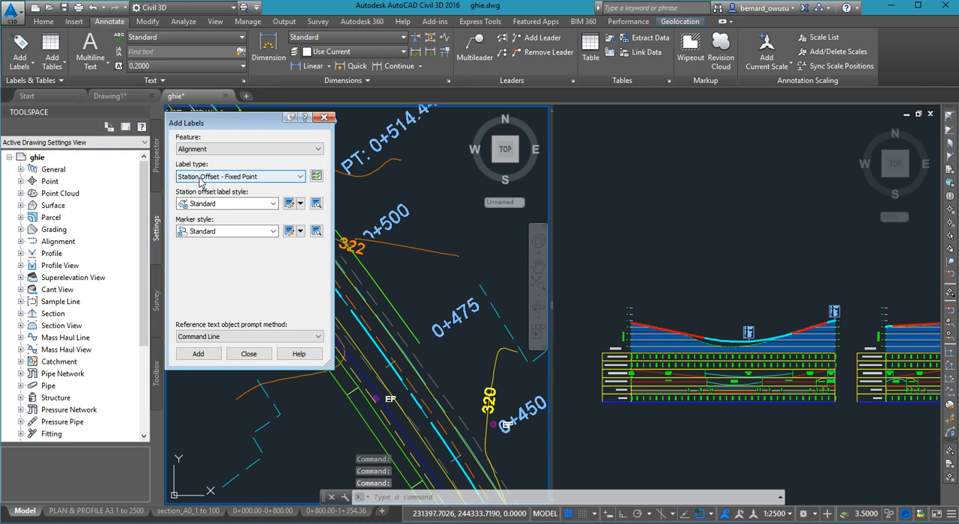
pyautogui.click(266, 179)
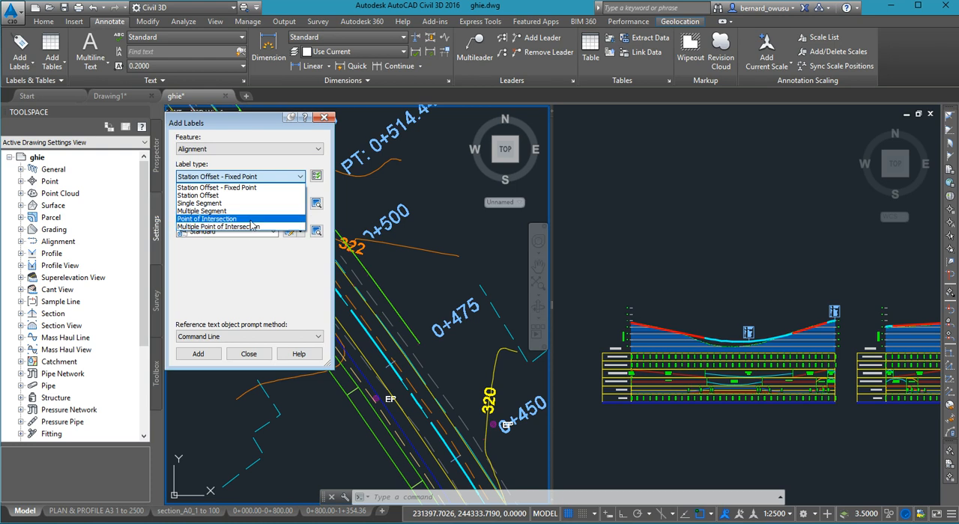
pyautogui.click(263, 123)
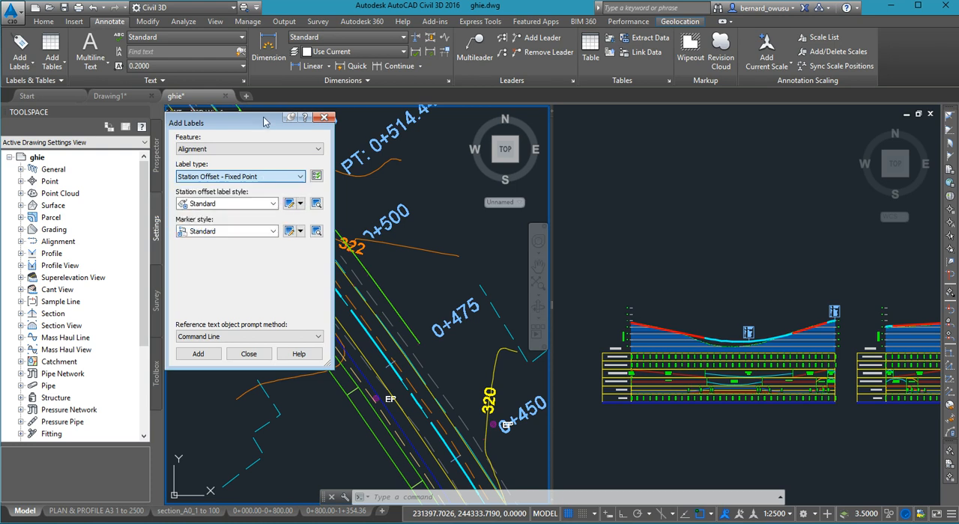
pyautogui.click(323, 119)
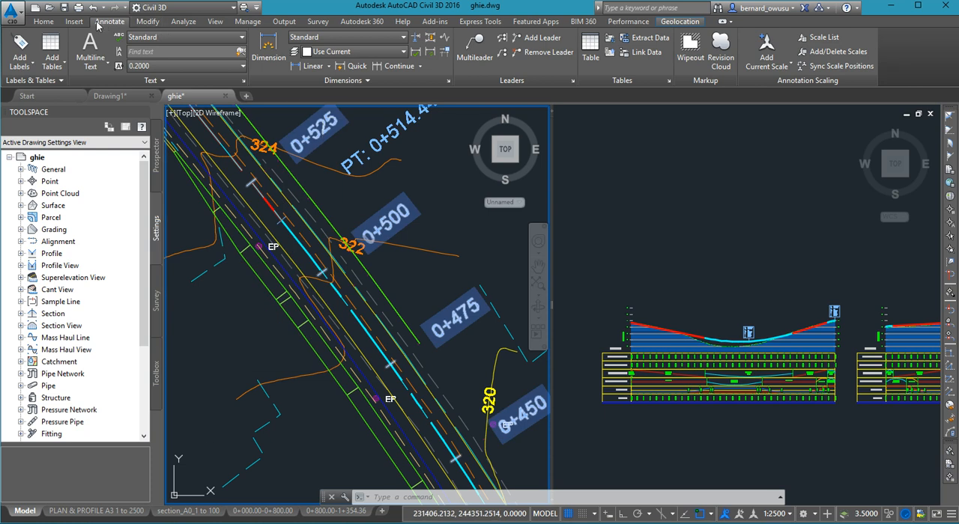
# - Add Multiple Point of Intersection labels to the ACC-KUM-RD alignment using the new s&d label style
pyautogui.click(26, 66)
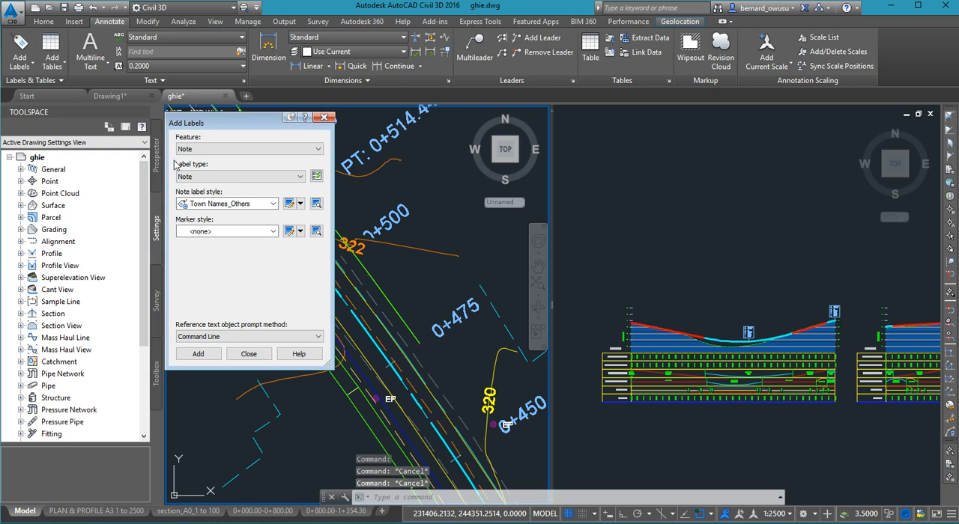
pyautogui.click(211, 149)
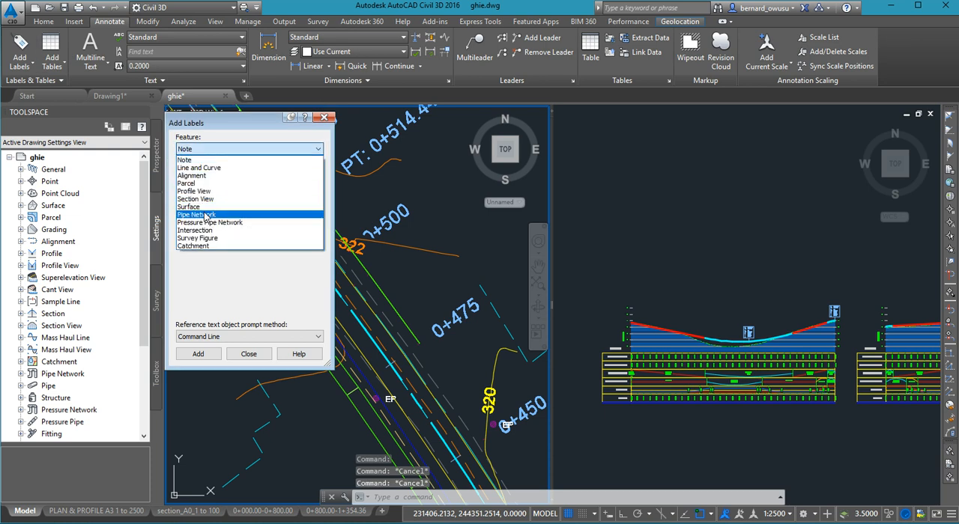
pyautogui.click(212, 175)
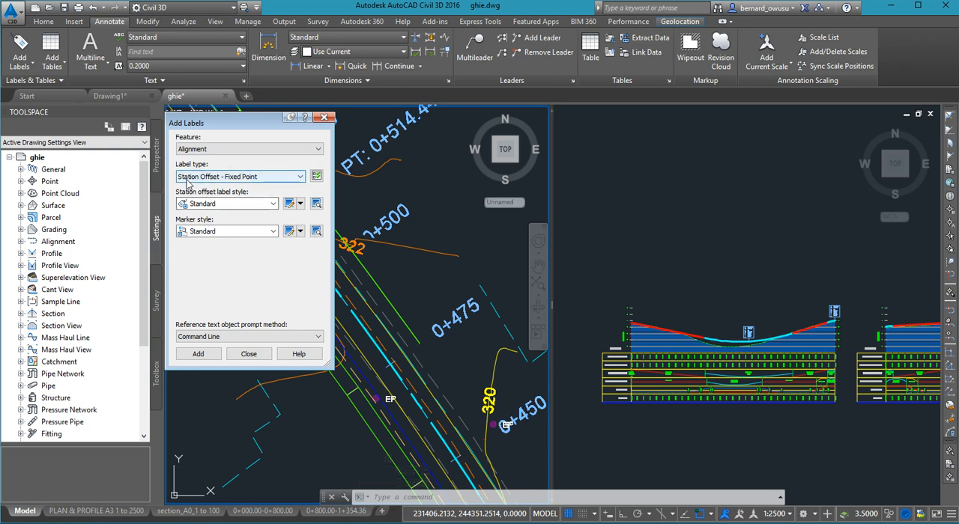
pyautogui.click(270, 178)
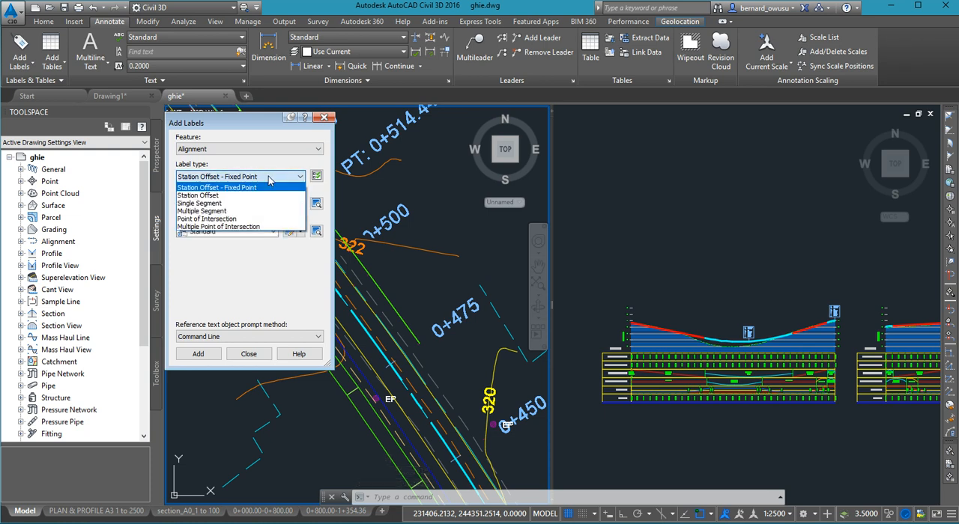
pyautogui.click(250, 227)
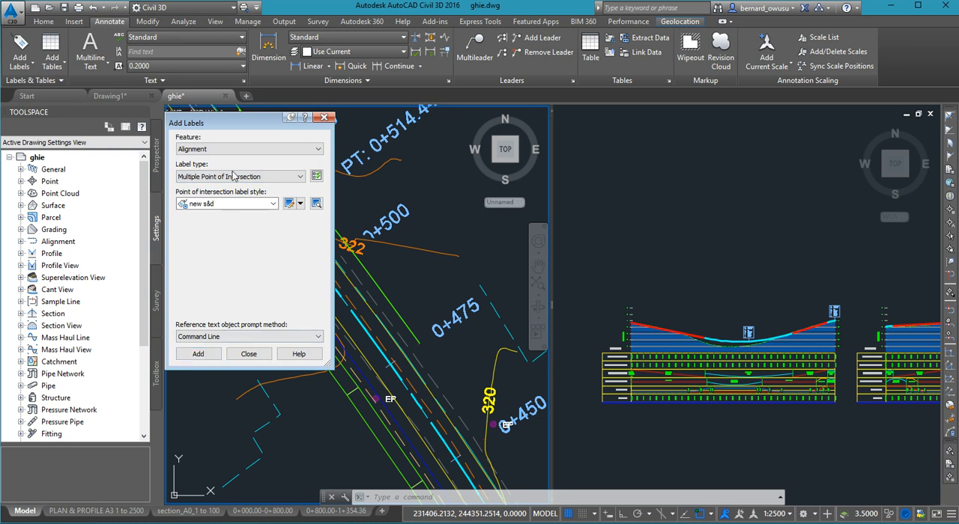
pyautogui.moveTo(232, 125); pyautogui.dragTo(79, 106)
pyautogui.click(44, 334)
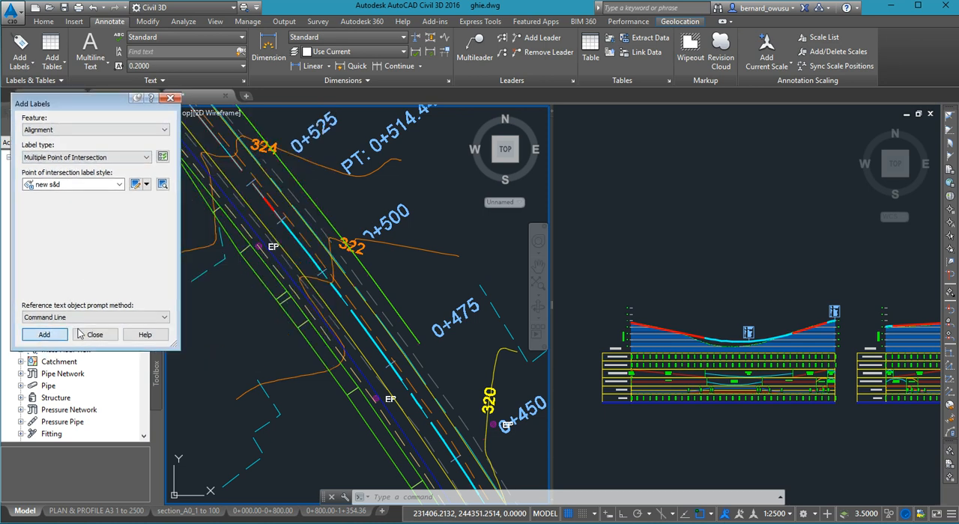
pyautogui.scroll(5, 344, 305)
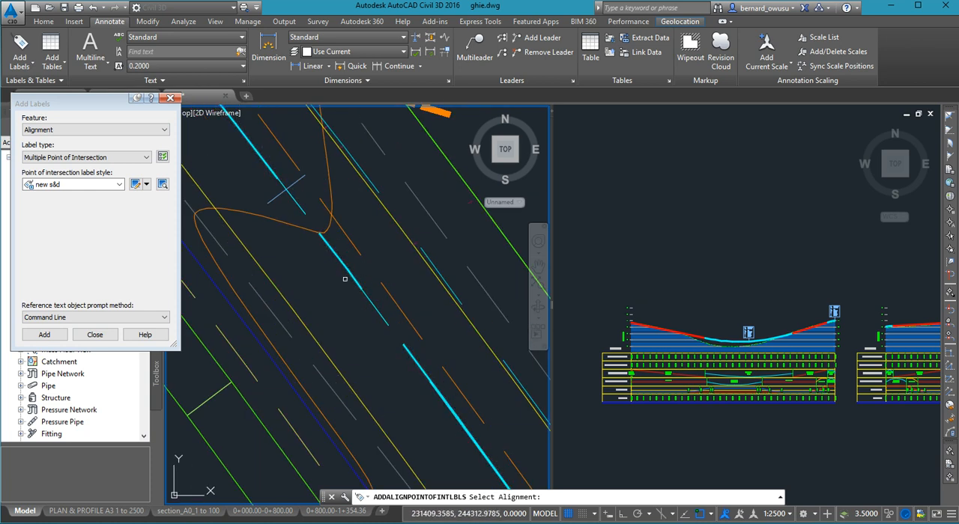
# - Check the new point of intersection labels along the alignment and around the 0+800 matchline, and end the labelling command
pyautogui.scroll(-5, 352, 325)
pyautogui.scroll(-2, 352, 325)
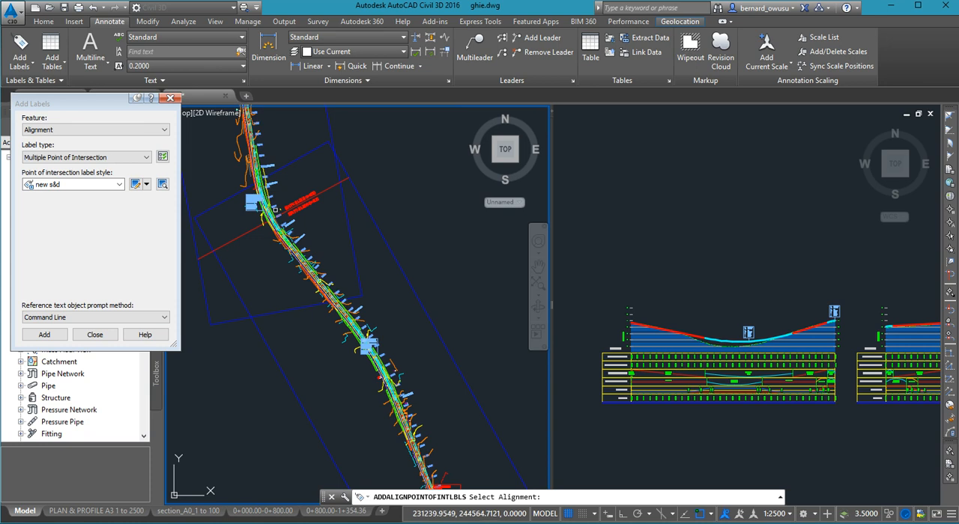
pyautogui.scroll(6, 330, 314)
pyautogui.scroll(-4, 329, 315)
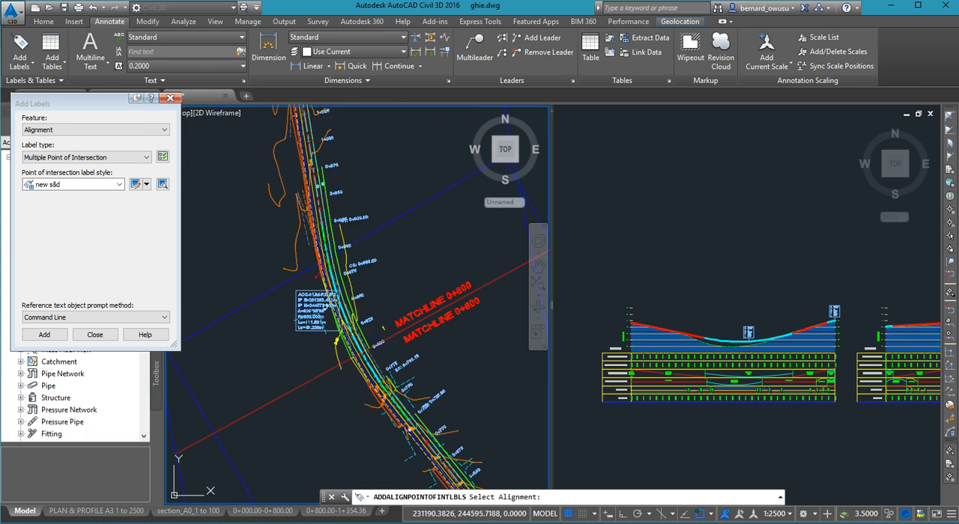
pyautogui.scroll(4, 326, 310)
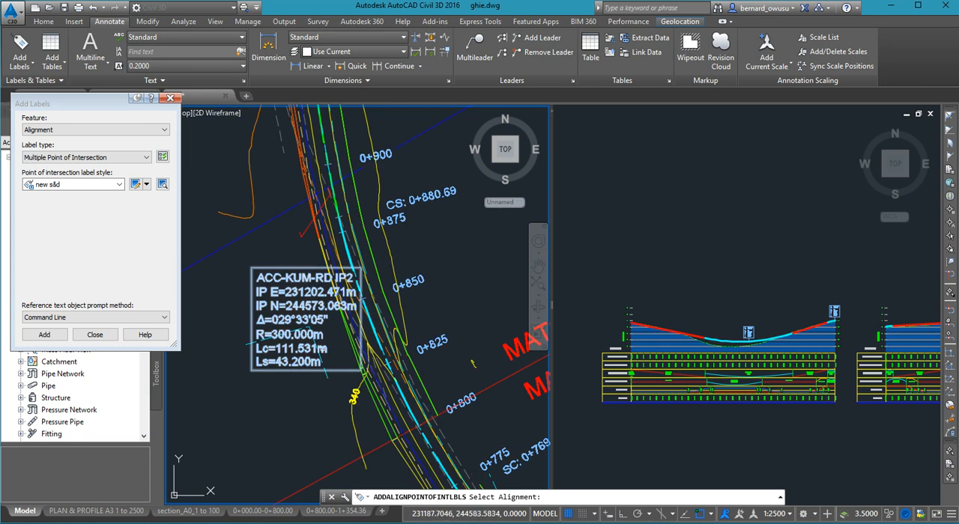
pyautogui.scroll(-4, 336, 360)
pyautogui.scroll(-3, 341, 359)
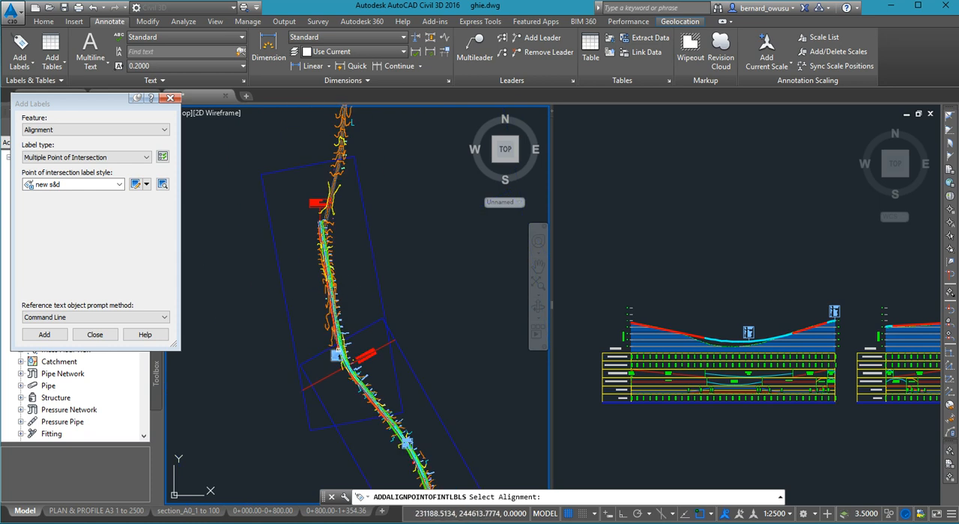
pyautogui.scroll(6, 336, 355)
pyautogui.press('Escape')
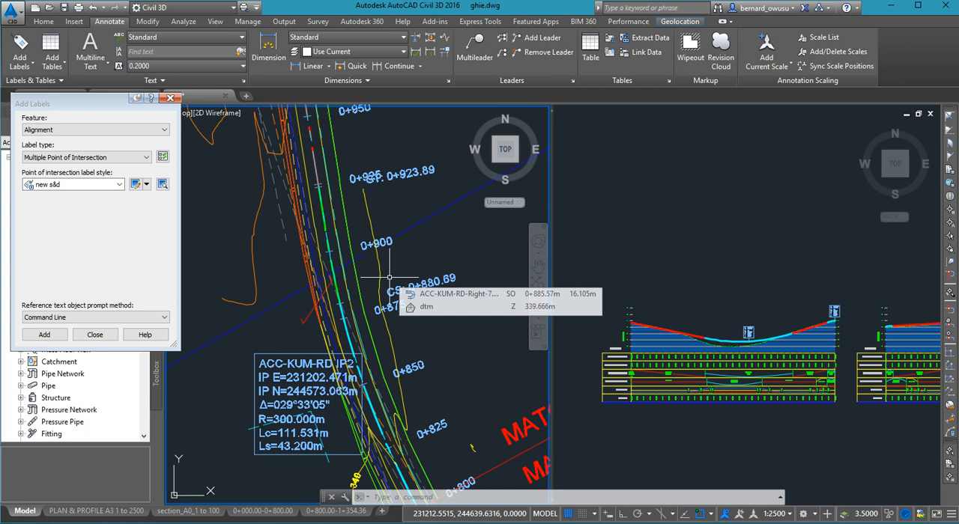
# - Read the curve data in the IP2 label beside the alignment near 0+850
pyautogui.scroll(3, 348, 327)
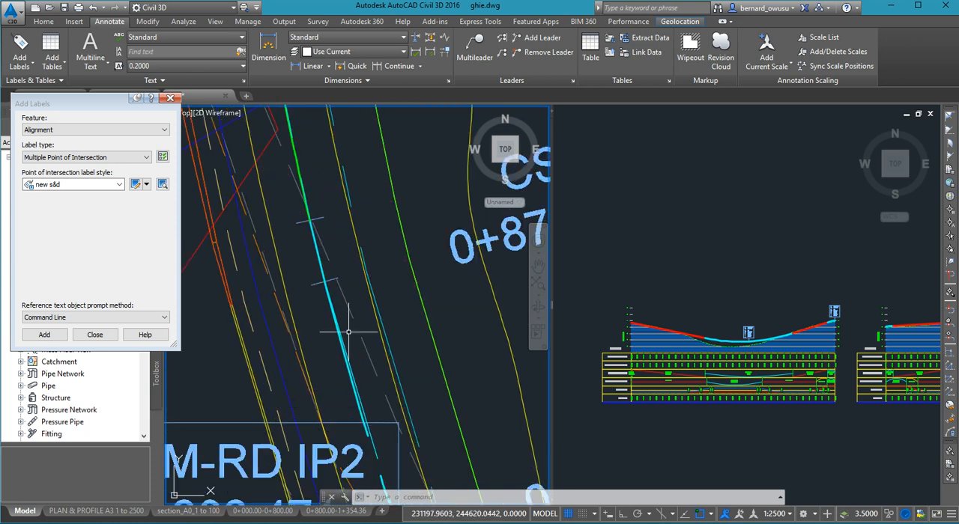
pyautogui.scroll(-5, 352, 333)
pyautogui.moveTo(355, 338); pyautogui.dragTo(325, 282, button='middle')
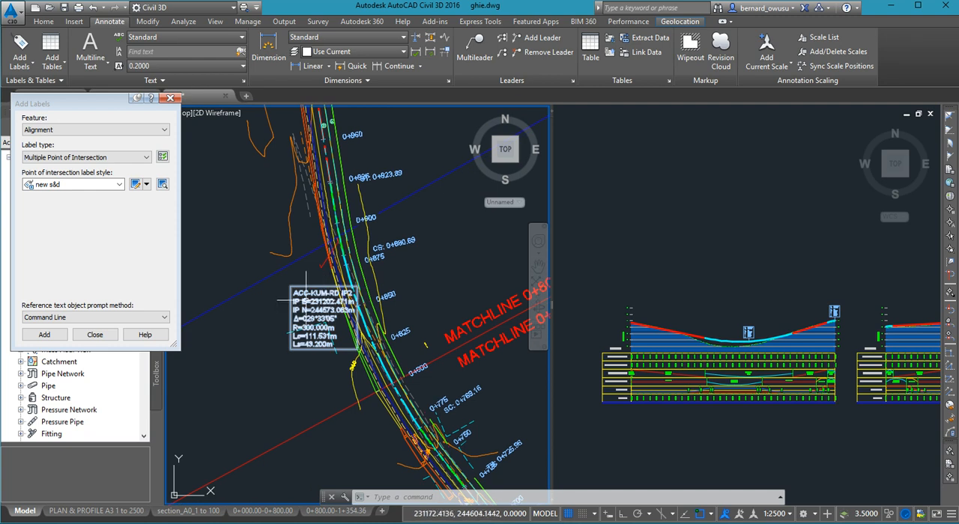
pyautogui.scroll(5, 311, 306)
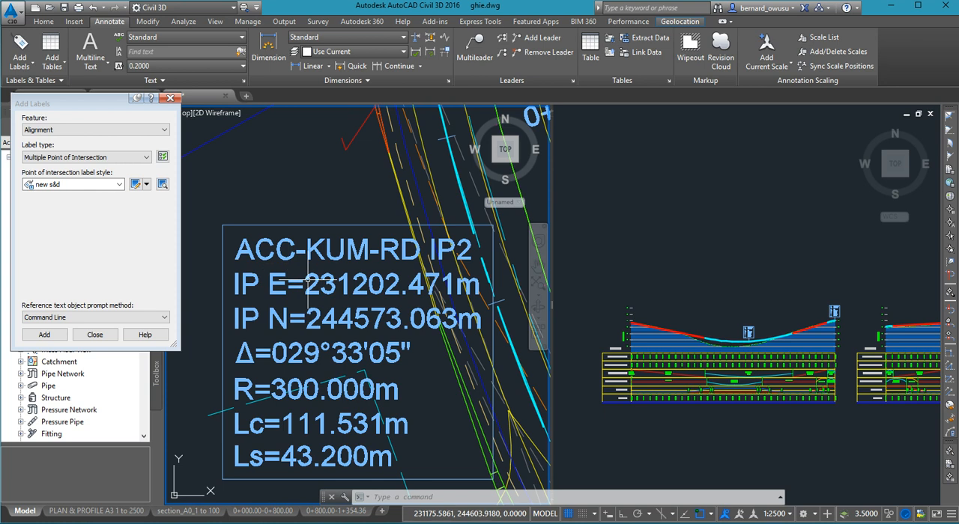
pyautogui.scroll(-4, 307, 279)
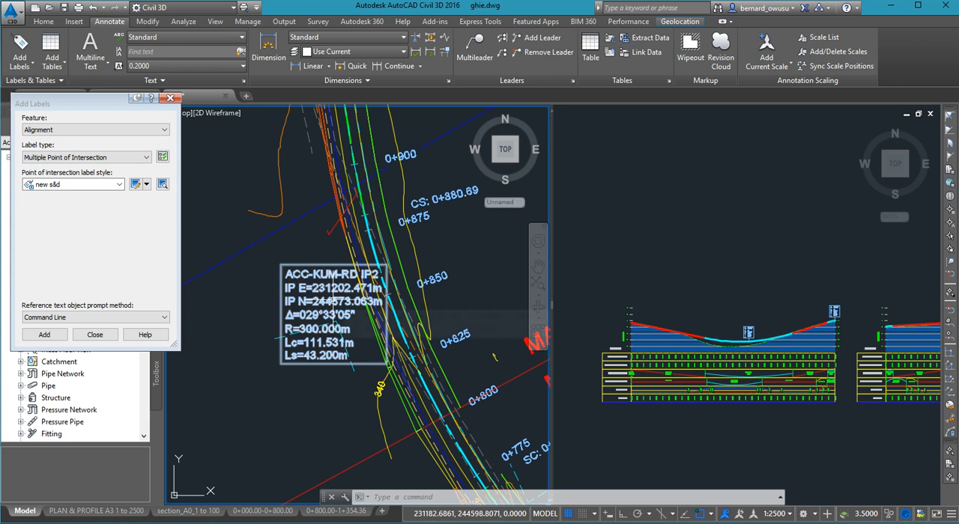
# - Find the IP1 label along the alignment near 0+425 and read its curve data
pyautogui.scroll(-5, 362, 324)
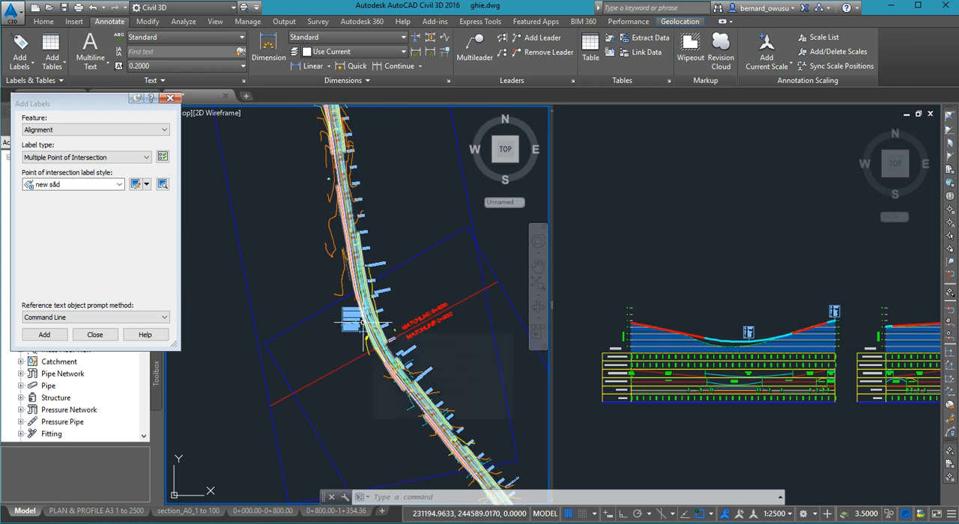
pyautogui.moveTo(362, 327); pyautogui.dragTo(324, 262, button='middle')
pyautogui.moveTo(449, 436); pyautogui.dragTo(404, 370, button='middle')
pyautogui.moveTo(447, 412); pyautogui.dragTo(337, 285, button='middle')
pyautogui.moveTo(392, 424); pyautogui.dragTo(342, 263, button='middle')
pyautogui.scroll(5, 346, 262)
pyautogui.scroll(5, 335, 307)
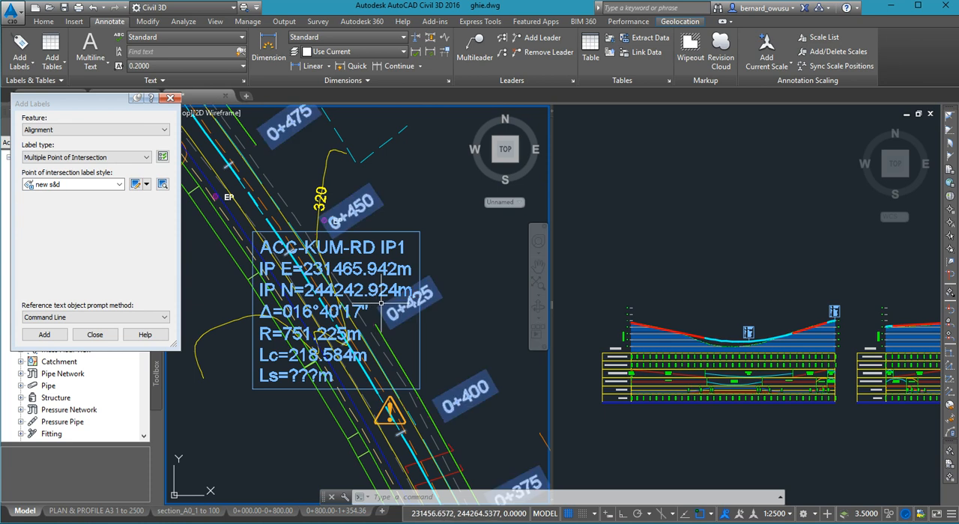
pyautogui.click(405, 271)
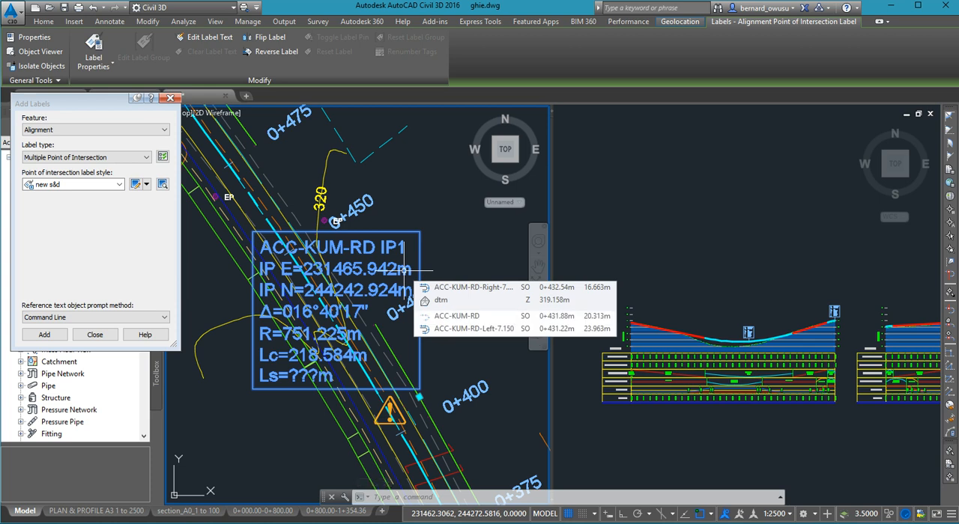
pyautogui.press('Escape')
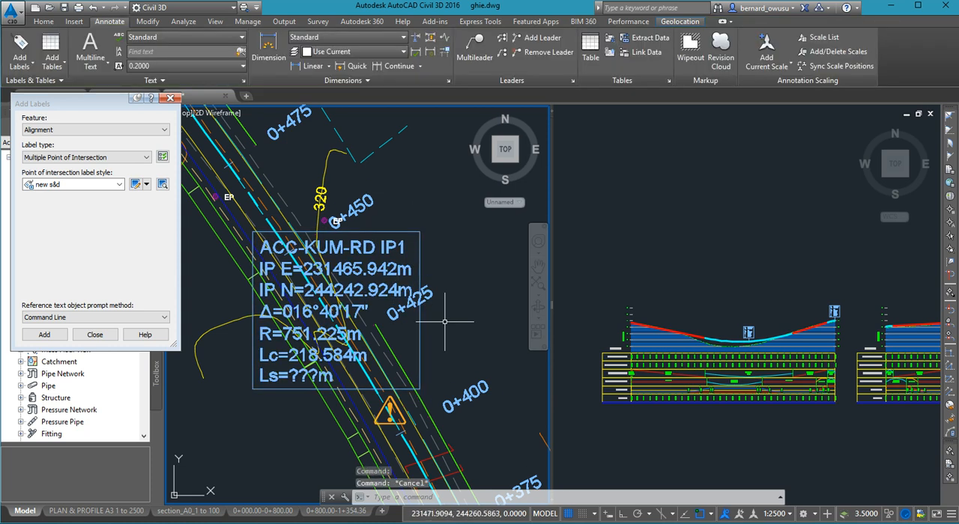
# - Open the 0+000.00-0+800.00 layout and examine how the IP1 label sits over the road in the plan view
pyautogui.click(270, 513)
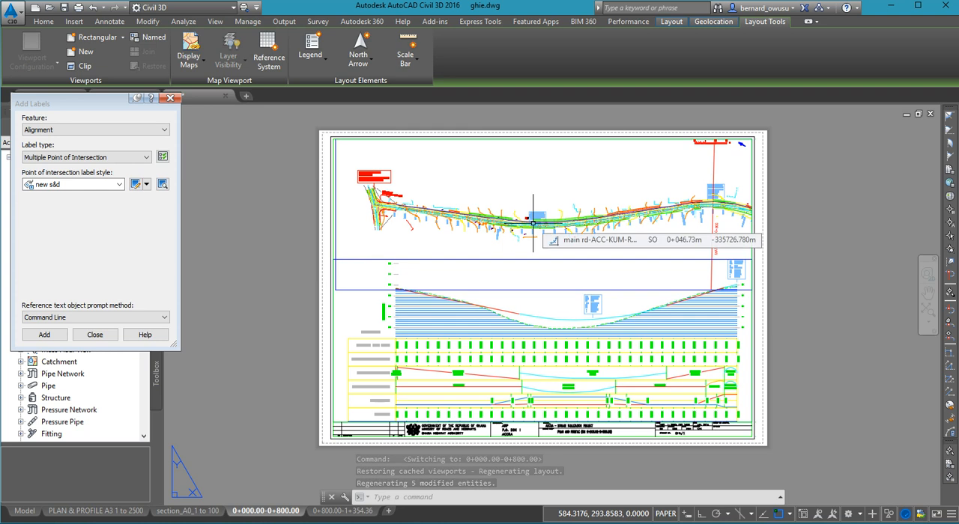
pyautogui.scroll(5, 533, 223)
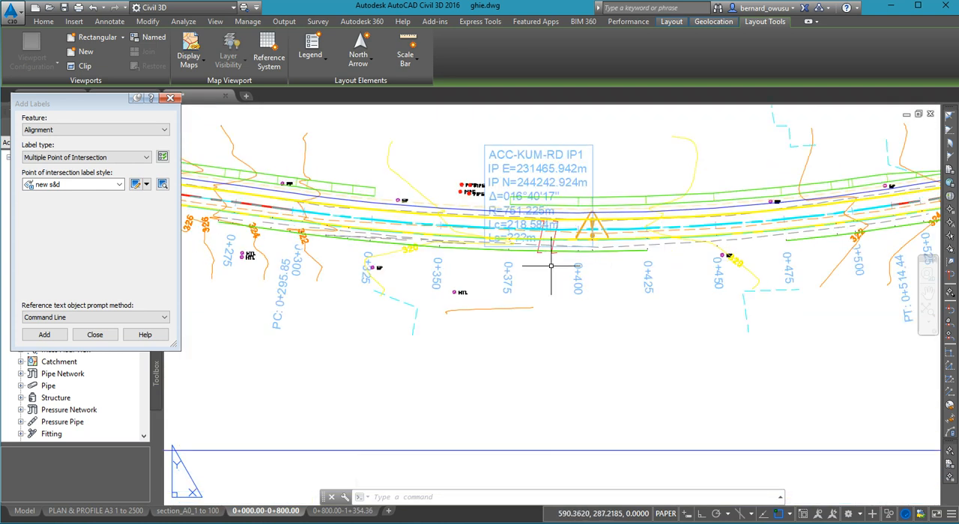
pyautogui.scroll(-5, 553, 277)
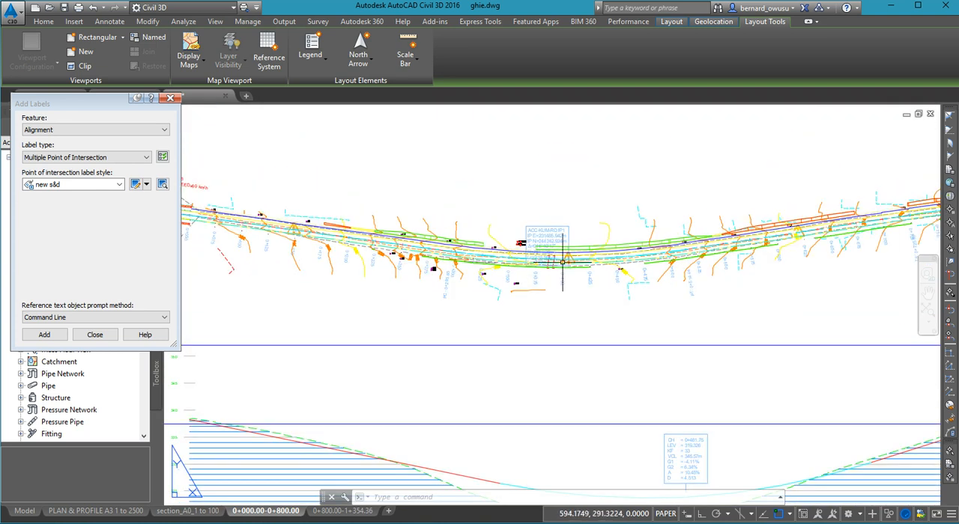
pyautogui.scroll(-5, 565, 244)
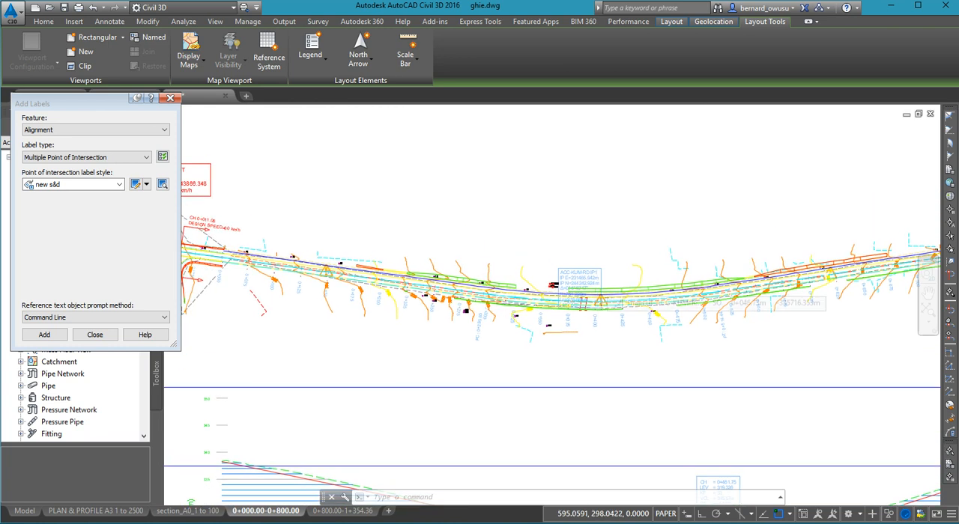
pyautogui.scroll(6, 597, 287)
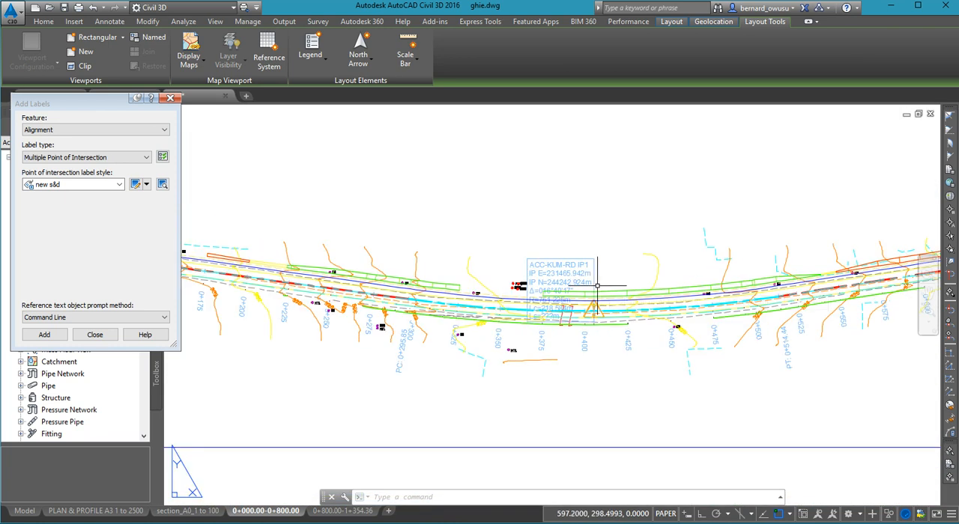
pyautogui.scroll(4, 598, 285)
pyautogui.scroll(-4, 597, 285)
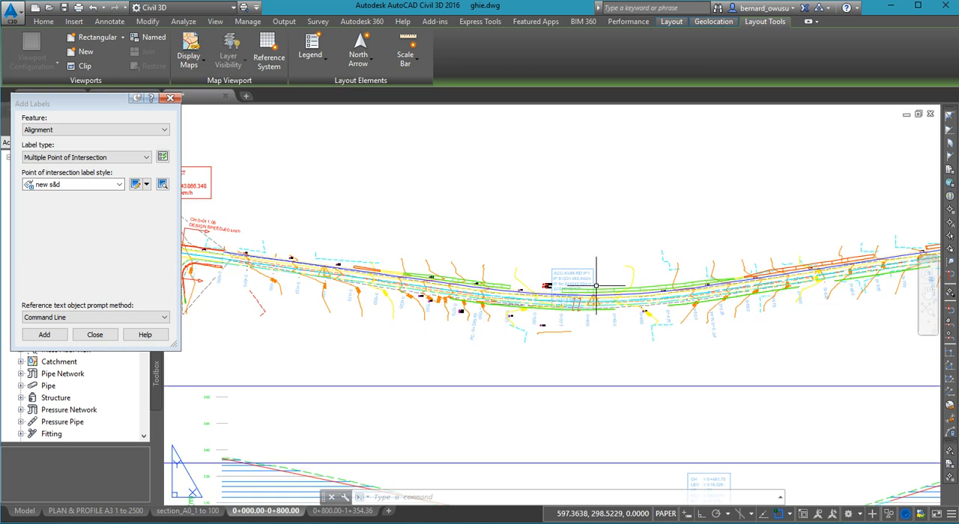
pyautogui.scroll(4, 597, 285)
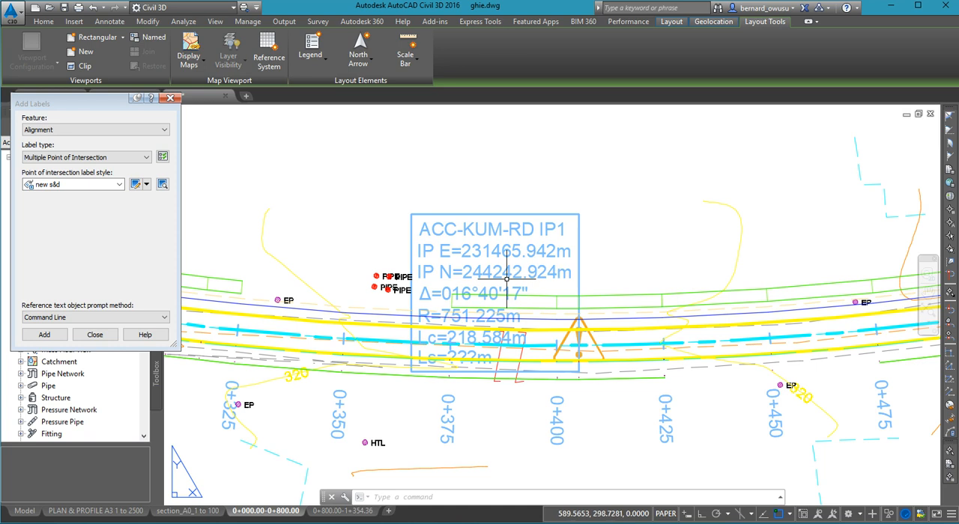
pyautogui.scroll(-4, 506, 279)
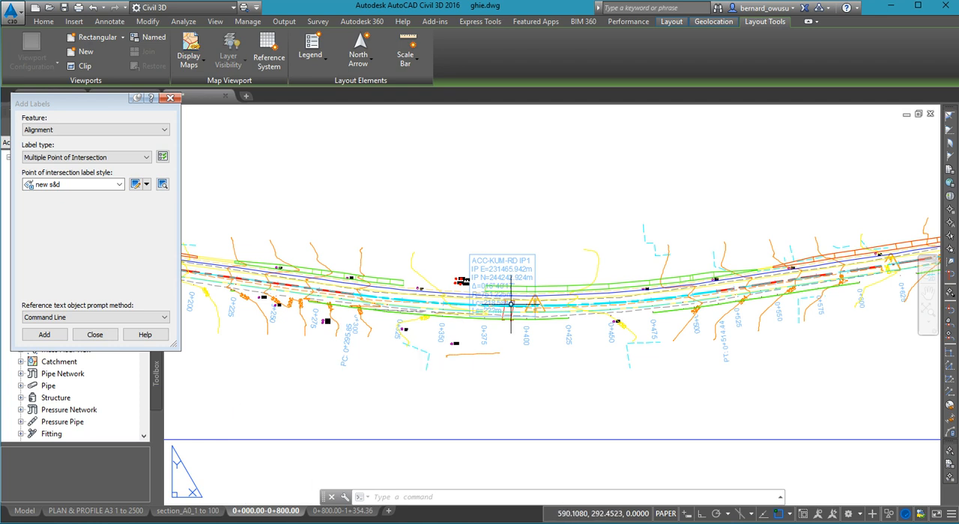
pyautogui.scroll(-7, 539, 298)
pyautogui.moveTo(539, 298); pyautogui.dragTo(544, 252, button='middle')
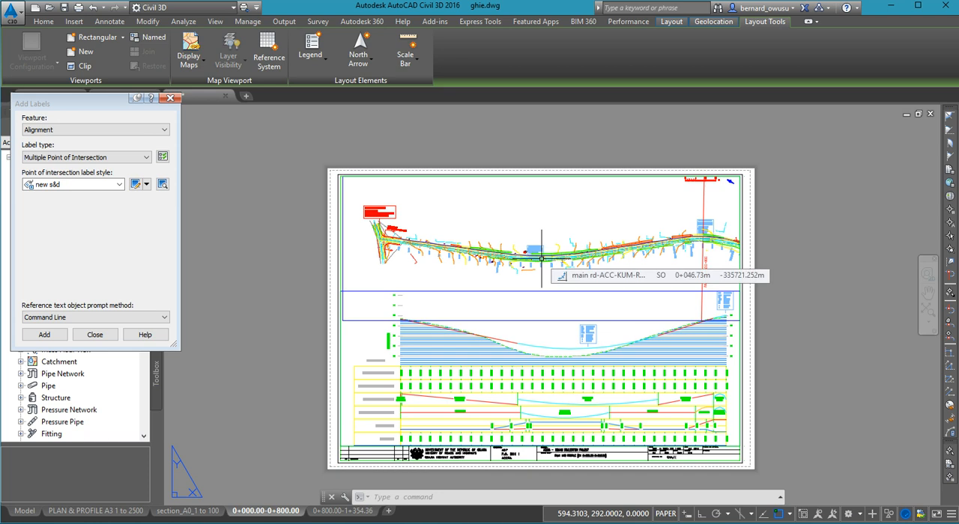
pyautogui.scroll(7, 540, 259)
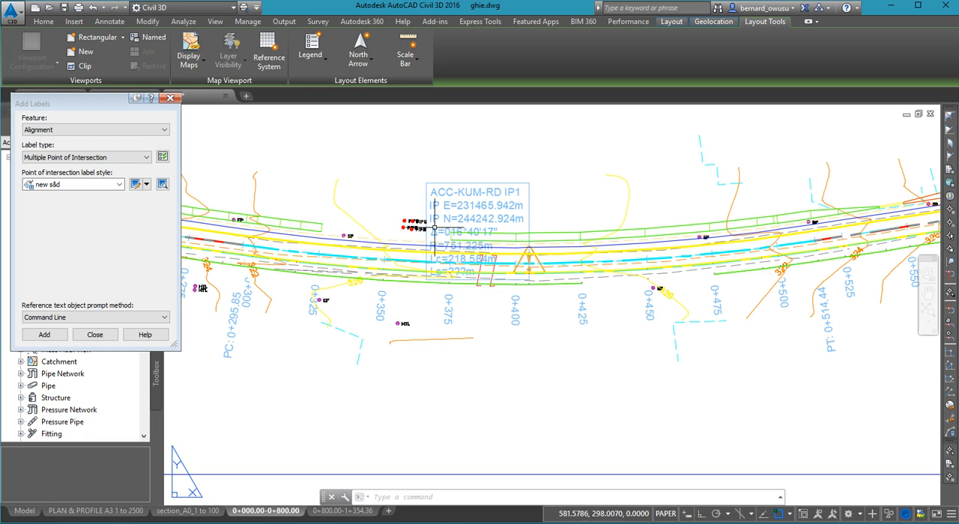
pyautogui.scroll(-2, 460, 253)
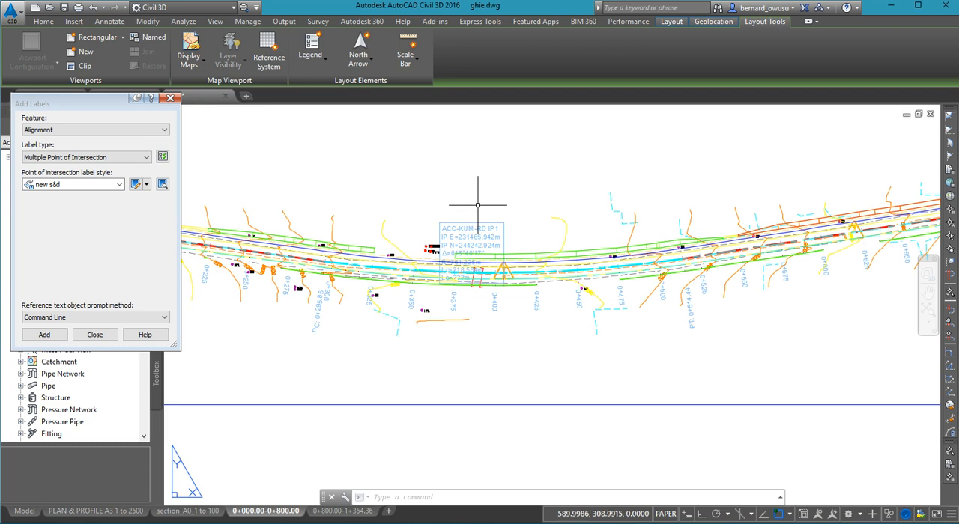
# - Activate the plan viewport and move the ACC-KUM-RD IP1 label off the road into the clear space above the curve near 0+400
pyautogui.scroll(-5, 483, 210)
pyautogui.moveTo(489, 203); pyautogui.dragTo(503, 267, button='middle')
pyautogui.scroll(2, 503, 267)
pyautogui.scroll(-2, 502, 268)
pyautogui.doubleClick(513, 254)
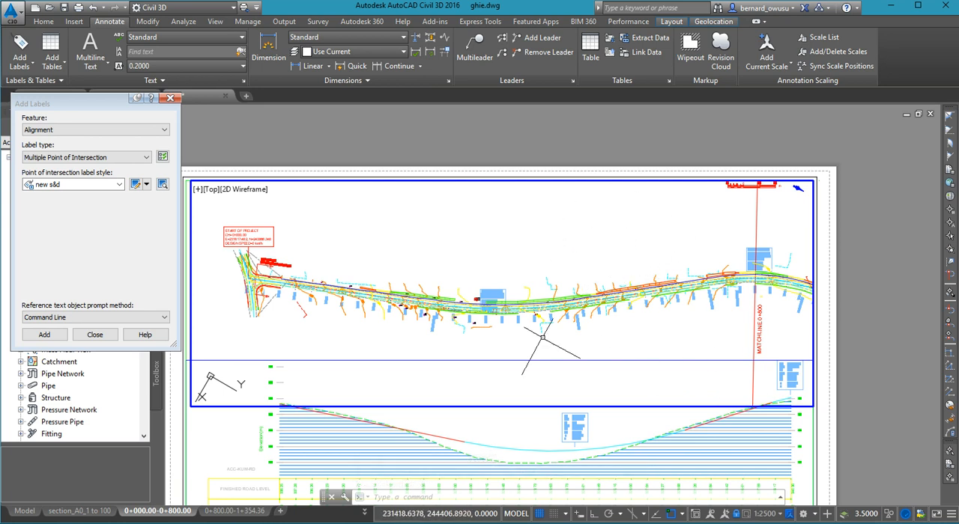
pyautogui.scroll(5, 492, 289)
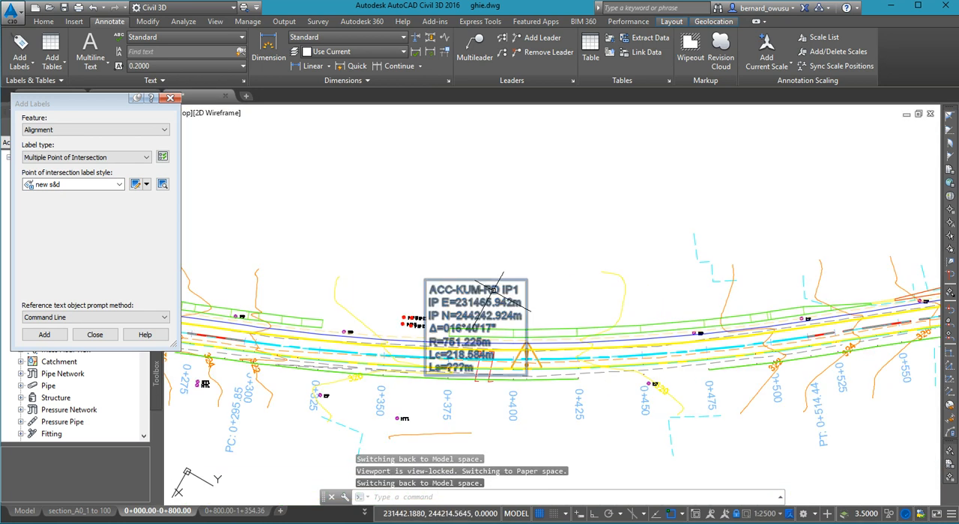
pyautogui.click(492, 289)
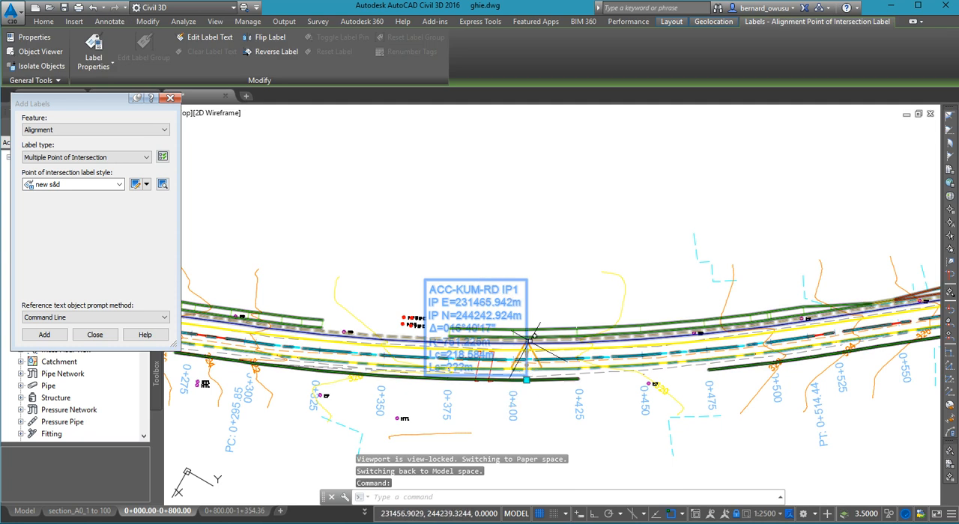
pyautogui.click(526, 380)
pyautogui.click(557, 274)
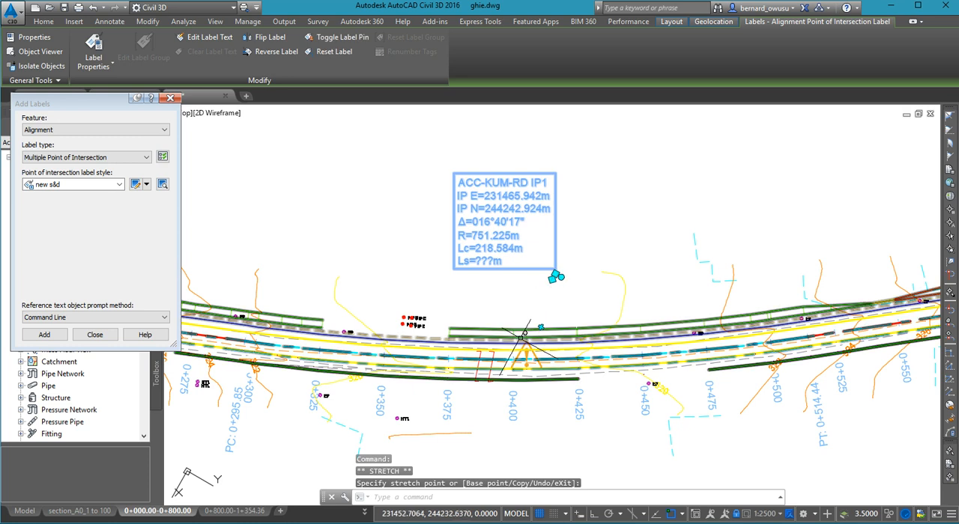
pyautogui.press('Escape')
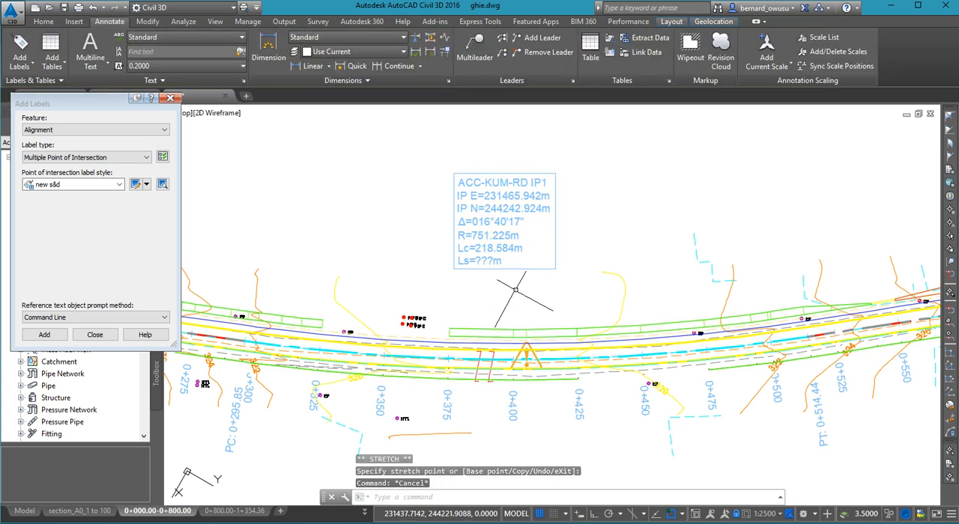
# - Return from the plan viewport to paper space and check the relocated IP1 label on the sheet
pyautogui.scroll(-6, 536, 285)
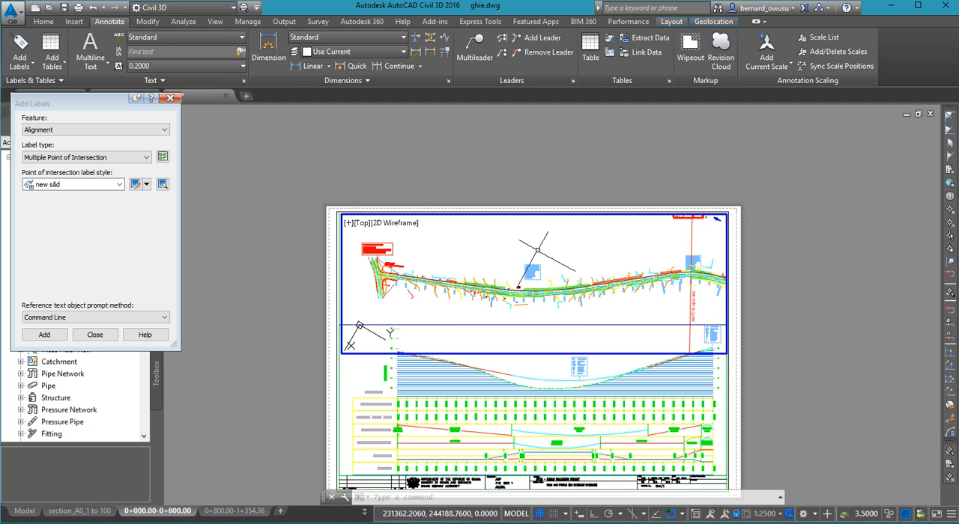
pyautogui.scroll(2, 532, 286)
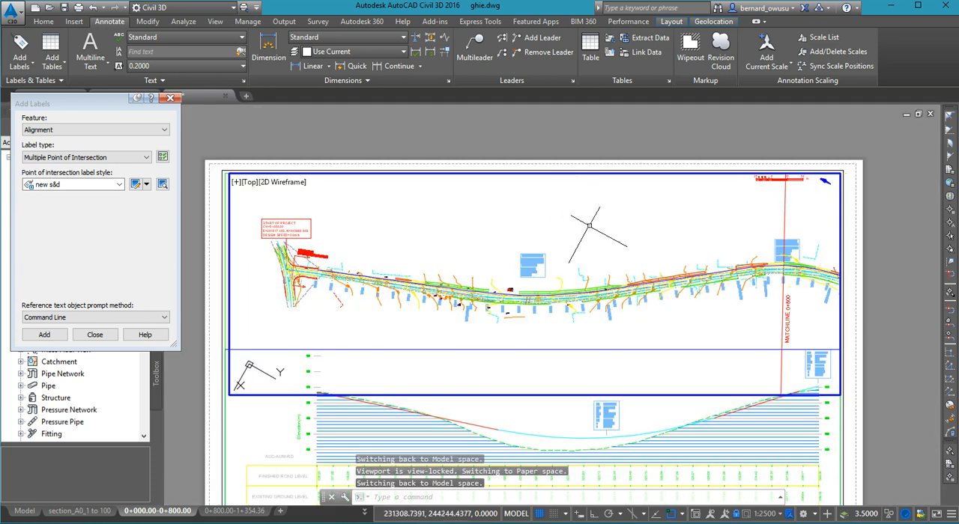
pyautogui.scroll(-2, 590, 237)
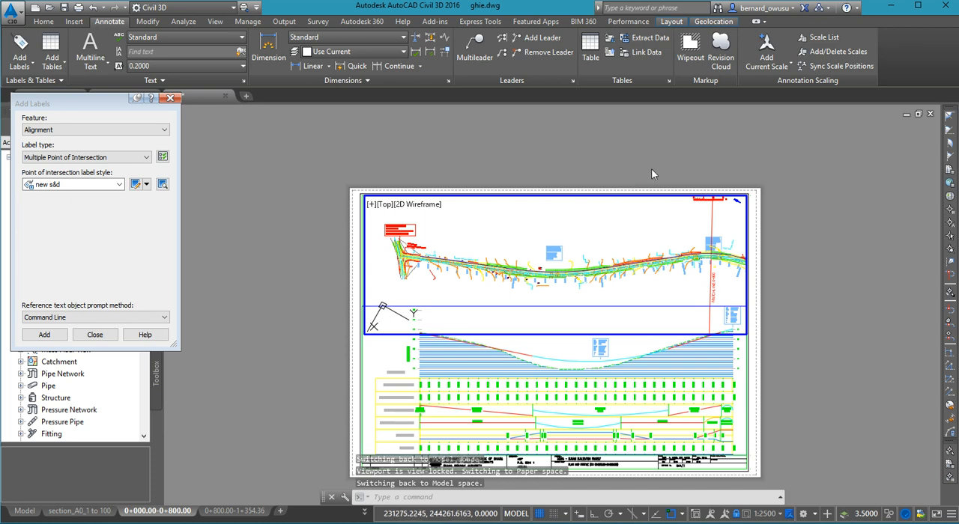
pyautogui.doubleClick(651, 169)
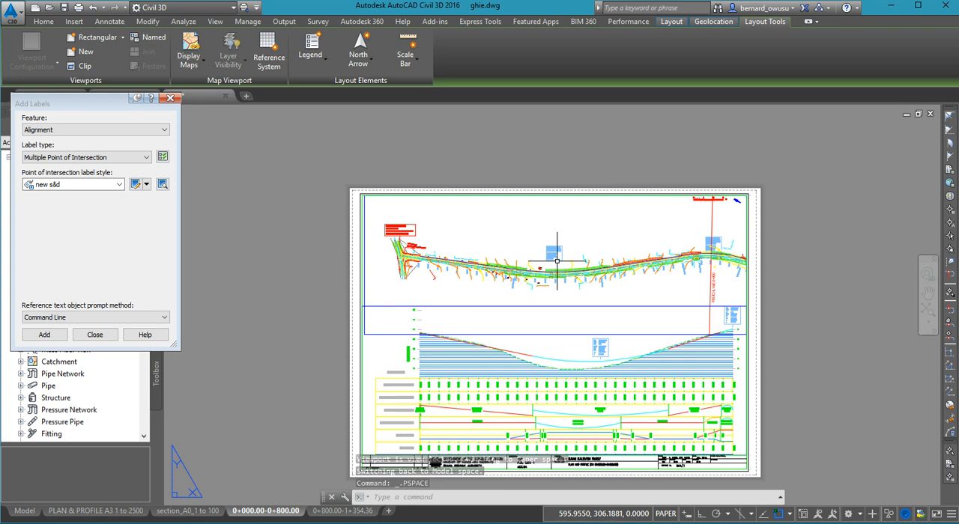
pyautogui.scroll(4, 557, 262)
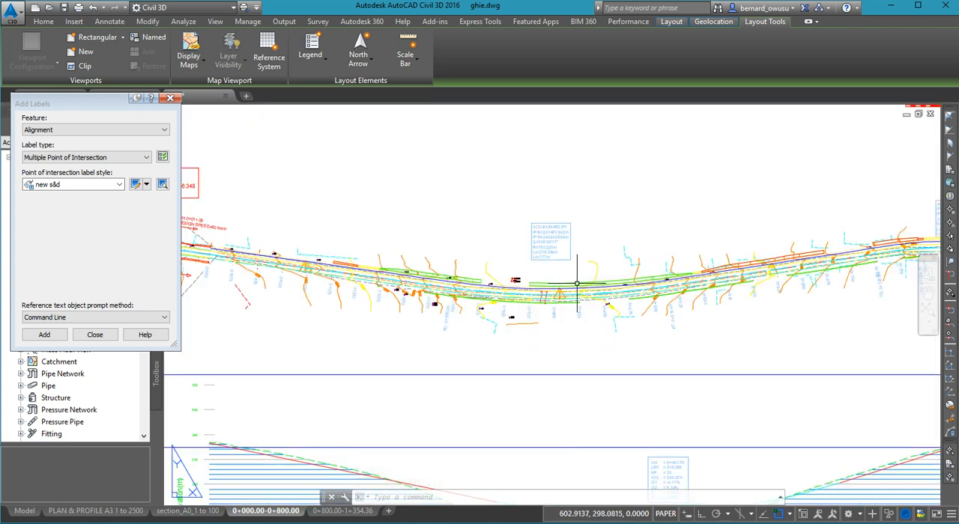
pyautogui.scroll(-4, 584, 284)
pyautogui.moveTo(584, 284); pyautogui.dragTo(594, 236, button='middle')
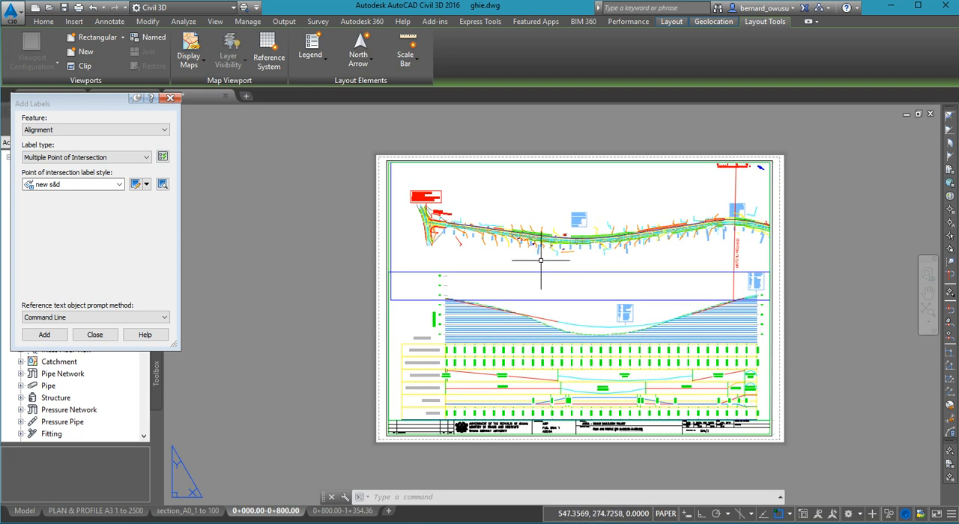
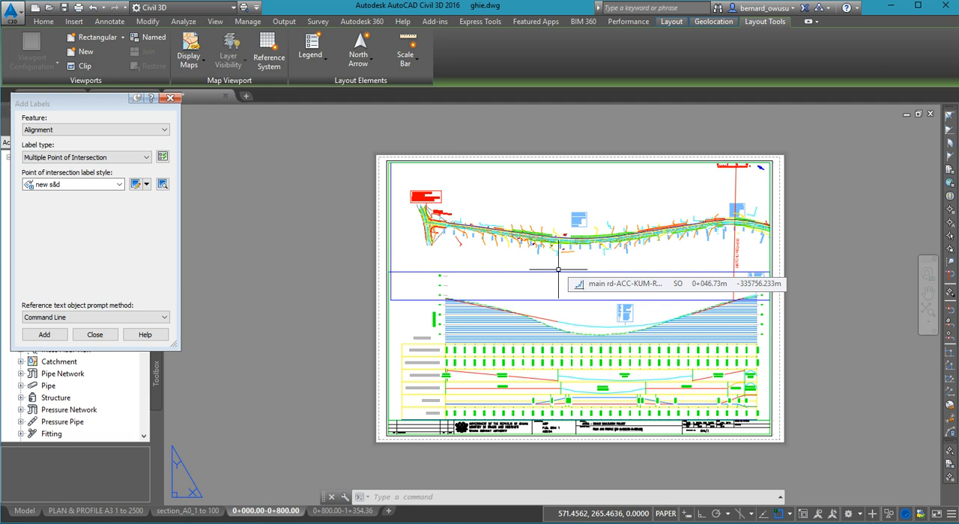
# - Close the Add Labels dialog and return from the 0+000.00-0+800.00 layout to model space
pyautogui.moveTo(569, 211); pyautogui.dragTo(597, 199, button='middle')
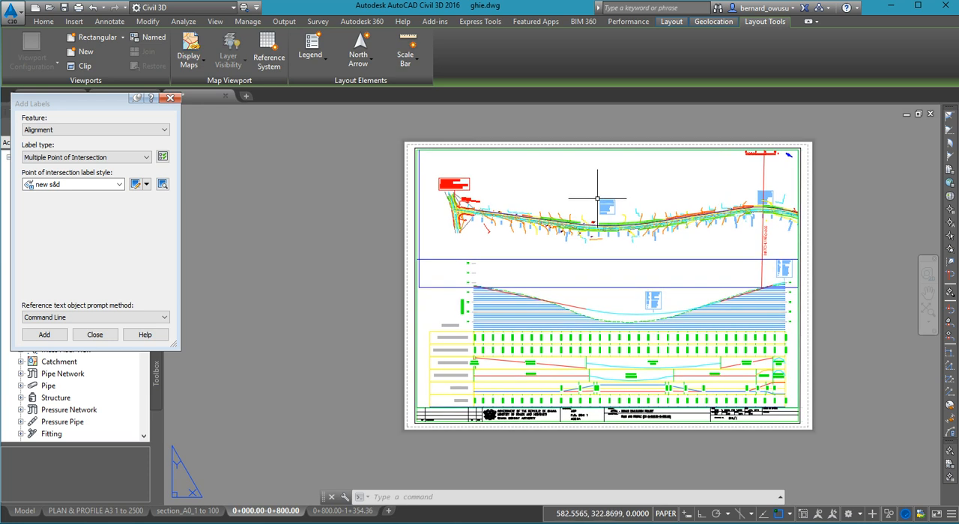
pyautogui.click(171, 98)
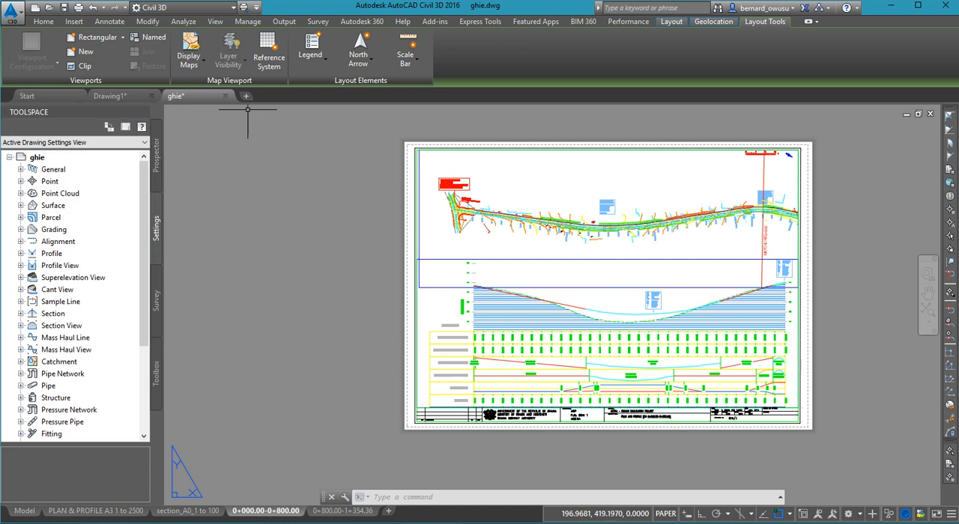
pyautogui.click(25, 511)
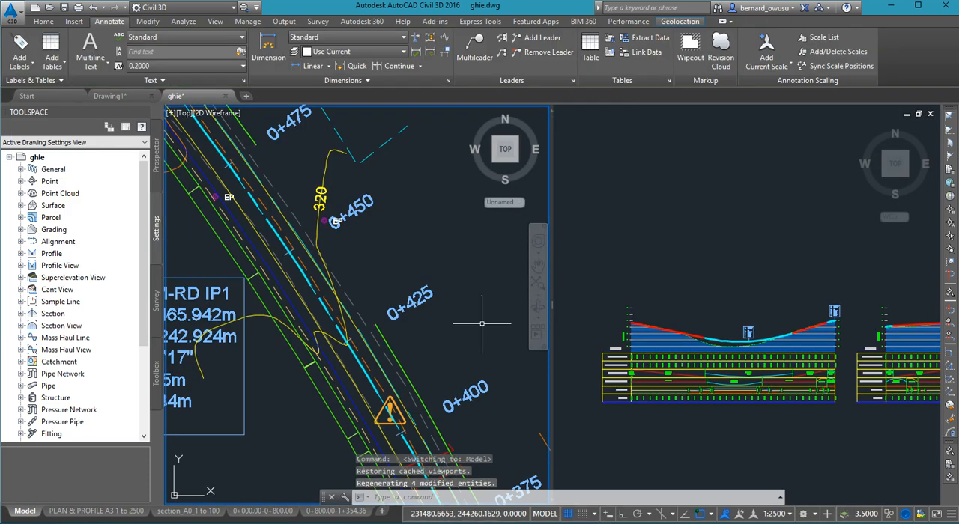
pyautogui.scroll(-8, 422, 285)
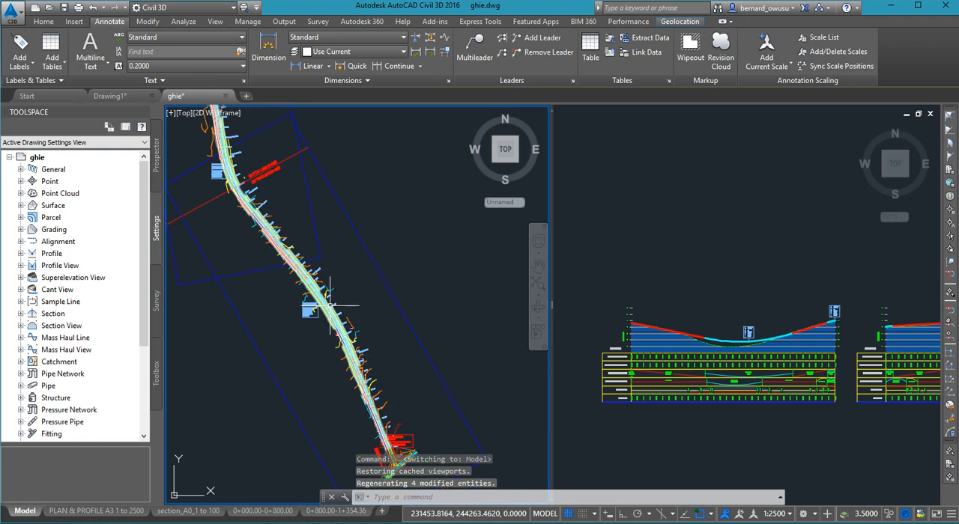
pyautogui.scroll(-7, 368, 319)
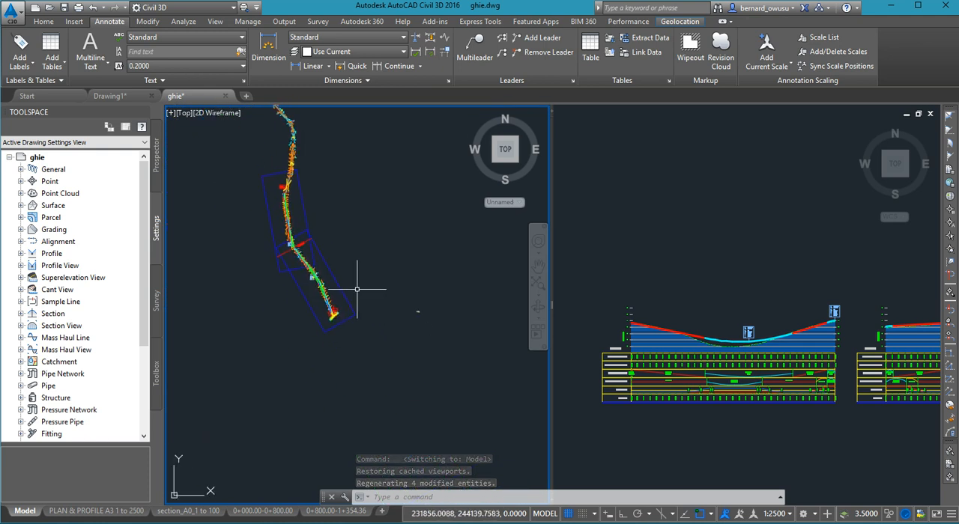
pyautogui.scroll(-5, 367, 293)
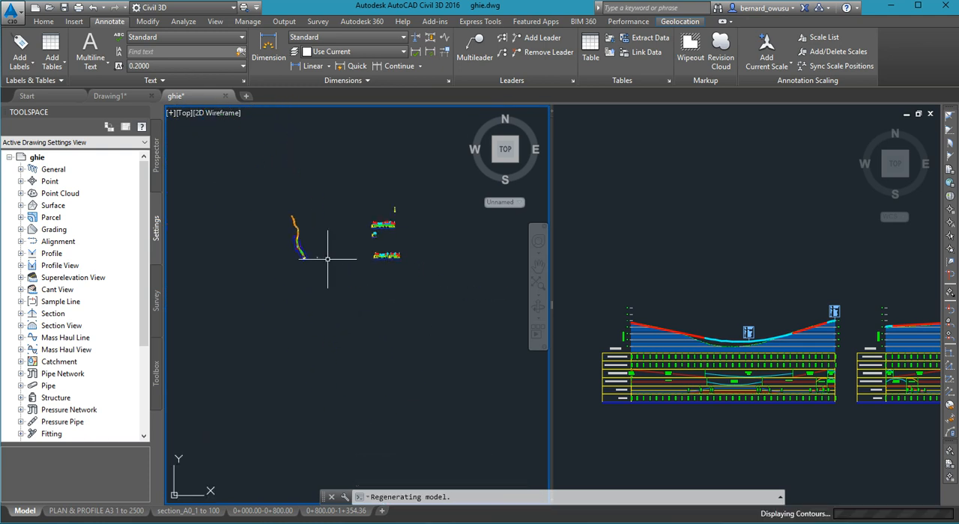
pyautogui.moveTo(389, 297)
pyautogui.mouseDown(button='middle')
pyautogui.moveTo(323, 254)
pyautogui.moveTo(345, 246)
pyautogui.moveTo(339, 237)
pyautogui.mouseUp(button='middle')
pyautogui.scroll(2, 322, 255)
pyautogui.scroll(-2, 288, 236)
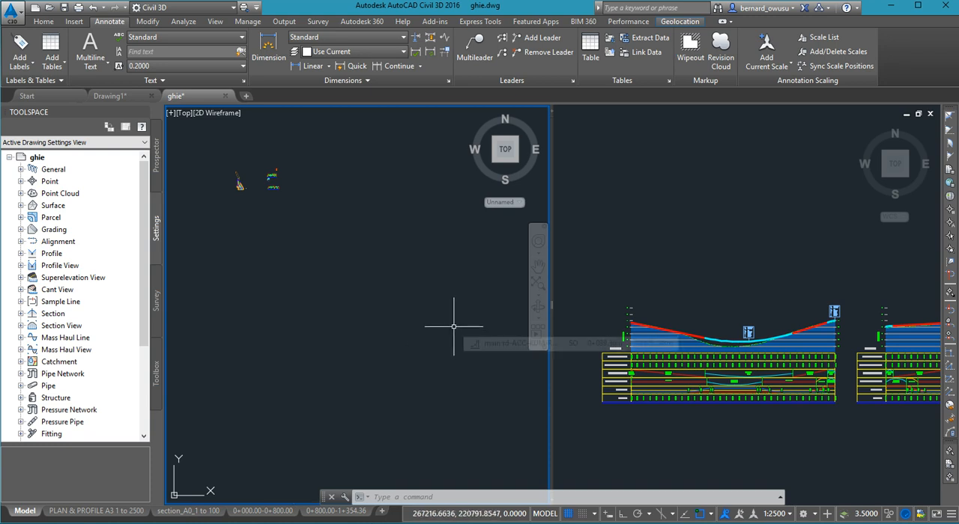
pyautogui.moveTo(361, 251); pyautogui.dragTo(395, 336, button='middle')
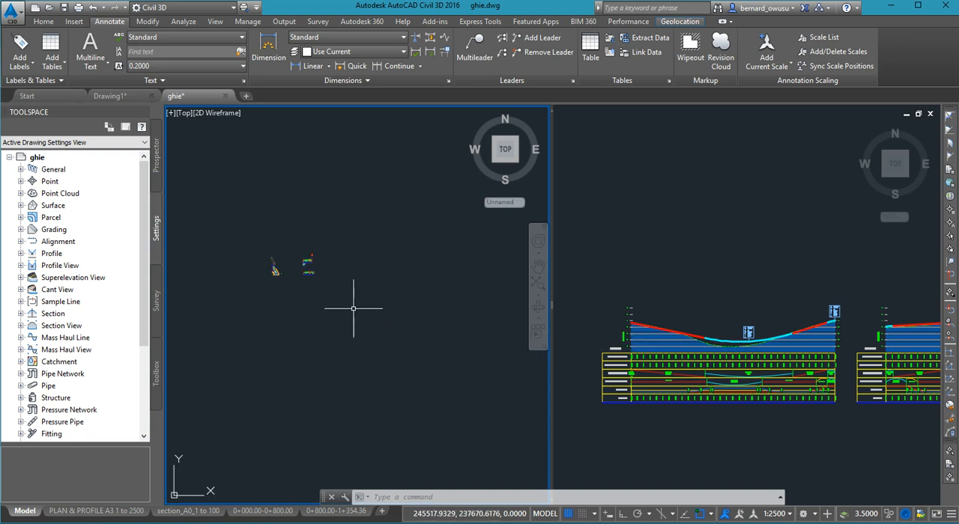
pyautogui.moveTo(329, 294); pyautogui.dragTo(322, 256, button='middle')
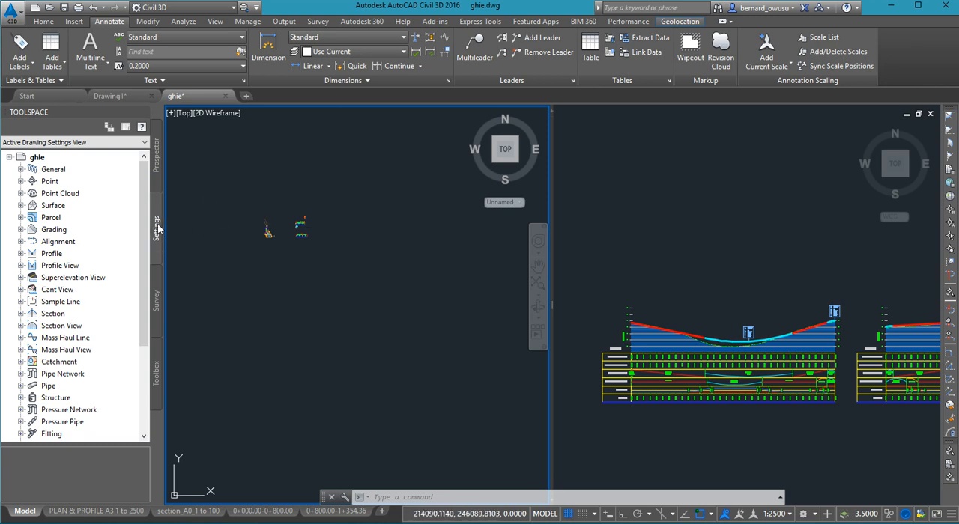
# - Set the drawing scale to 1:100 in the ghie drawing settings
pyautogui.rightClick(48, 162)
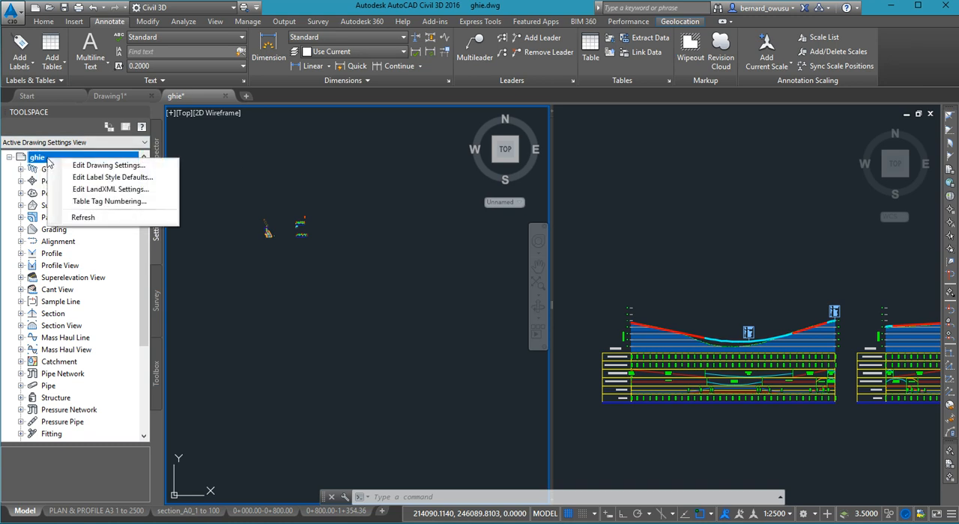
pyautogui.click(97, 165)
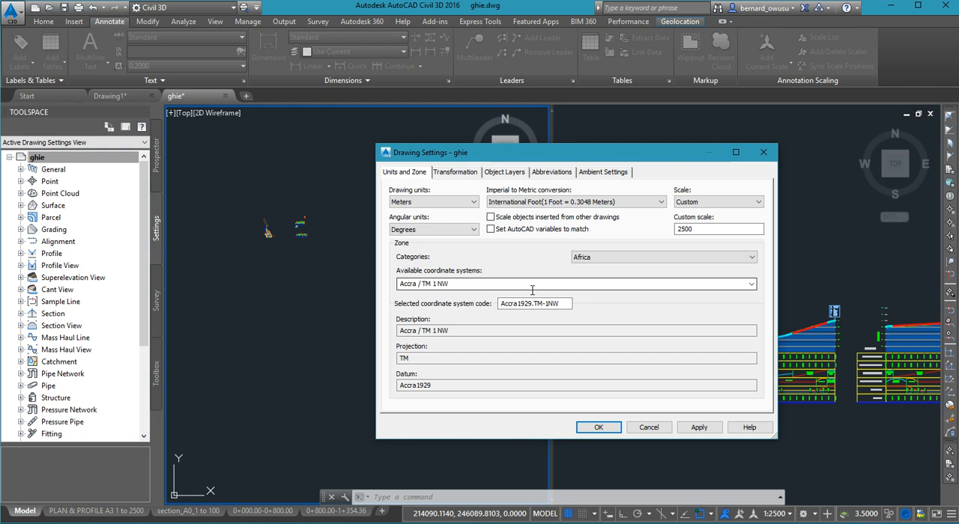
pyautogui.doubleClick(685, 229)
pyautogui.write('1')
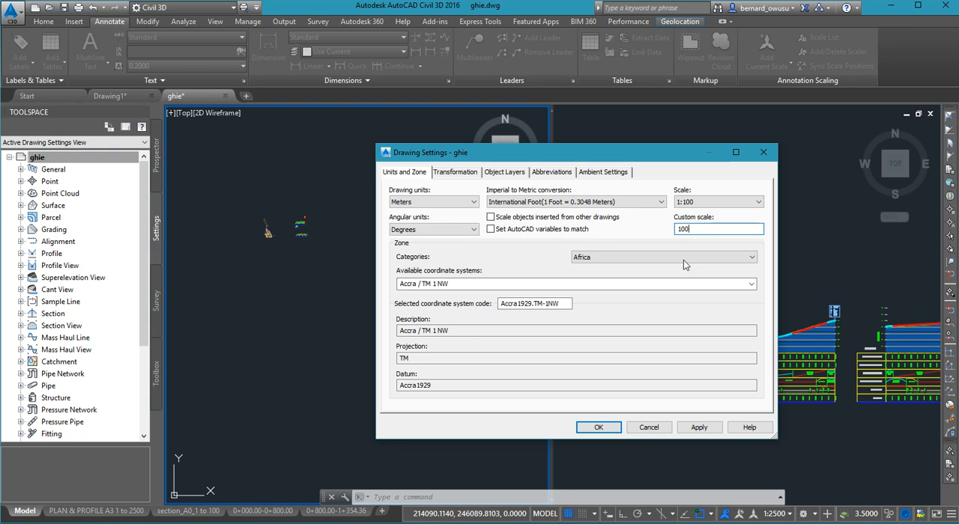
pyautogui.click(614, 429)
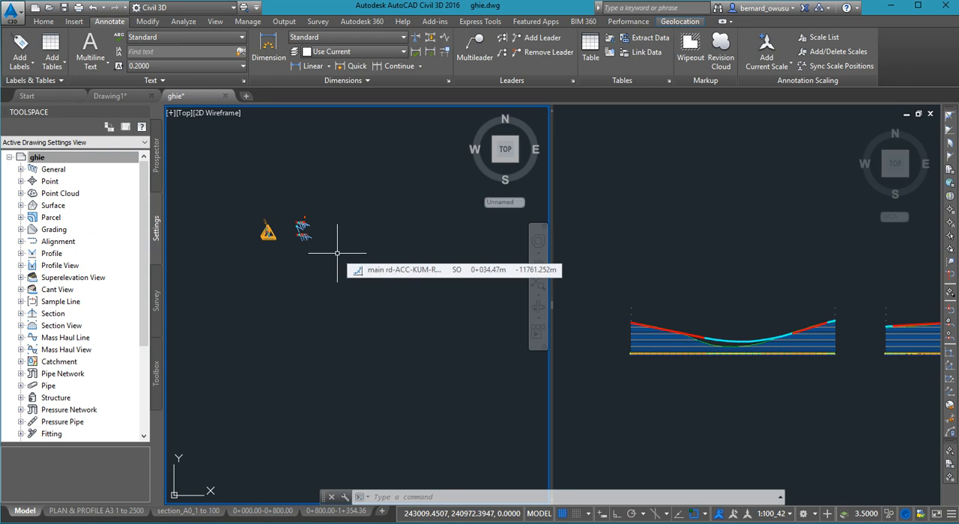
# - Examine the profile view and the plan at the 1:100 drawing scale and look for clear space beside the existing drawing
pyautogui.click(706, 381)
pyautogui.scroll(5, 669, 342)
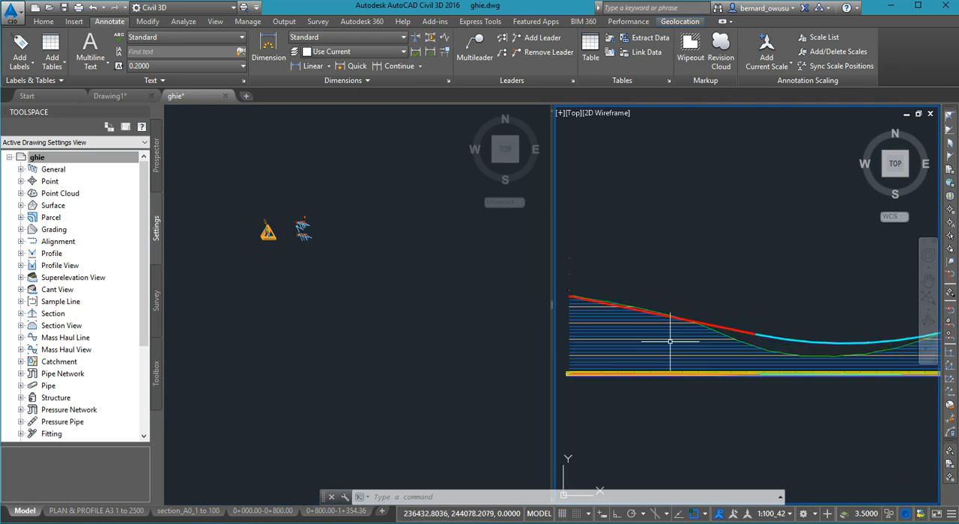
pyautogui.scroll(-4, 669, 342)
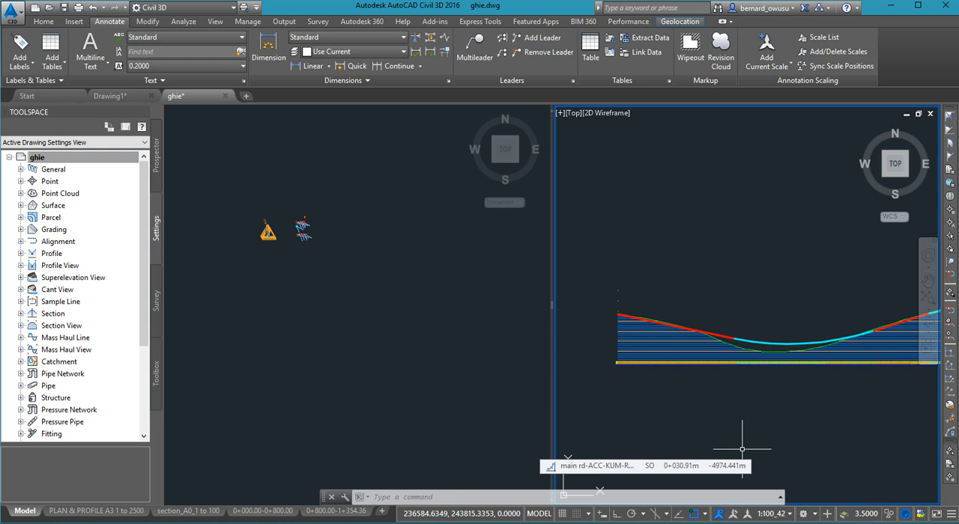
pyautogui.click(453, 362)
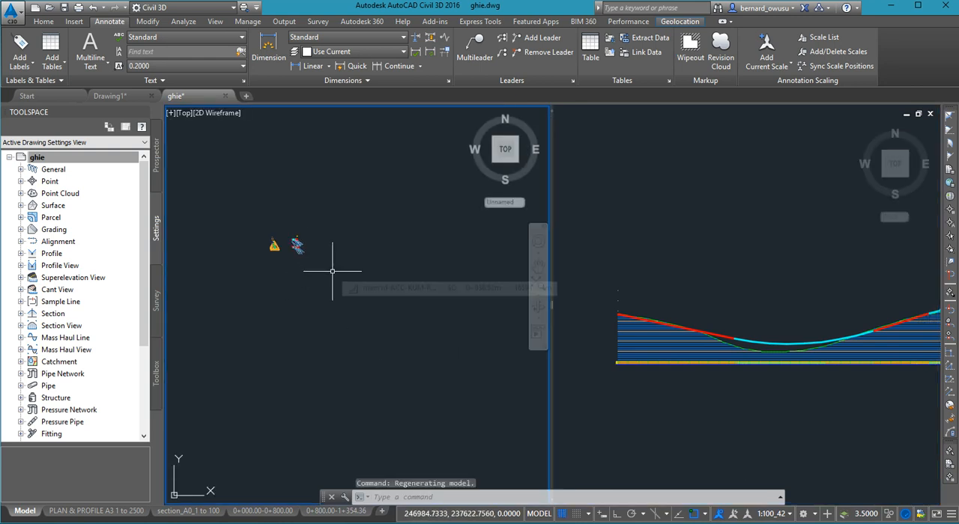
pyautogui.moveTo(339, 274); pyautogui.dragTo(337, 218, button='middle')
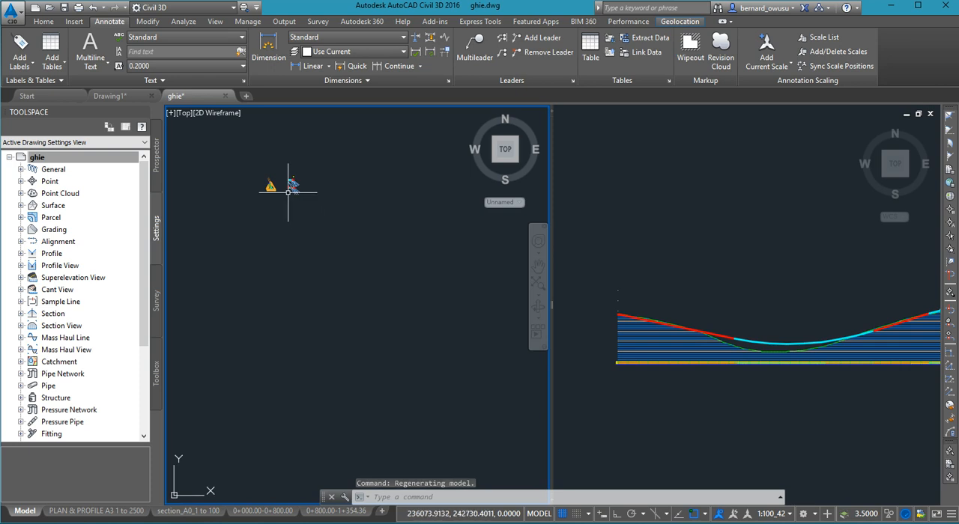
pyautogui.scroll(5, 292, 190)
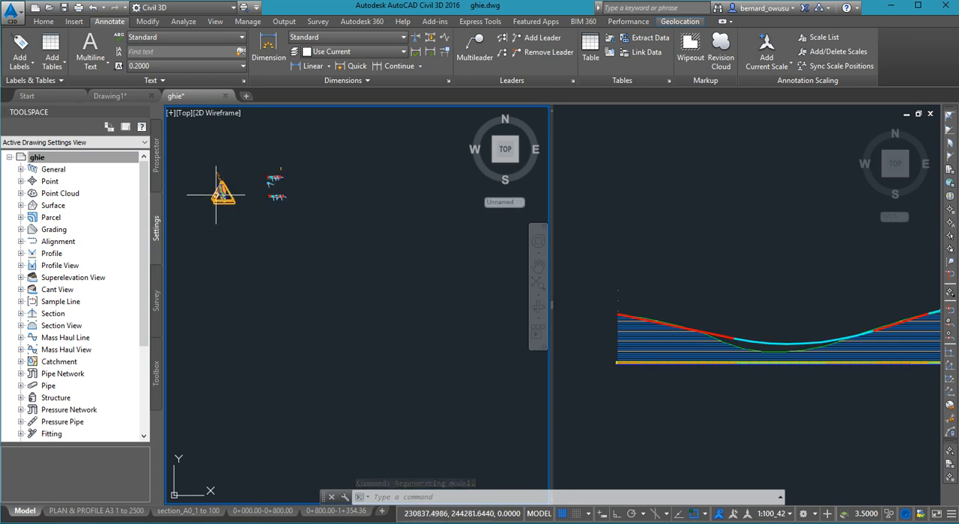
pyautogui.scroll(-7, 217, 194)
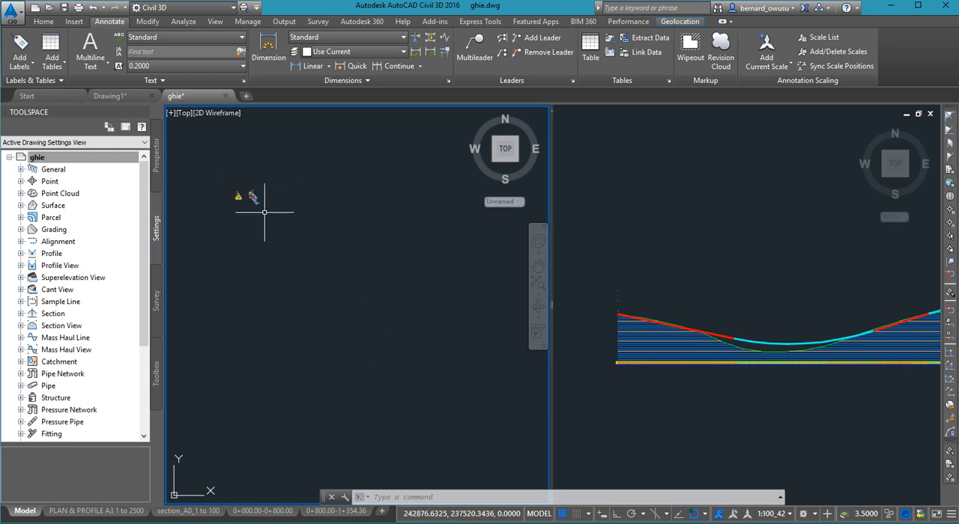
pyautogui.scroll(-2, 276, 212)
pyautogui.moveTo(295, 227)
pyautogui.mouseDown(button='middle')
pyautogui.moveTo(270, 213)
pyautogui.moveTo(265, 190)
pyautogui.mouseUp(button='middle')
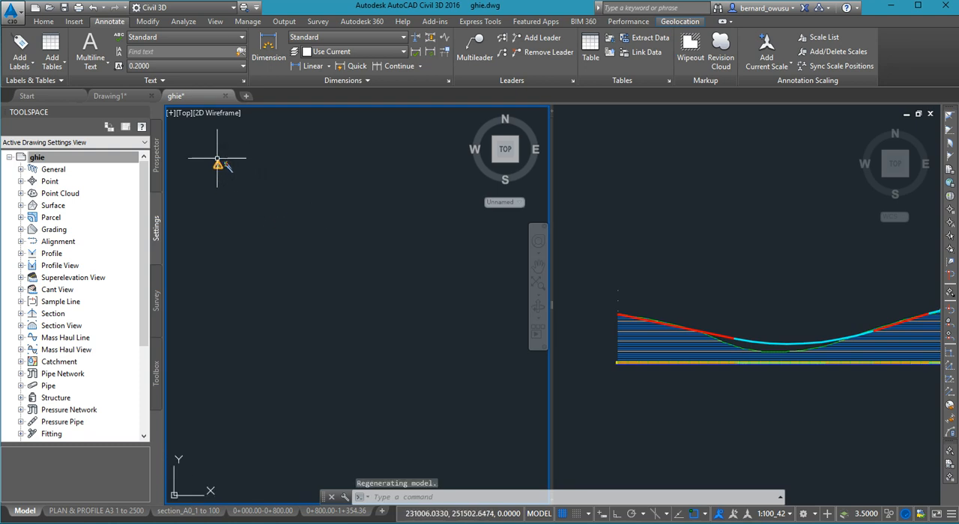
pyautogui.moveTo(234, 178); pyautogui.dragTo(221, 165, button='middle')
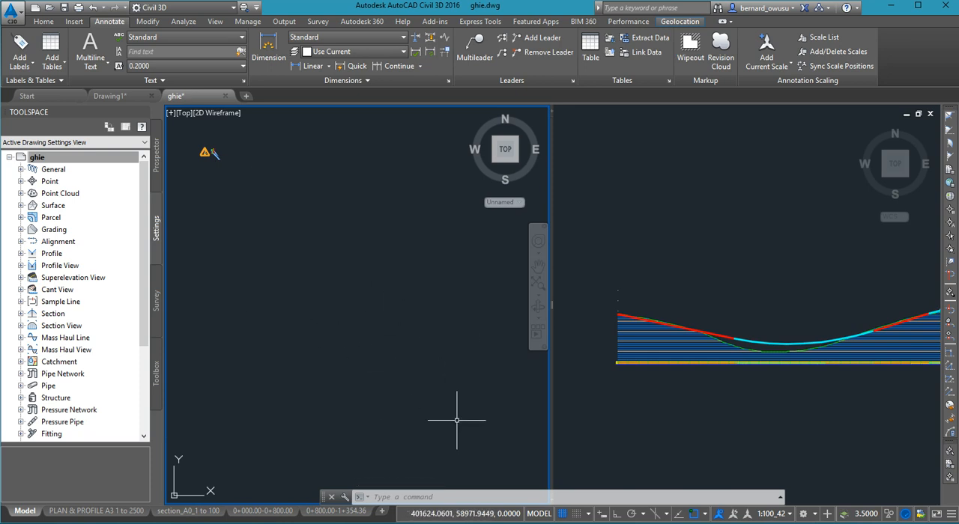
# - Start creating multiple section views for the ACC-KUM-RD alignment and sample line group, keeping the general settings, and proceed to section placement
pyautogui.click(45, 22)
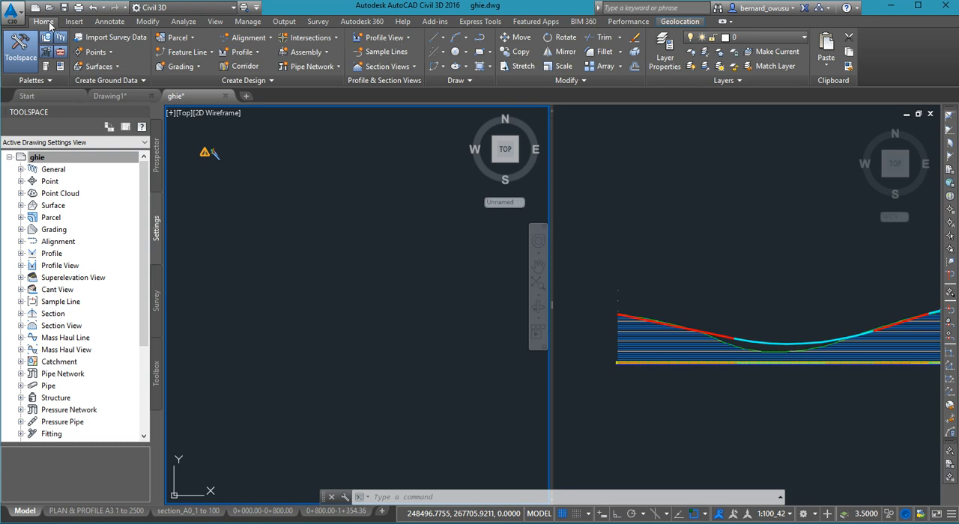
pyautogui.click(414, 68)
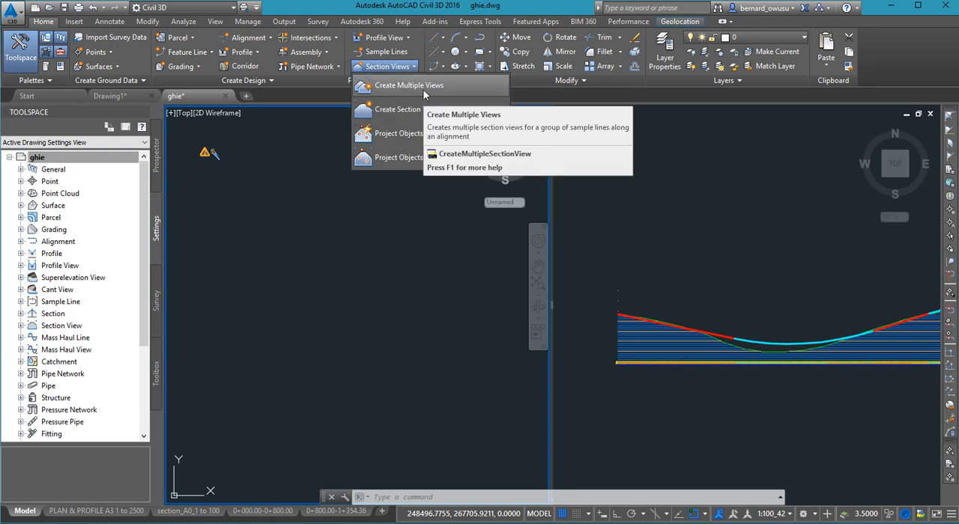
pyautogui.click(415, 68)
pyautogui.click(415, 68)
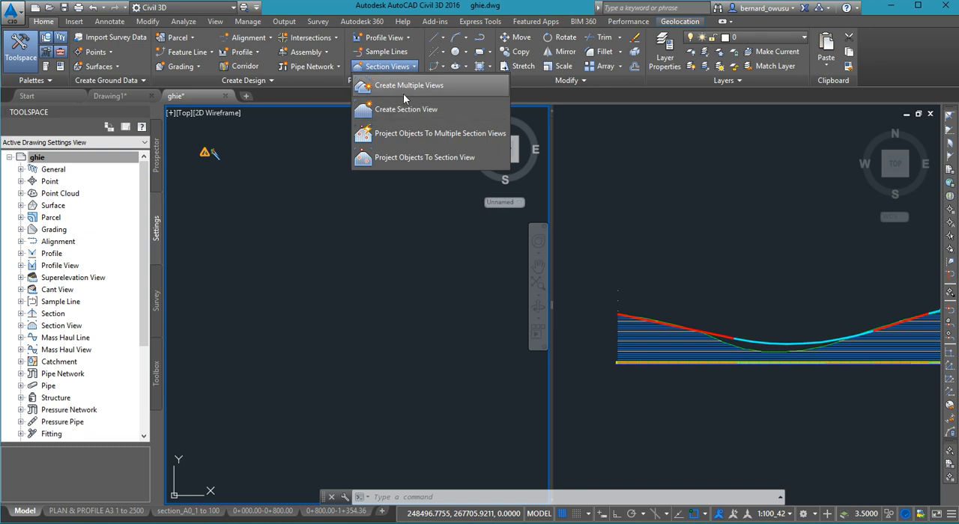
pyautogui.click(408, 88)
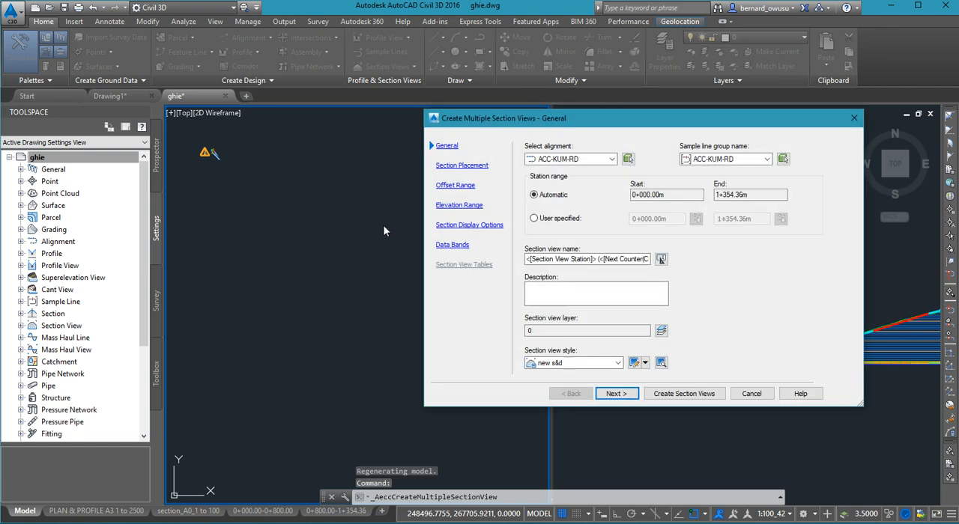
pyautogui.moveTo(587, 120); pyautogui.dragTo(525, 115)
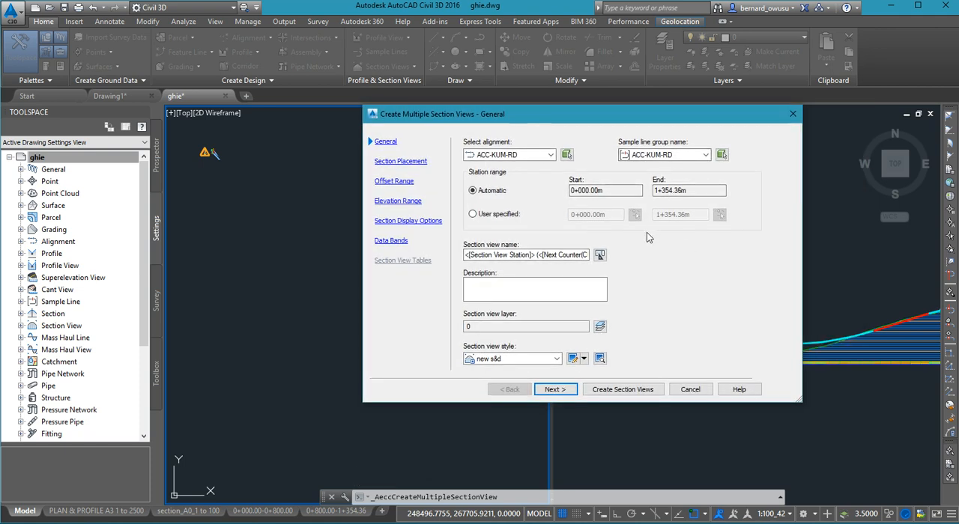
pyautogui.click(556, 390)
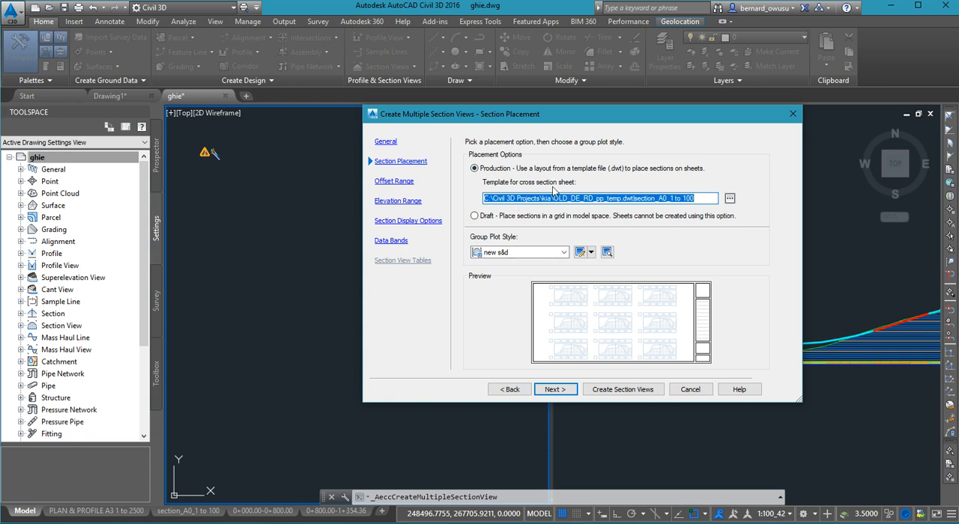
pyautogui.click(730, 199)
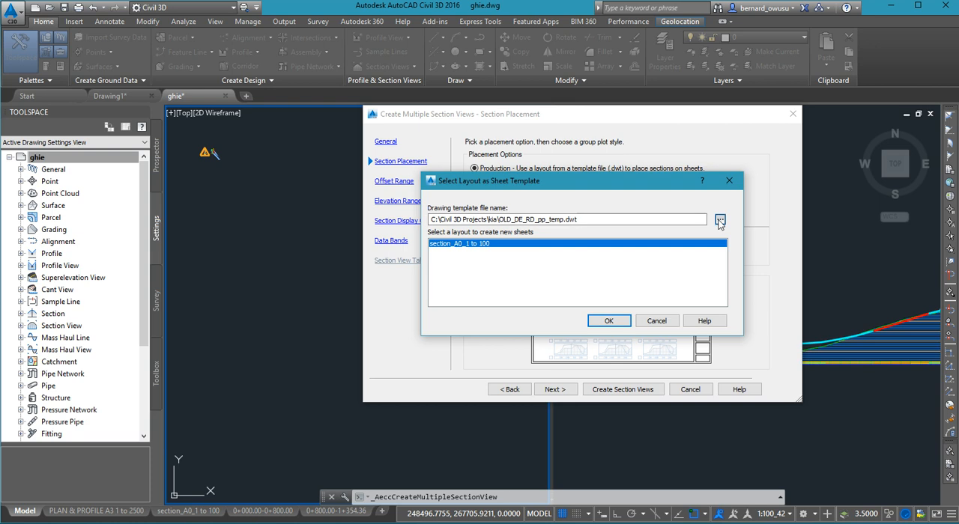
pyautogui.click(719, 221)
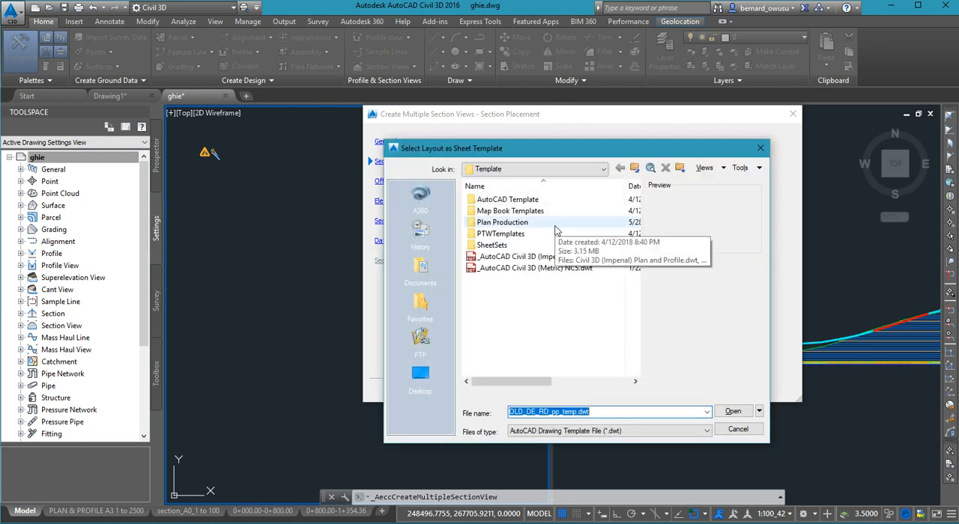
pyautogui.click(603, 169)
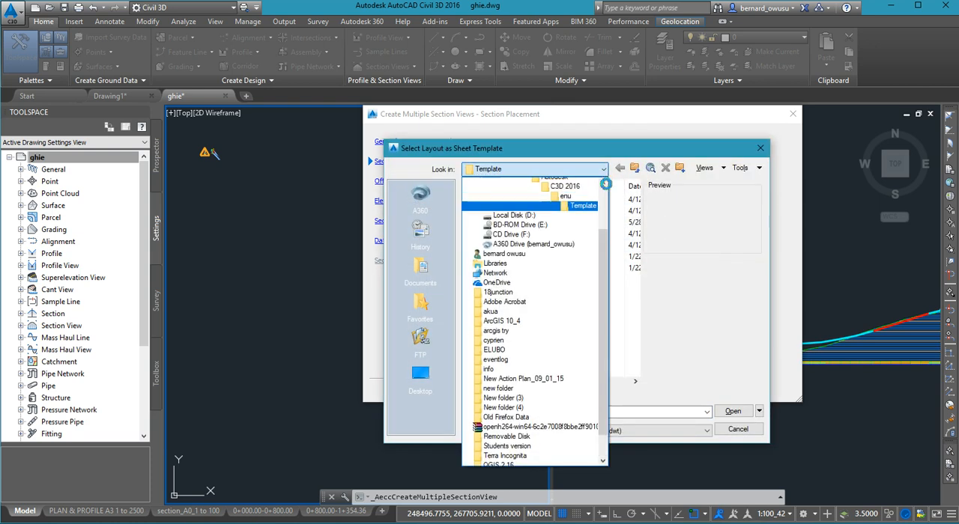
pyautogui.scroll(2, 605, 188)
pyautogui.click(580, 204)
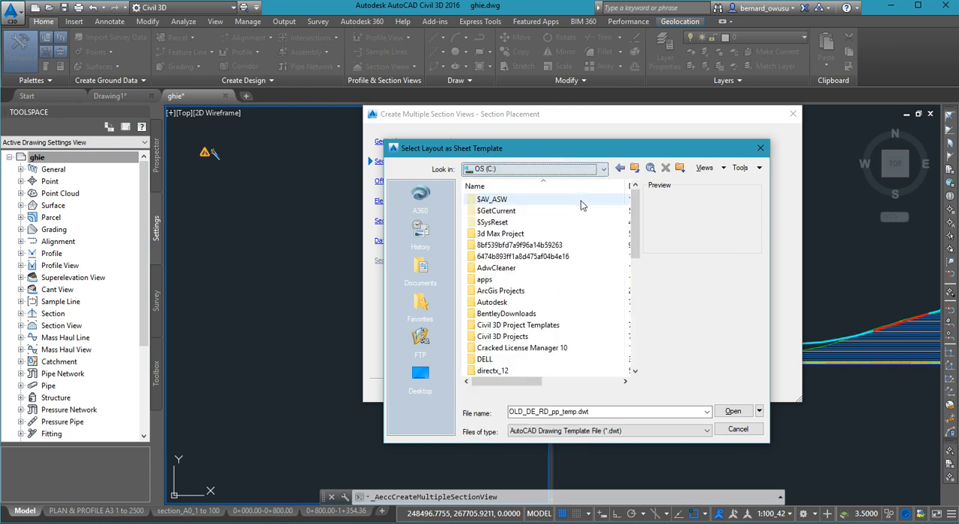
pyautogui.doubleClick(520, 339)
pyautogui.press('g')
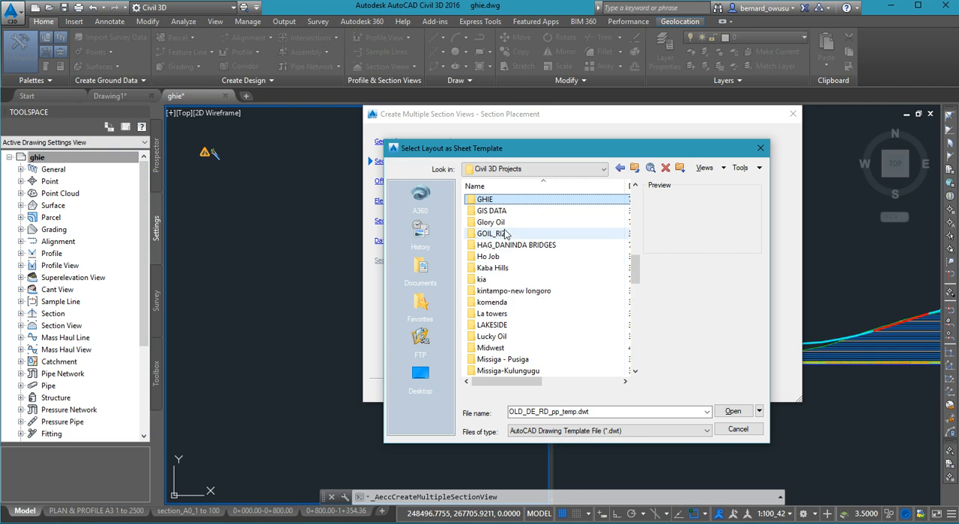
pyautogui.doubleClick(502, 200)
pyautogui.doubleClick(507, 212)
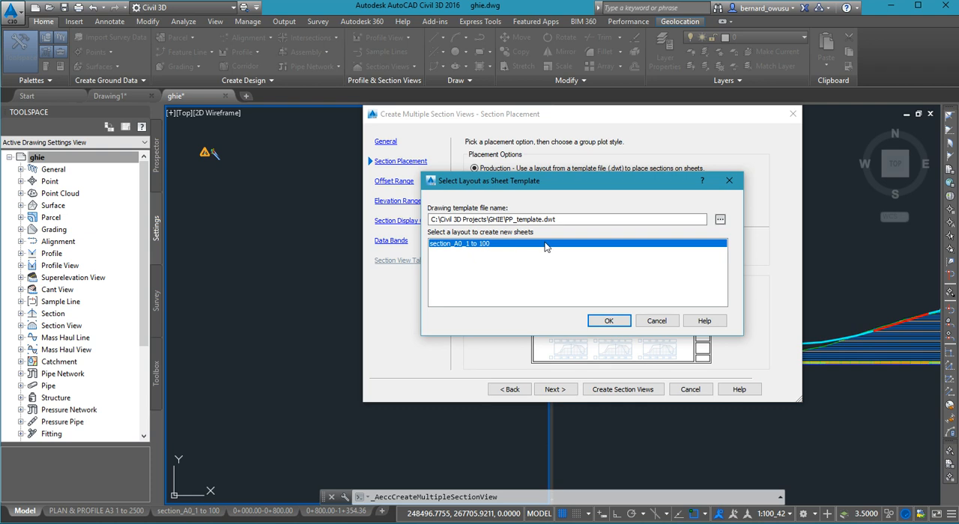
pyautogui.moveTo(644, 186); pyautogui.dragTo(691, 275)
pyautogui.moveTo(692, 272); pyautogui.dragTo(696, 259)
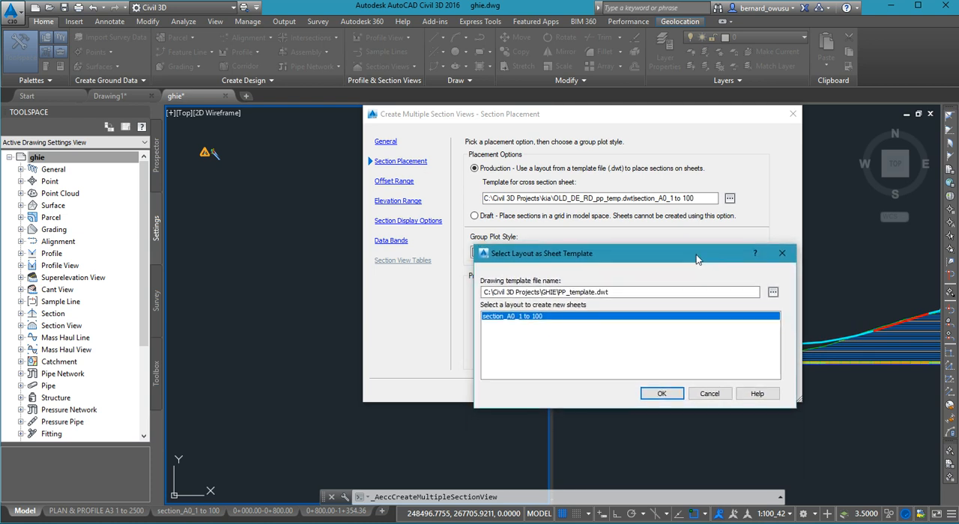
pyautogui.click(708, 394)
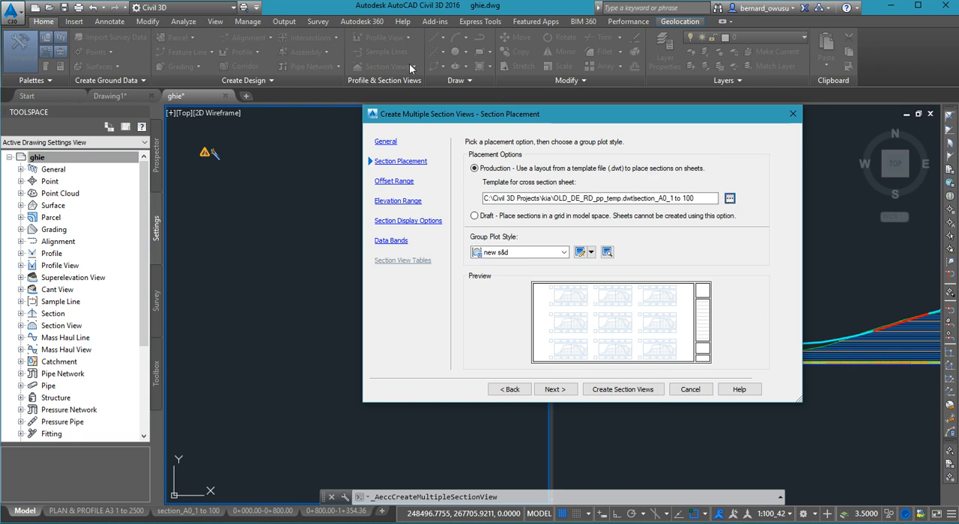
# - Cancel and restart Create Multiple Section Views for ACC-KUM-RD, keeping the general settings, and proceed to section placement
pyautogui.click(397, 141)
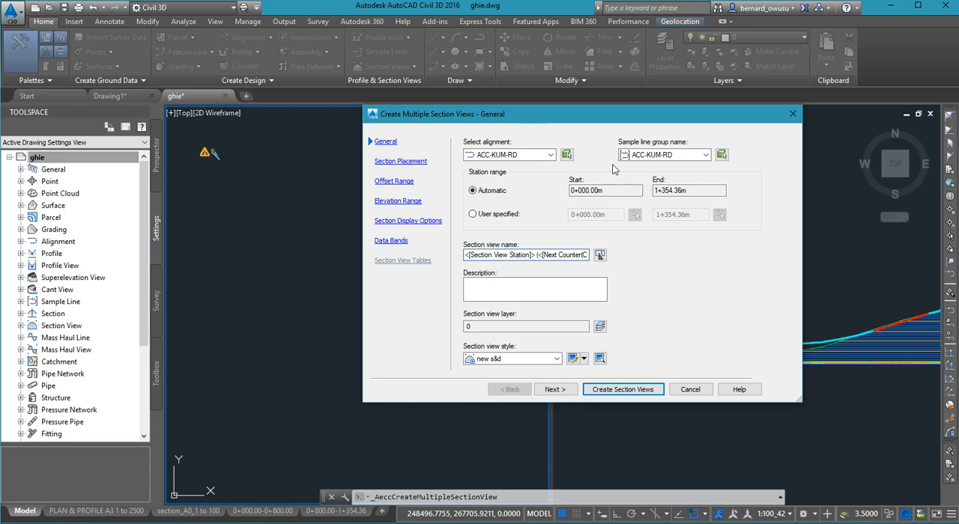
pyautogui.click(793, 114)
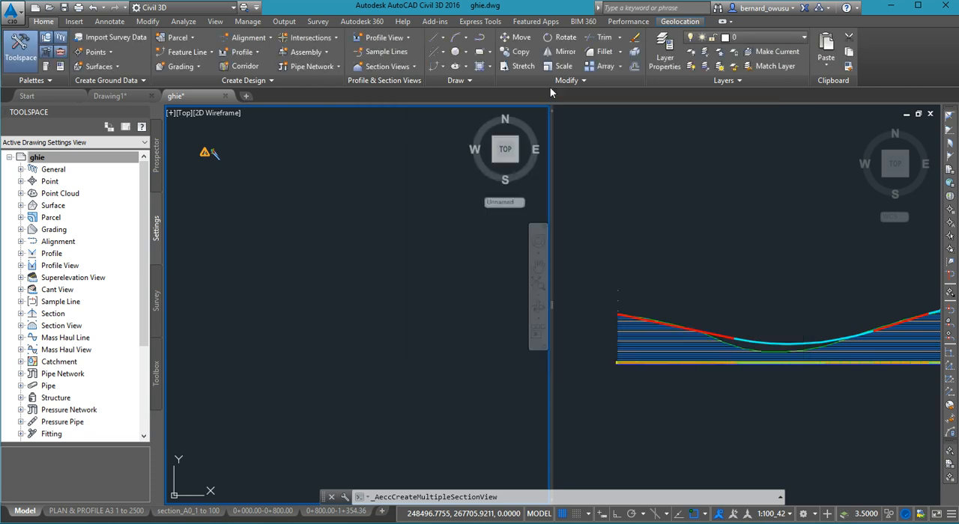
pyautogui.click(416, 67)
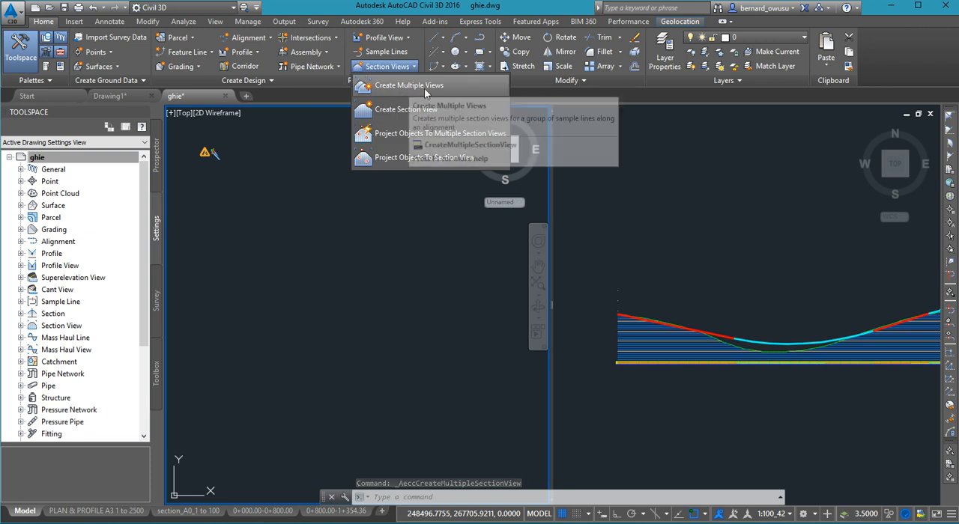
pyautogui.click(427, 87)
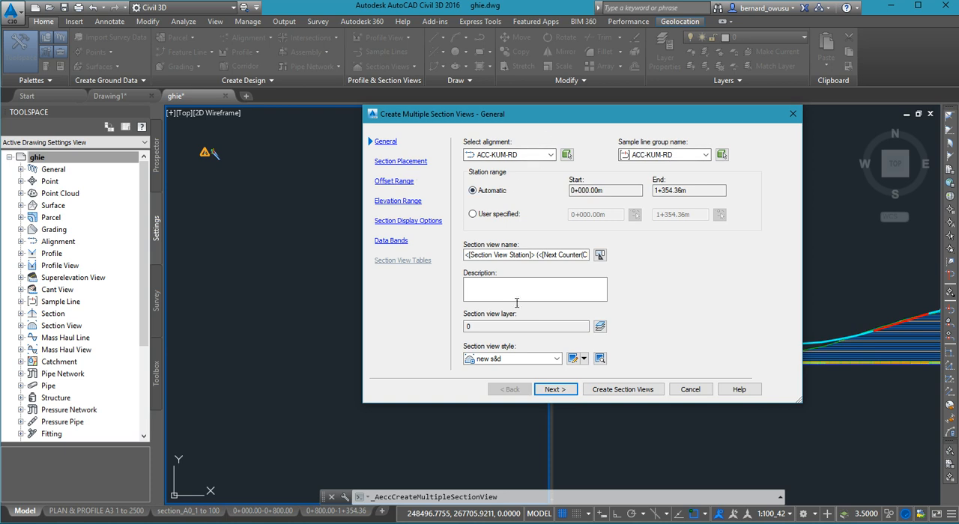
pyautogui.click(555, 390)
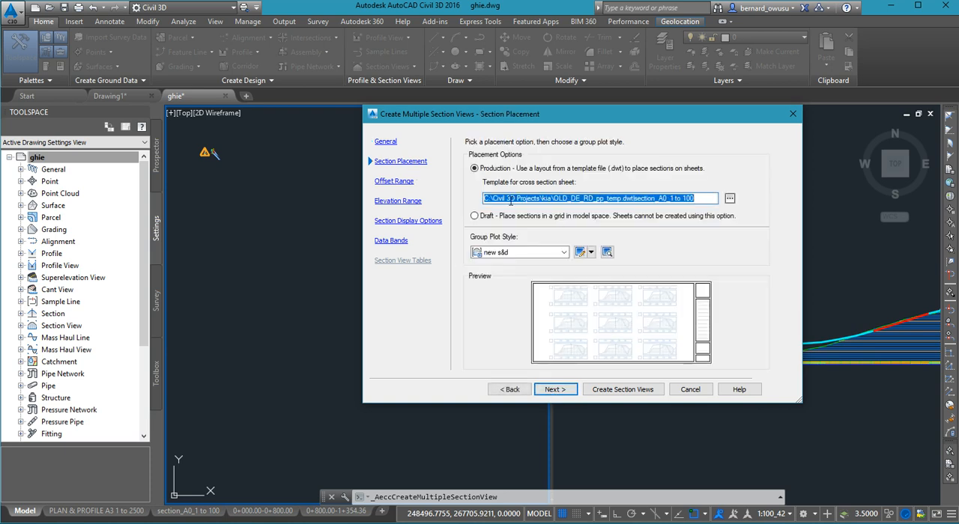
# - Set the cross section sheet template to PP_template.dwt in C:\Civil 3D Projects\GHIE, using the section_A0_1 to 100 layout
pyautogui.click(731, 199)
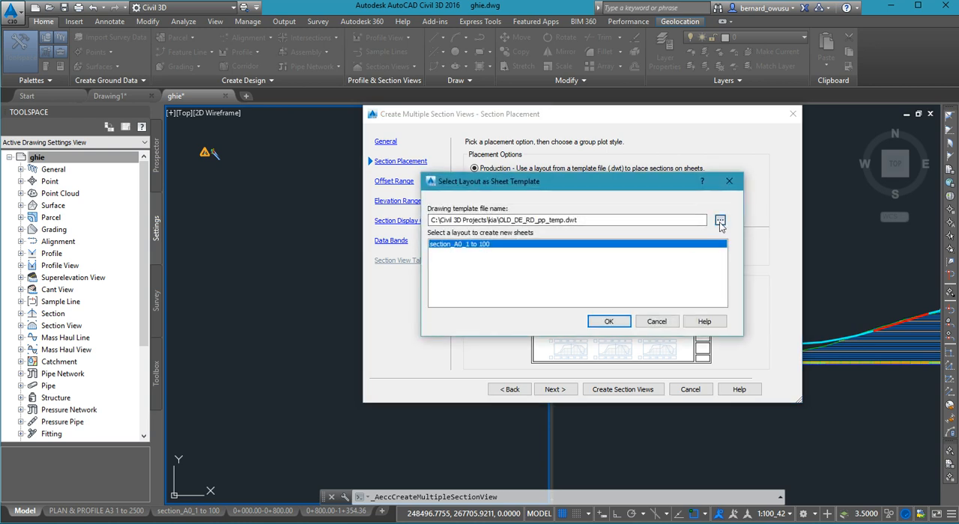
pyautogui.click(720, 221)
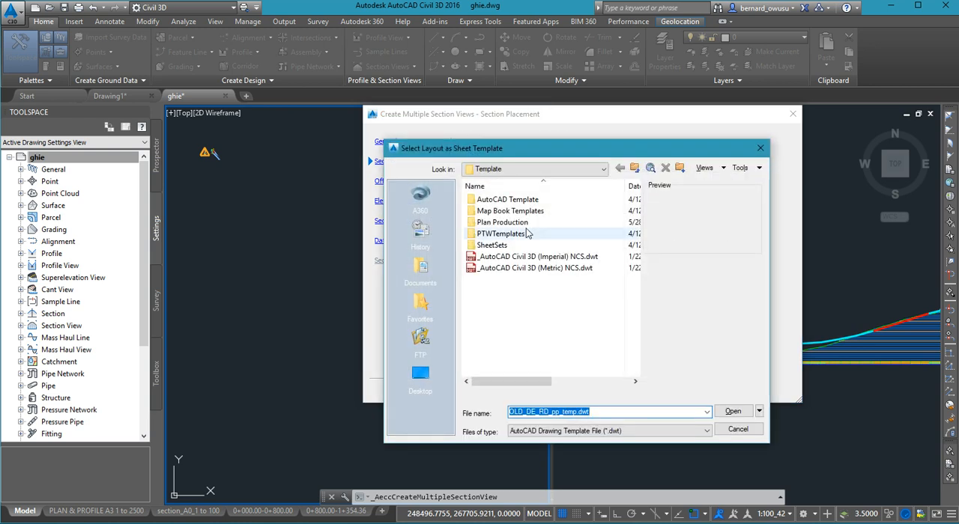
pyautogui.click(517, 169)
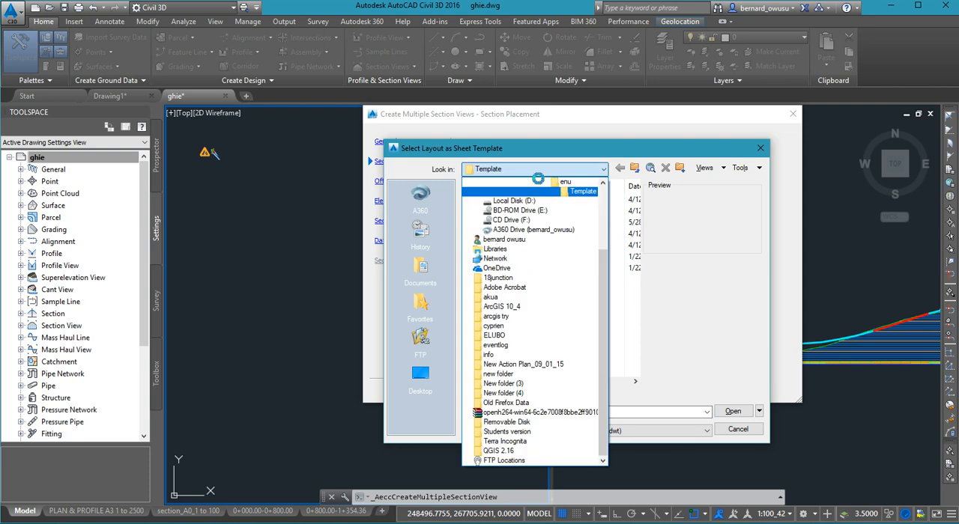
pyautogui.scroll(4, 528, 221)
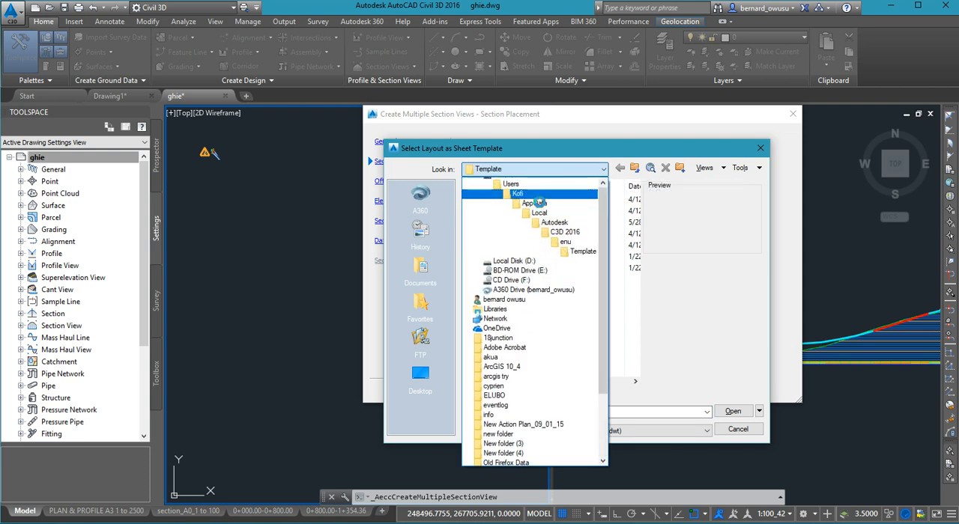
pyautogui.click(539, 207)
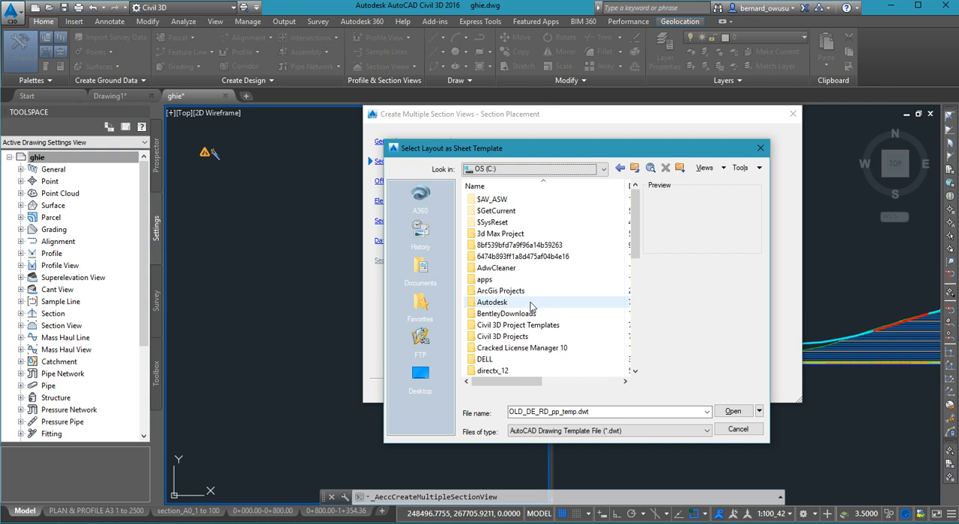
pyautogui.doubleClick(525, 338)
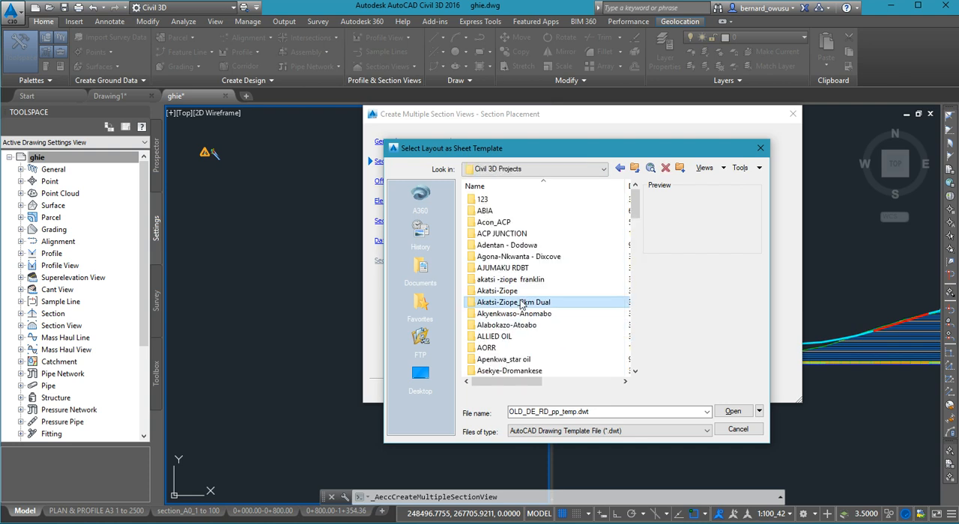
pyautogui.scroll(-10, 518, 285)
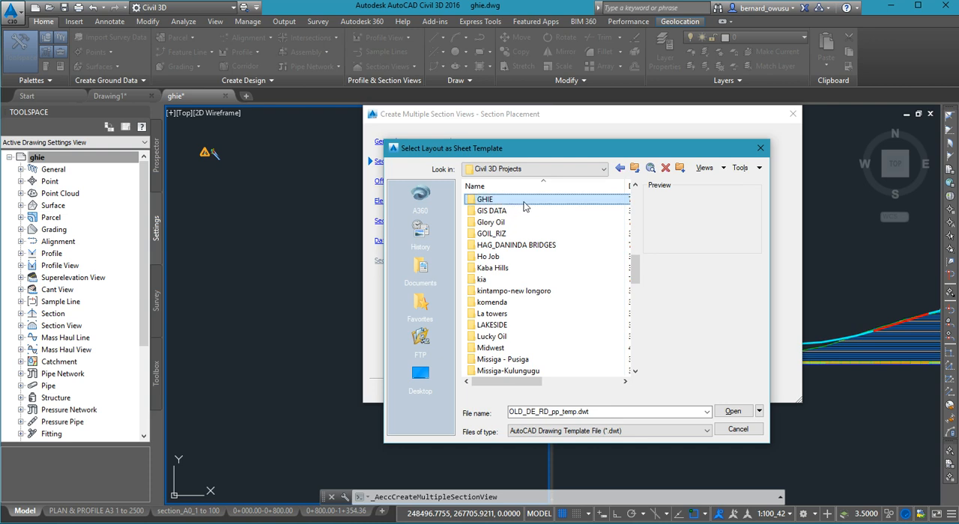
pyautogui.doubleClick(525, 203)
pyautogui.click(495, 213)
pyautogui.doubleClick(495, 213)
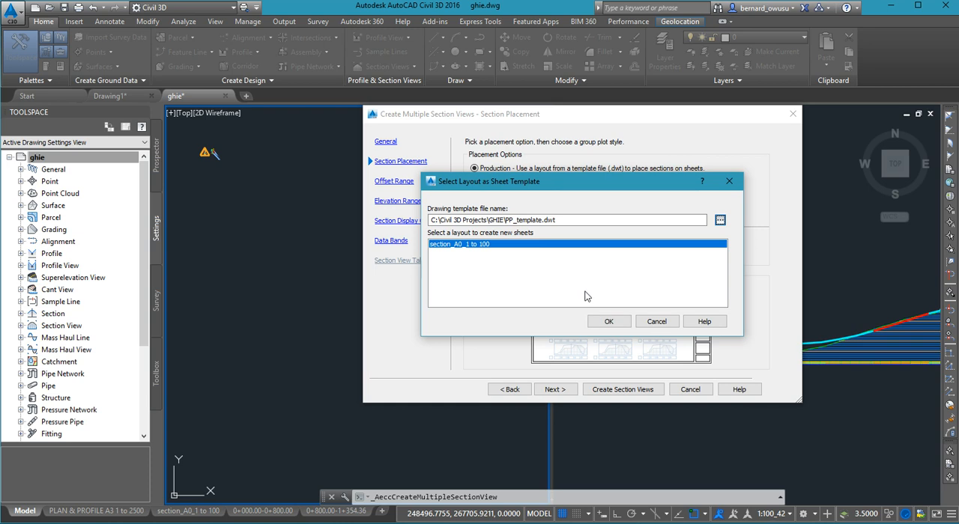
pyautogui.click(606, 322)
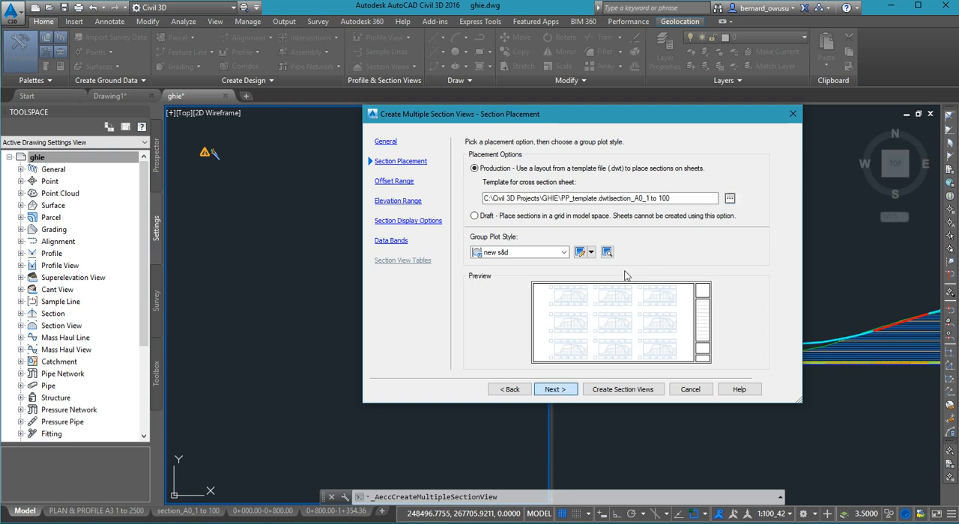
# - Keep the automatic offset range and set a user-specified section view height of 10 m that follows the dtm section
pyautogui.click(561, 394)
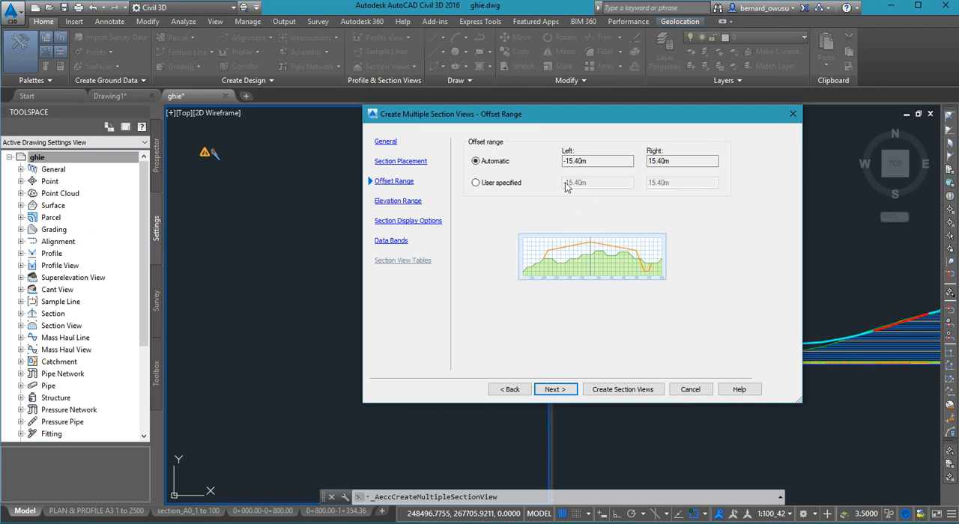
pyautogui.click(569, 391)
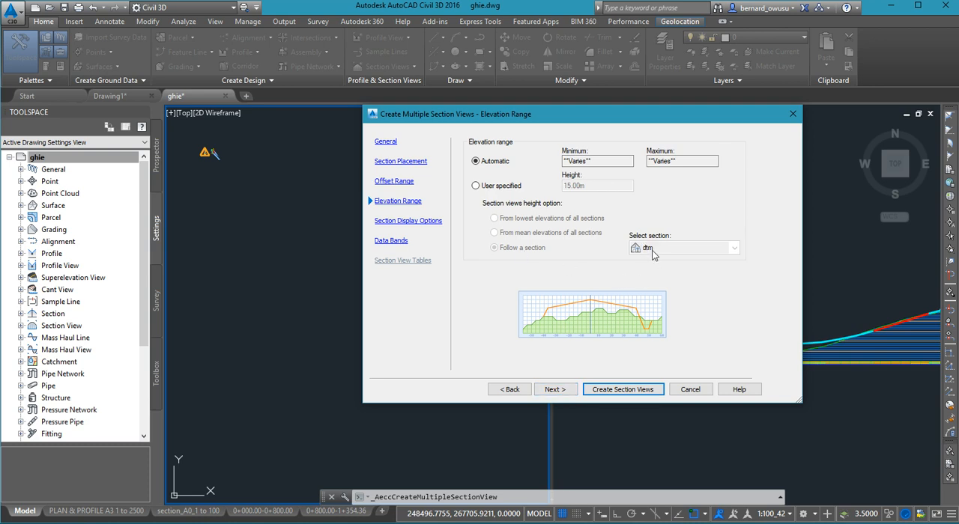
pyautogui.click(518, 189)
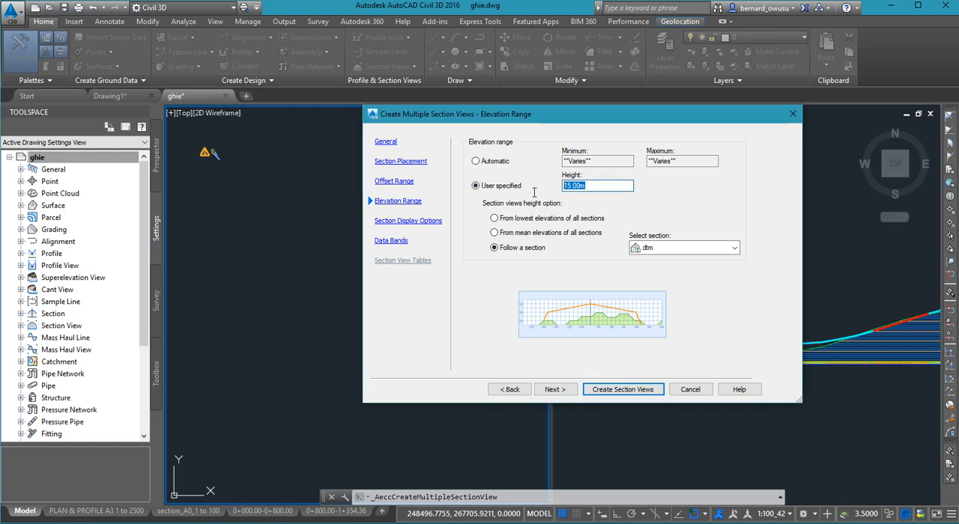
pyautogui.write('10')
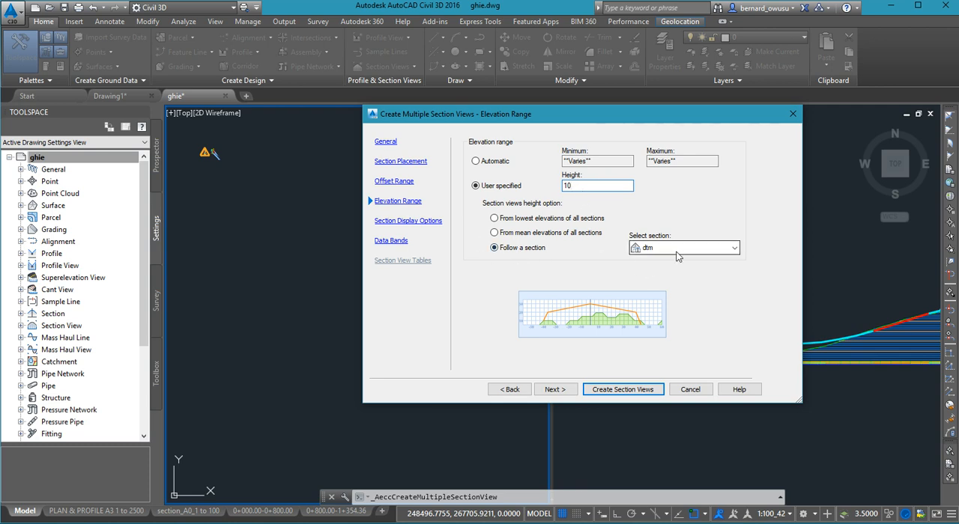
pyautogui.click(553, 390)
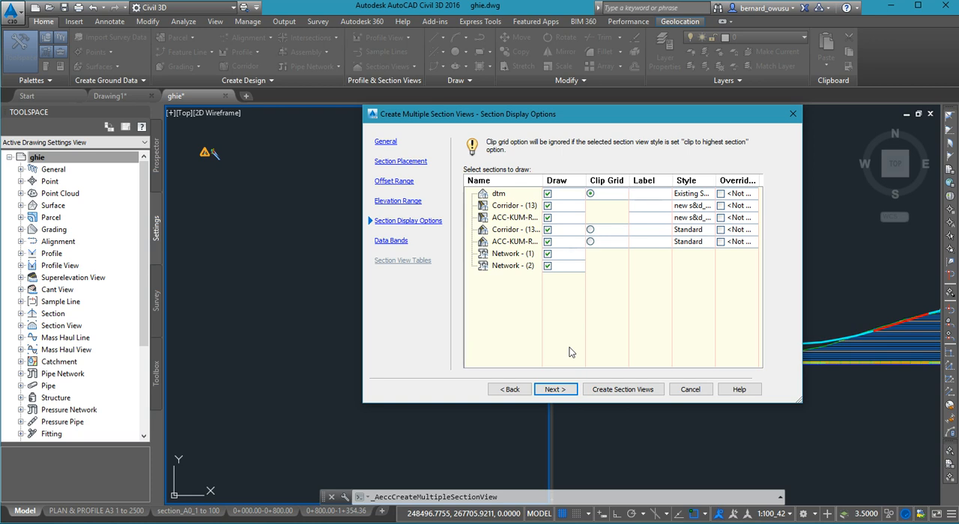
# - Exclude both corridor surfaces, Network - (1) and Network - (2) from the drawn sections, and proceed to the data bands
pyautogui.moveTo(548, 180); pyautogui.dragTo(602, 180)
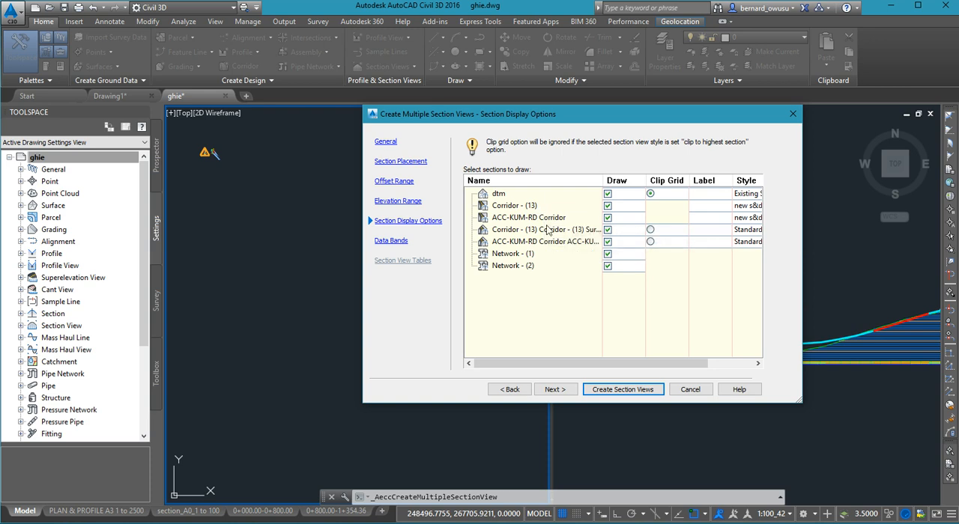
pyautogui.click(608, 230)
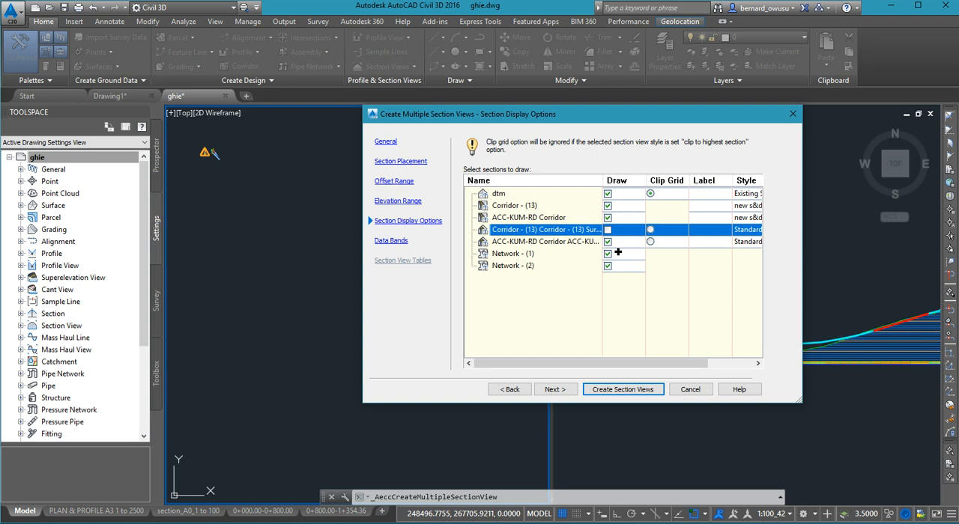
pyautogui.click(608, 241)
pyautogui.click(607, 253)
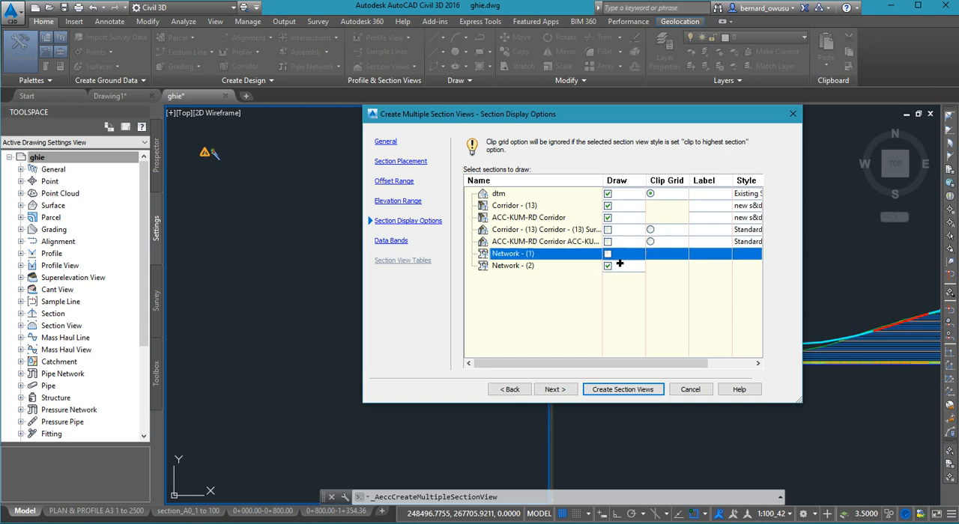
pyautogui.click(607, 266)
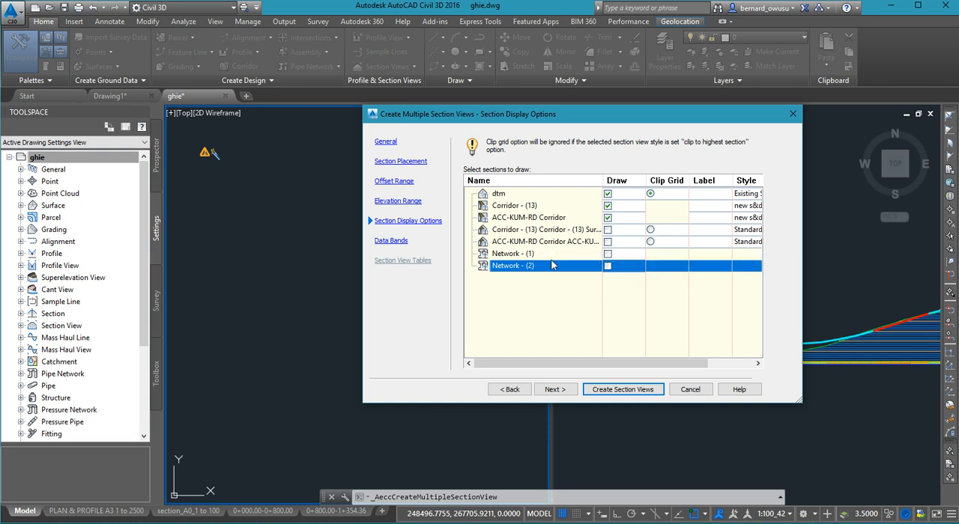
pyautogui.click(558, 393)
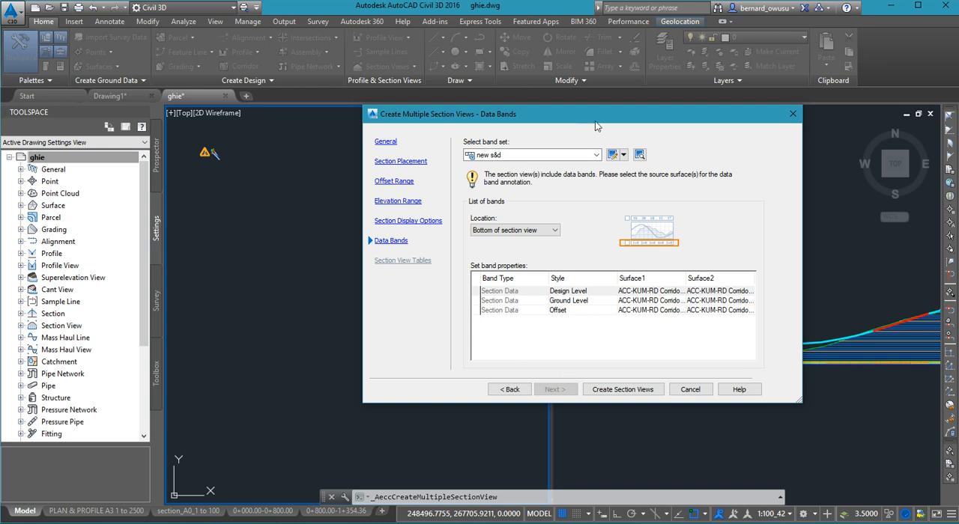
# - Select ACC-KUM-RD Corridor Surface - (1) as Surface1 for the Design Level, Ground Level and Offset bands
pyautogui.moveTo(581, 118); pyautogui.dragTo(473, 134)
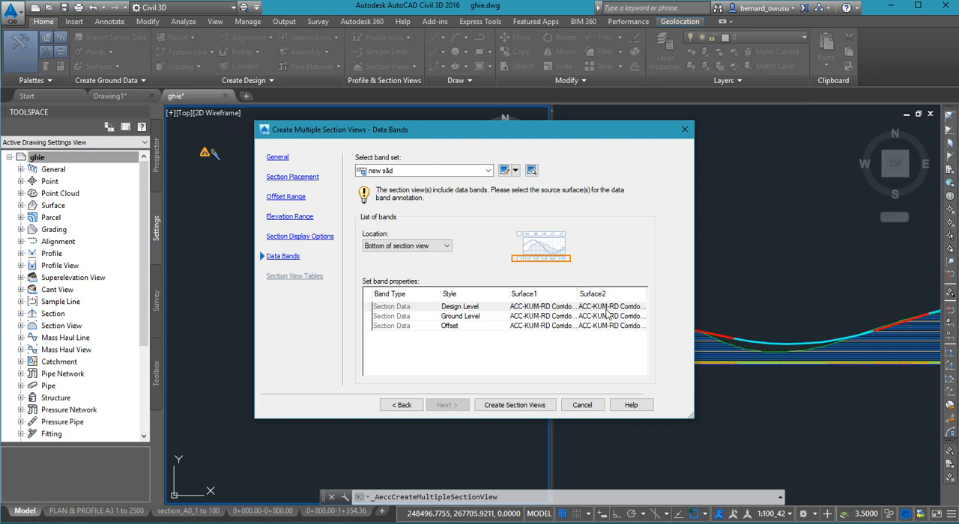
pyautogui.click(562, 308)
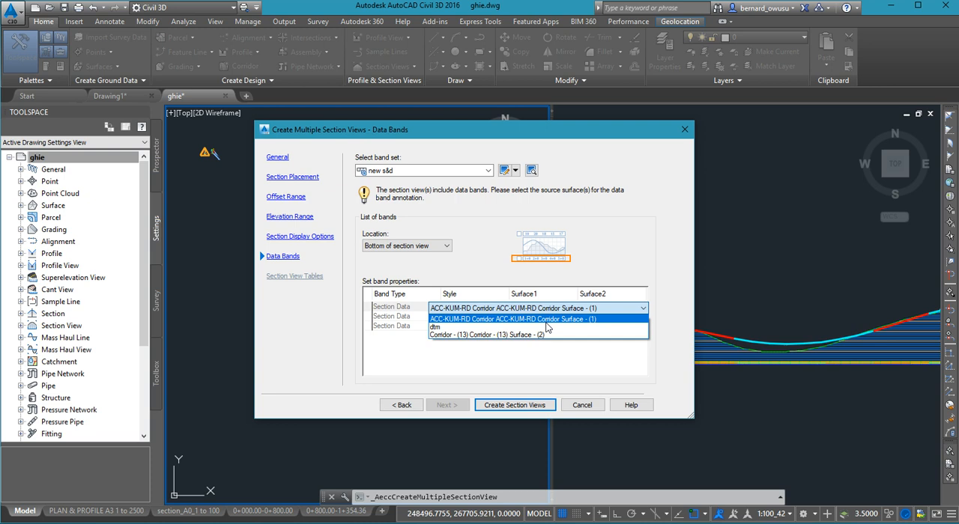
pyautogui.click(546, 322)
pyautogui.click(549, 316)
pyautogui.click(548, 317)
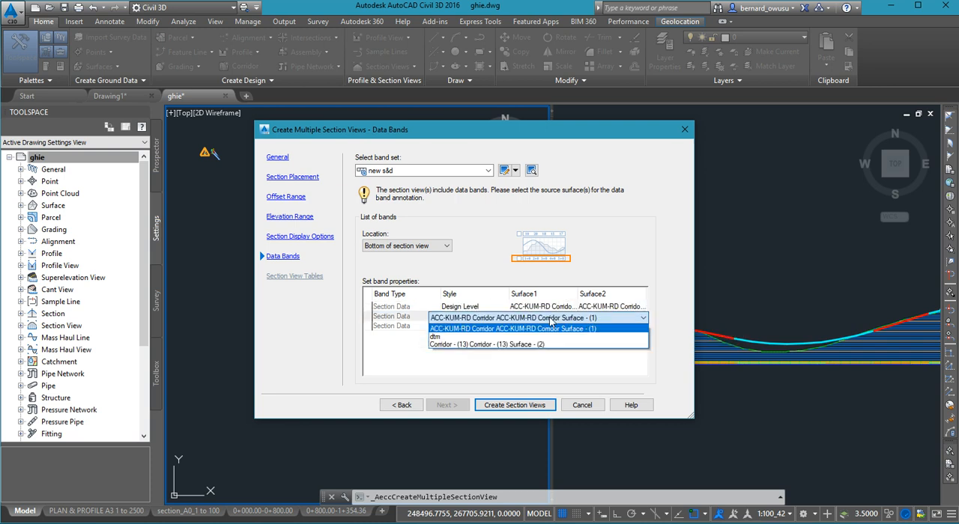
pyautogui.click(554, 329)
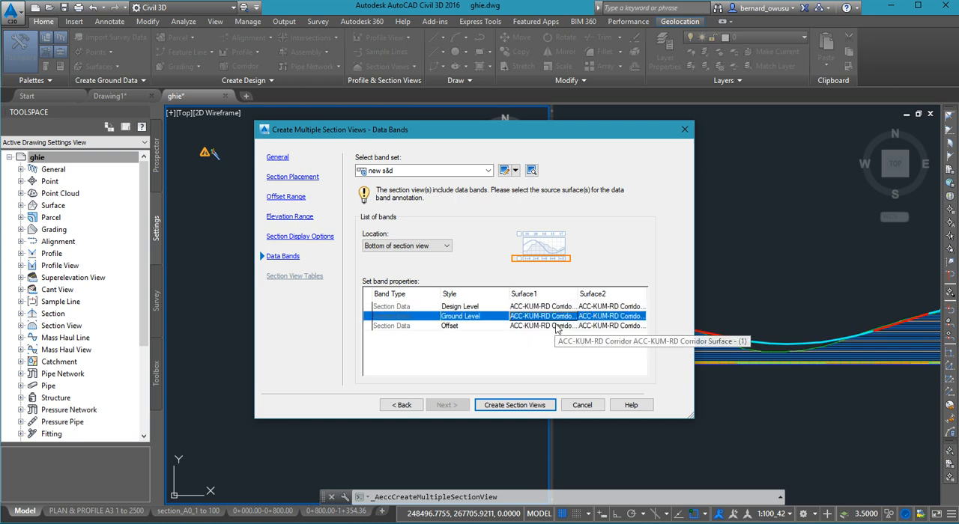
pyautogui.click(557, 328)
pyautogui.click(554, 338)
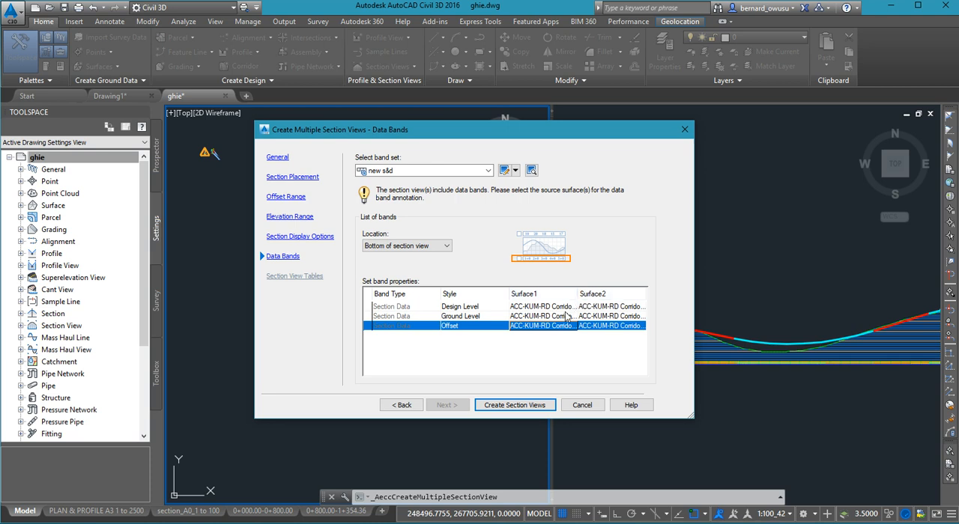
# - Set Surface2 to dtm for the Design Level, Ground Level and Offset bands, and start placing the section views
pyautogui.click(634, 307)
pyautogui.click(634, 310)
pyautogui.click(613, 327)
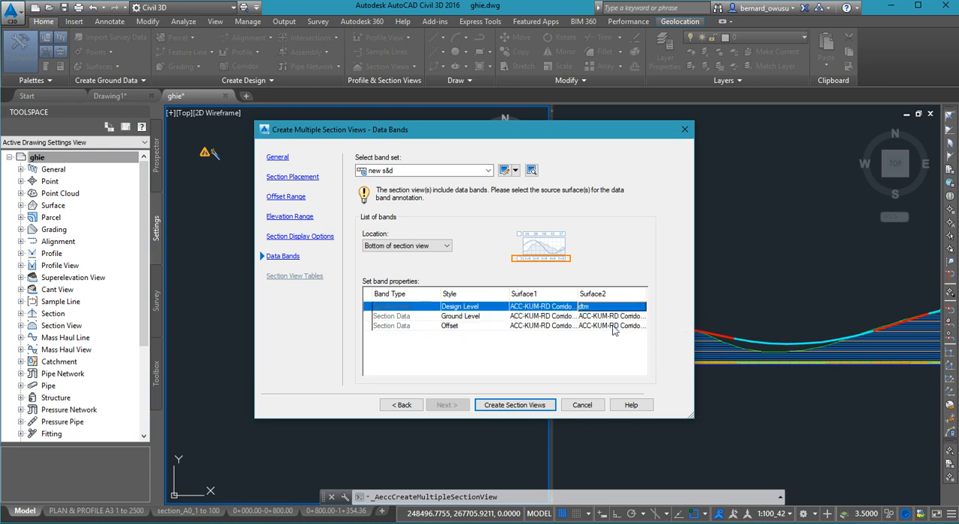
pyautogui.click(616, 318)
pyautogui.click(615, 318)
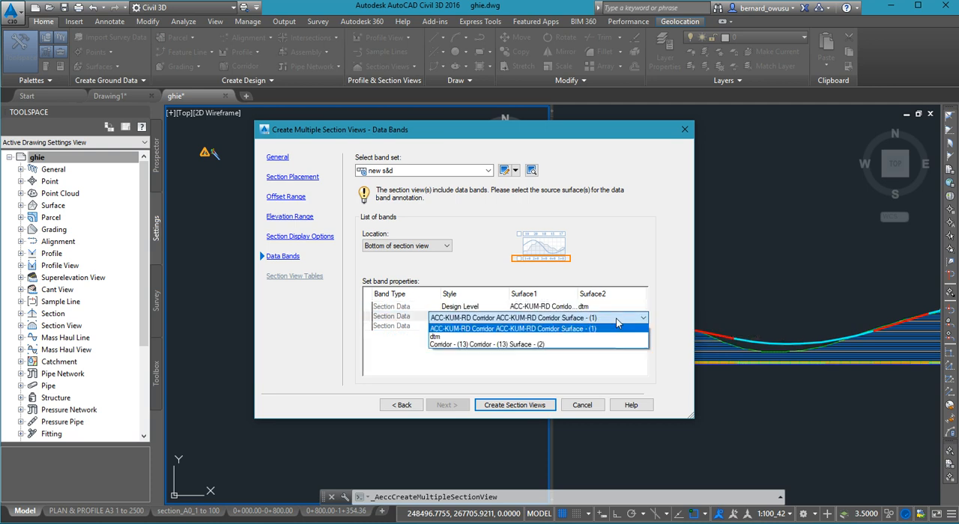
pyautogui.click(566, 336)
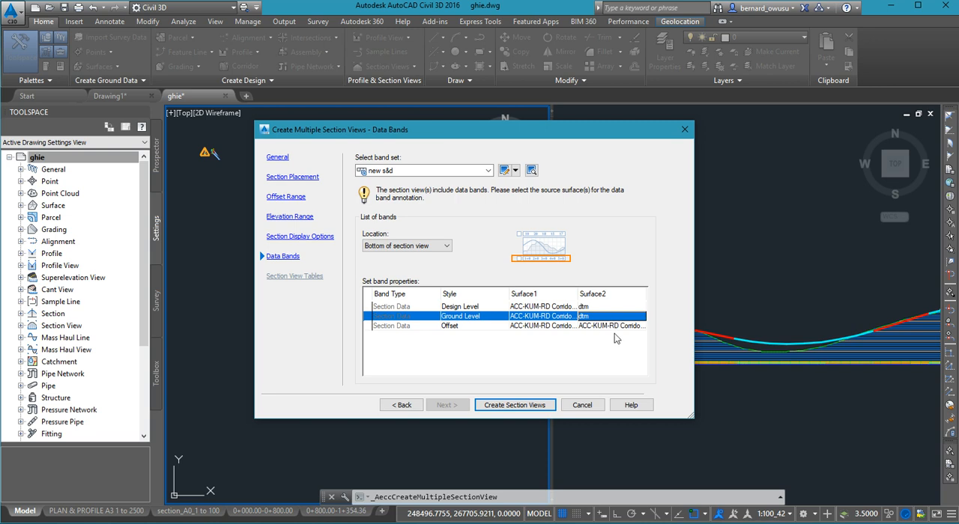
pyautogui.click(569, 327)
pyautogui.click(569, 326)
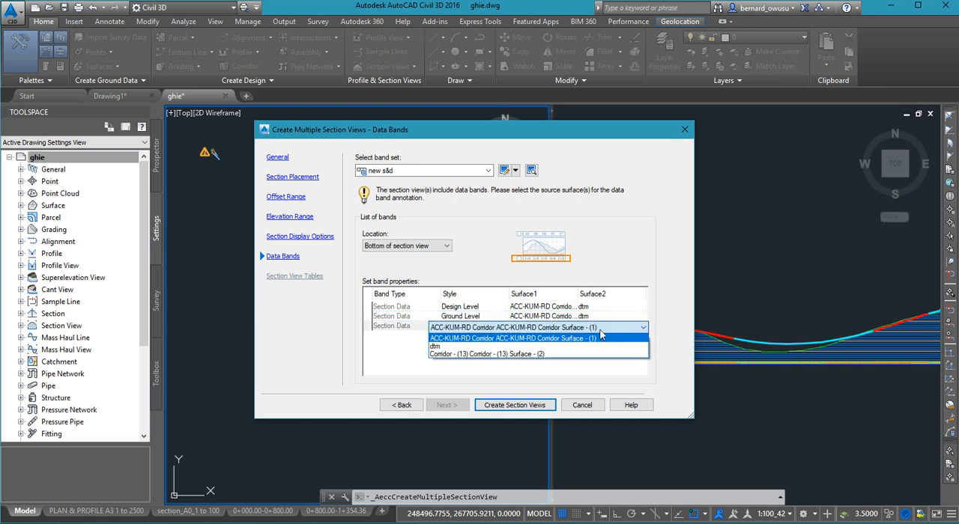
pyautogui.click(568, 346)
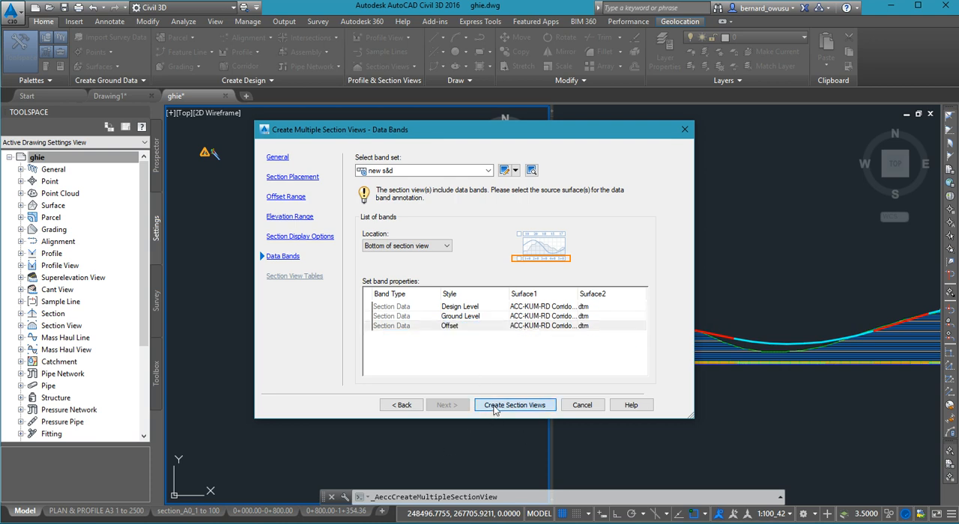
pyautogui.click(495, 410)
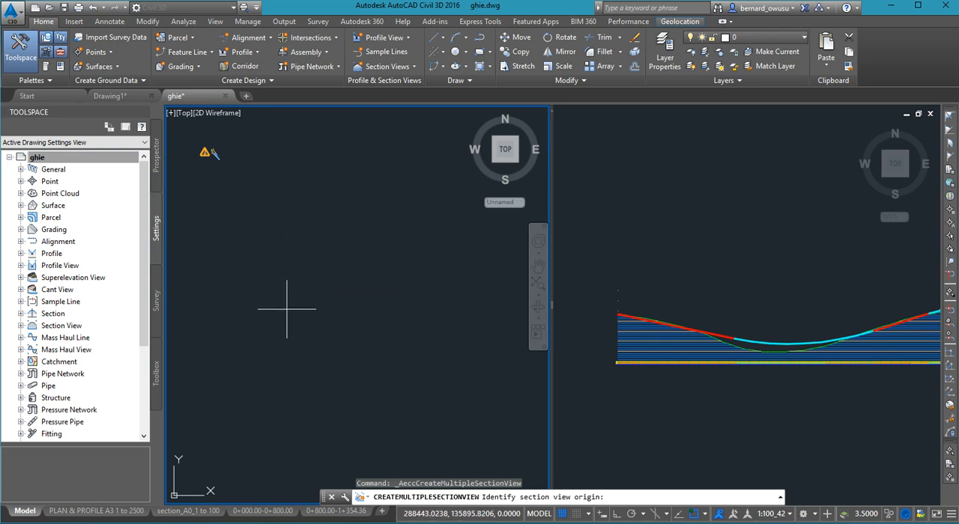
# - Place the multiple section views at an origin in the empty area of model space
pyautogui.click(294, 306)
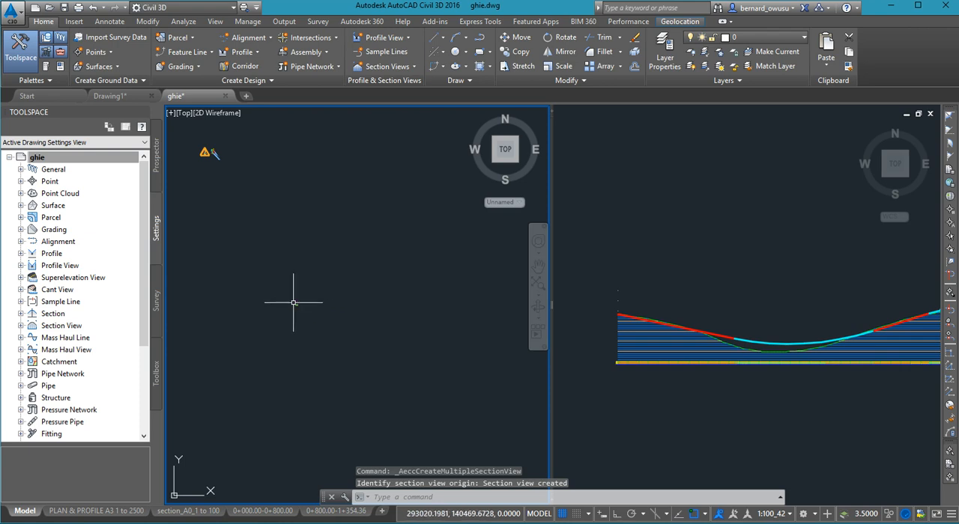
pyautogui.scroll(5, 330, 322)
pyautogui.scroll(-10, 327, 314)
pyautogui.scroll(-2, 327, 312)
pyautogui.scroll(8, 326, 314)
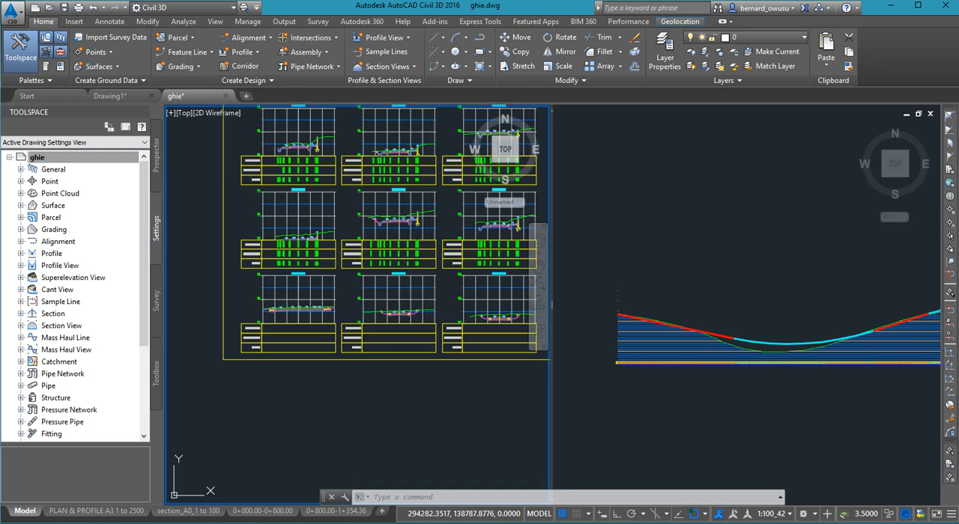
# - Examine the generated section sheets, checking the road cross sections and their data bands from the first sheet through CH 0+400.00
pyautogui.scroll(2, 301, 334)
pyautogui.scroll(-4, 298, 305)
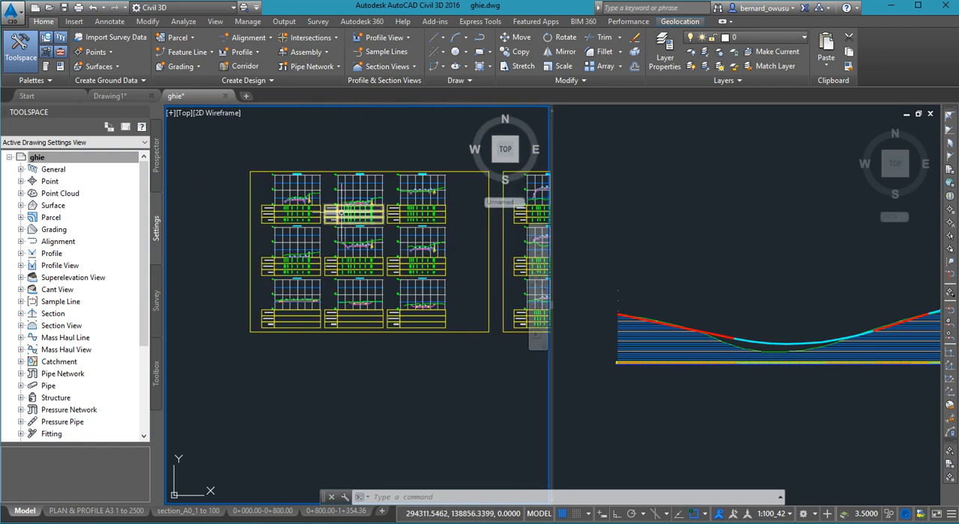
pyautogui.scroll(2, 334, 221)
pyautogui.scroll(5, 403, 261)
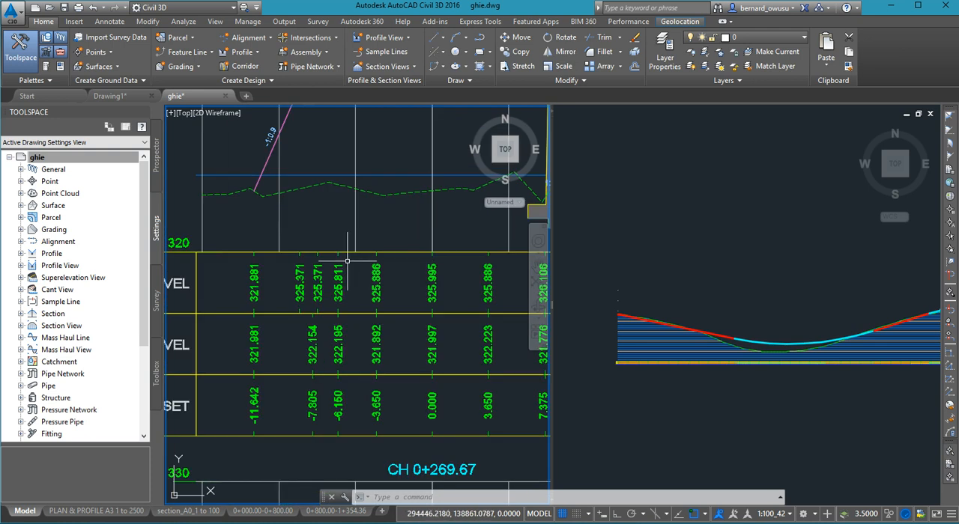
pyautogui.scroll(-5, 403, 262)
pyautogui.scroll(5, 316, 248)
pyautogui.scroll(-2, 316, 248)
pyautogui.scroll(-4, 316, 248)
pyautogui.scroll(7, 322, 241)
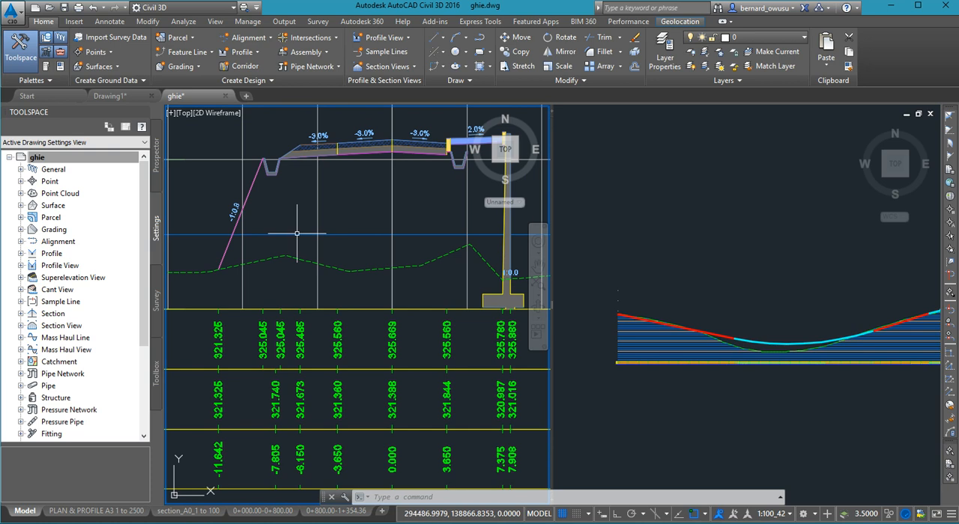
pyautogui.scroll(-4, 303, 233)
pyautogui.scroll(6, 416, 239)
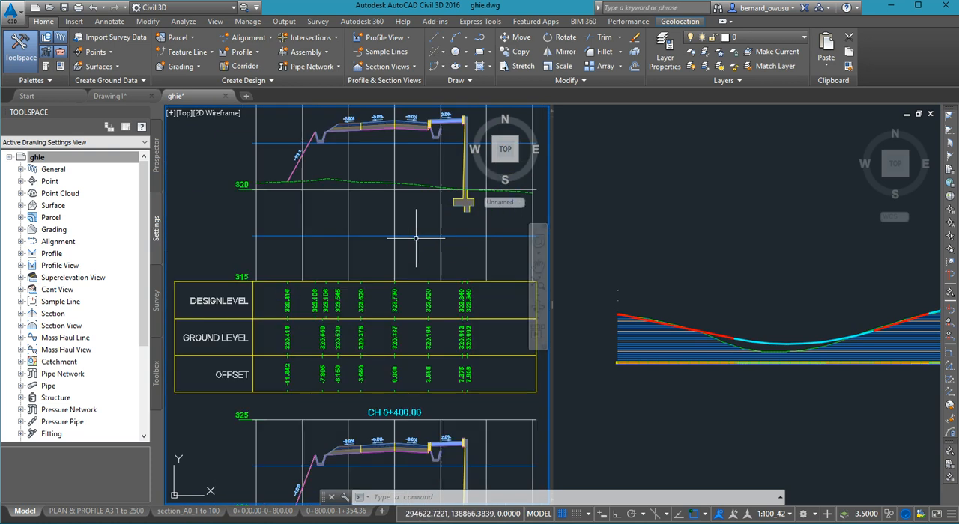
# - Review the sheet layout and sections near CH 0+405.14, plus the band values on the first sheet near CH 0+100.00
pyautogui.scroll(-4, 289, 240)
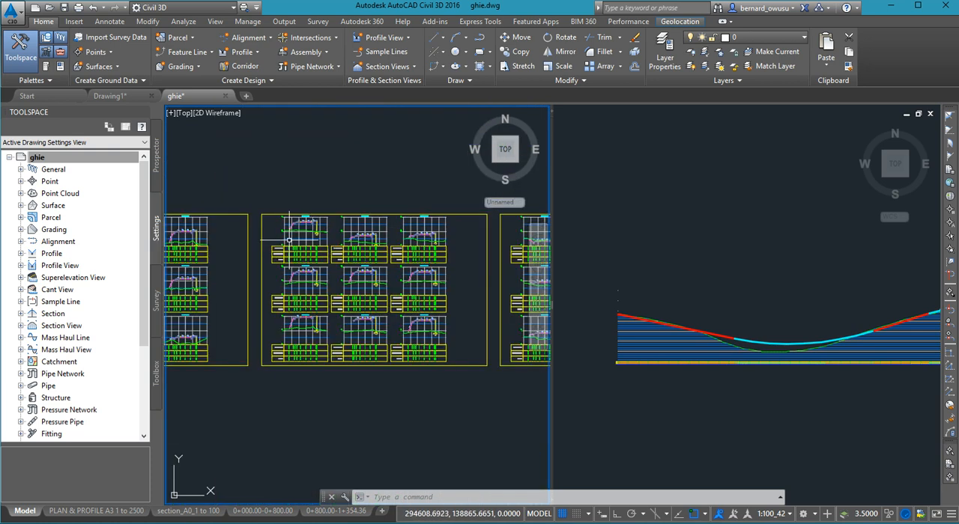
pyautogui.scroll(6, 289, 240)
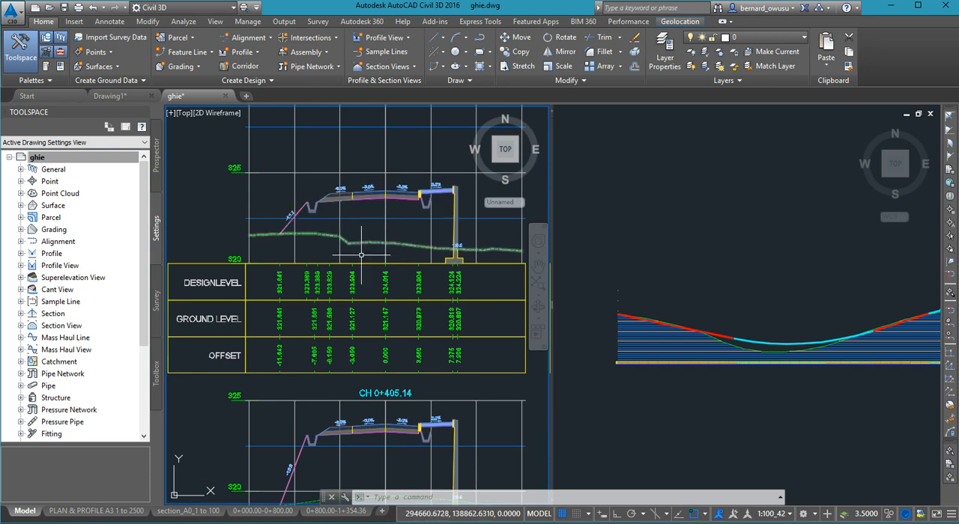
pyautogui.scroll(-4, 361, 255)
pyautogui.scroll(2, 368, 334)
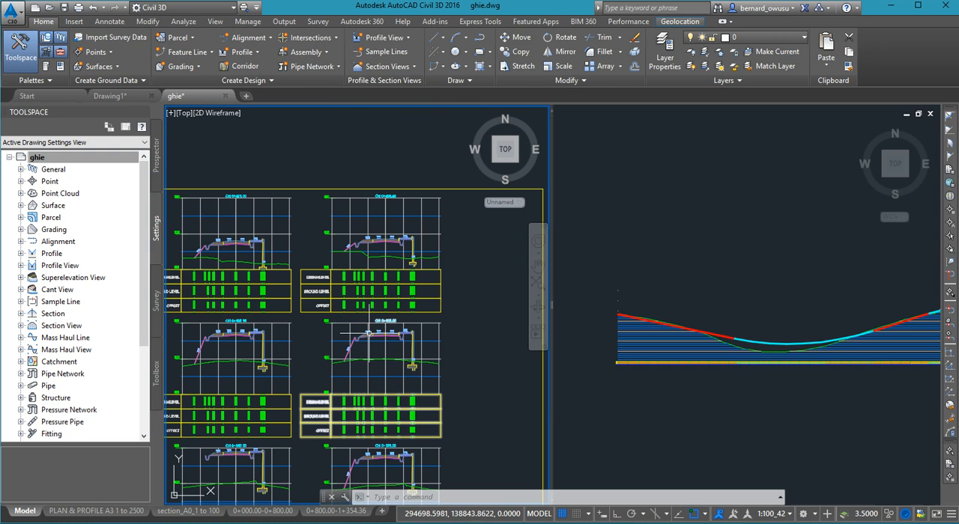
pyautogui.scroll(5, 369, 334)
pyautogui.scroll(-5, 342, 278)
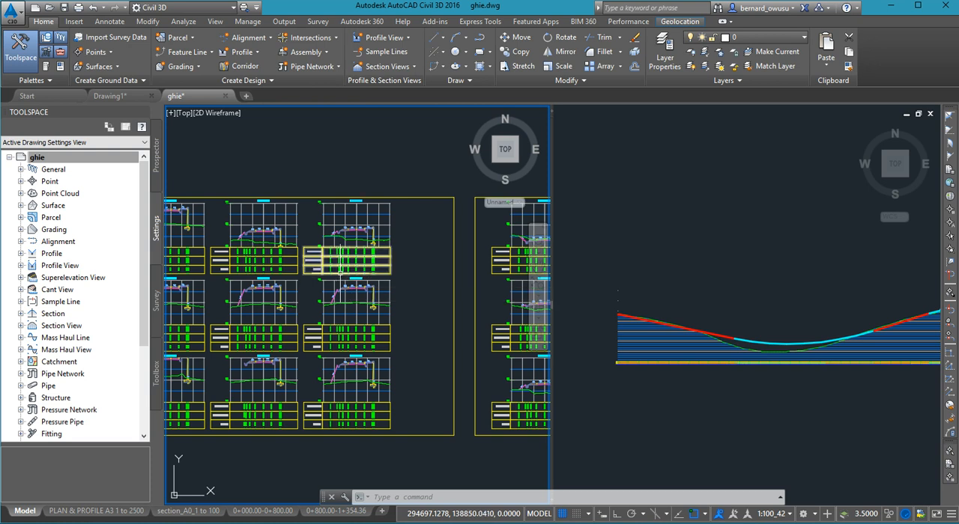
pyautogui.scroll(-5, 310, 281)
pyautogui.scroll(10, 310, 281)
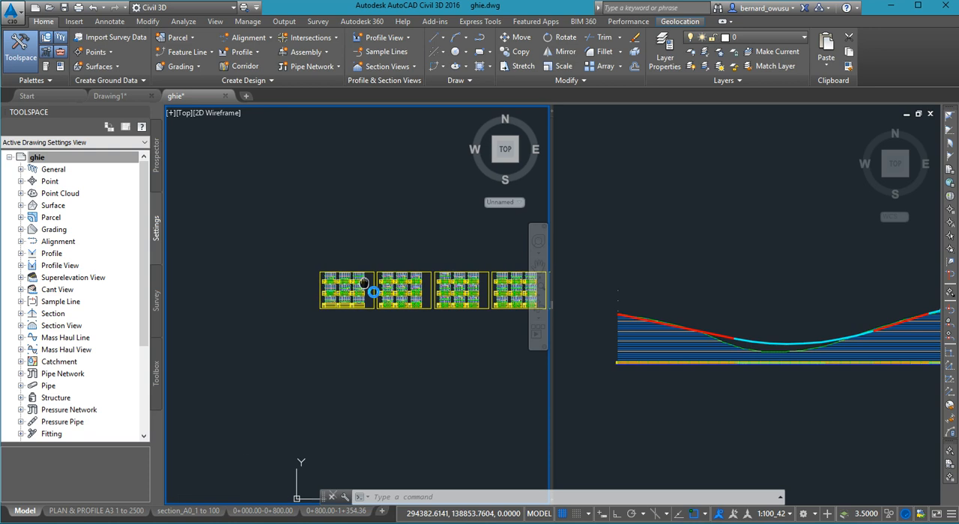
pyautogui.scroll(2, 338, 277)
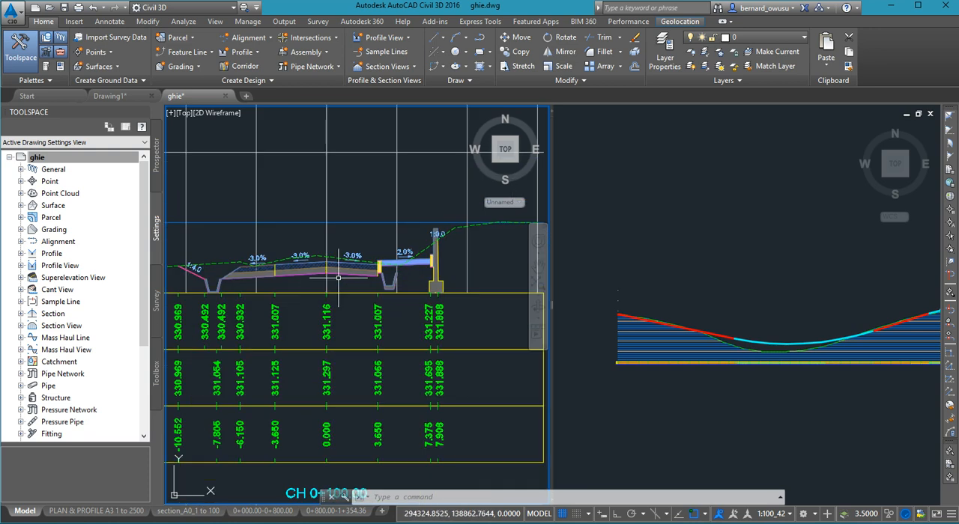
pyautogui.scroll(-7, 335, 278)
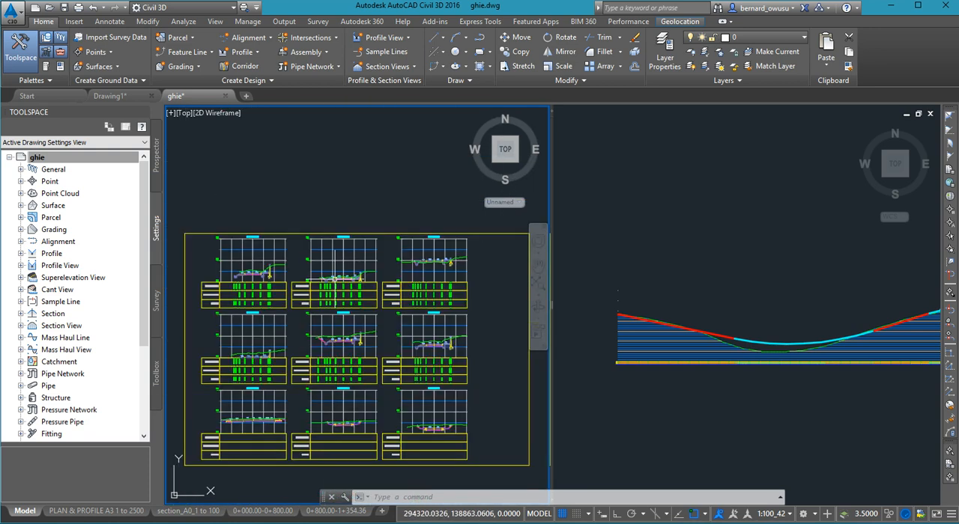
# - Examine the Design Level, Ground Level and Offset band rows under the CH 0+300.00 section
pyautogui.scroll(2, 209, 318)
pyautogui.scroll(5, 420, 322)
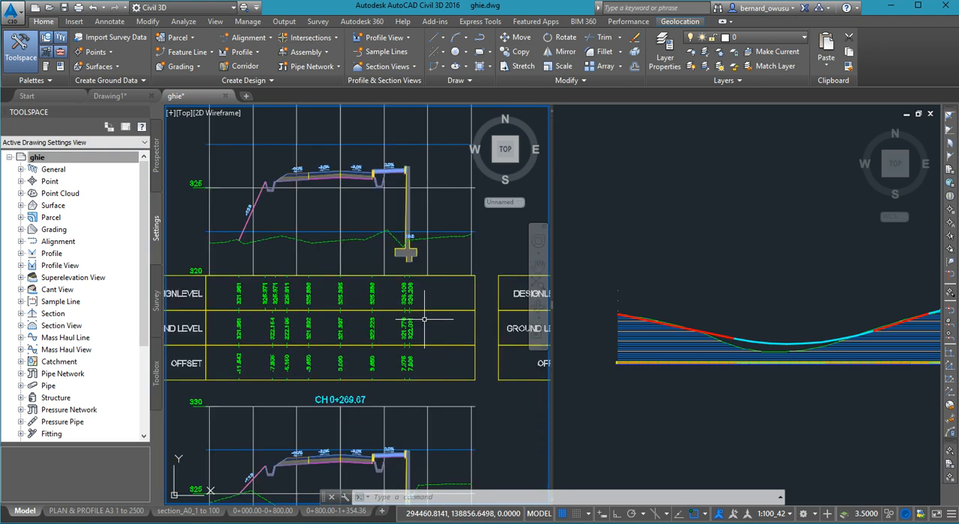
pyautogui.scroll(-1, 423, 318)
pyautogui.scroll(1, 427, 319)
pyautogui.scroll(1, 322, 306)
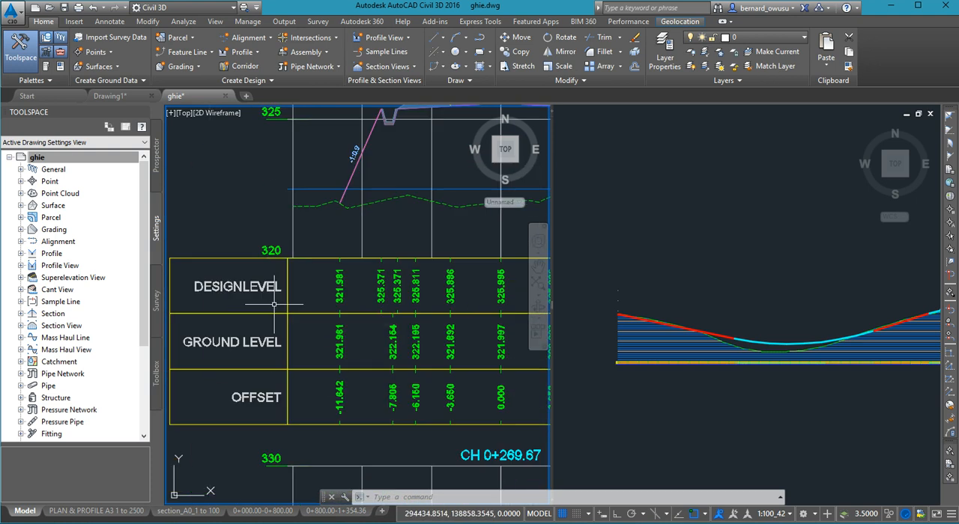
pyautogui.scroll(-1, 284, 302)
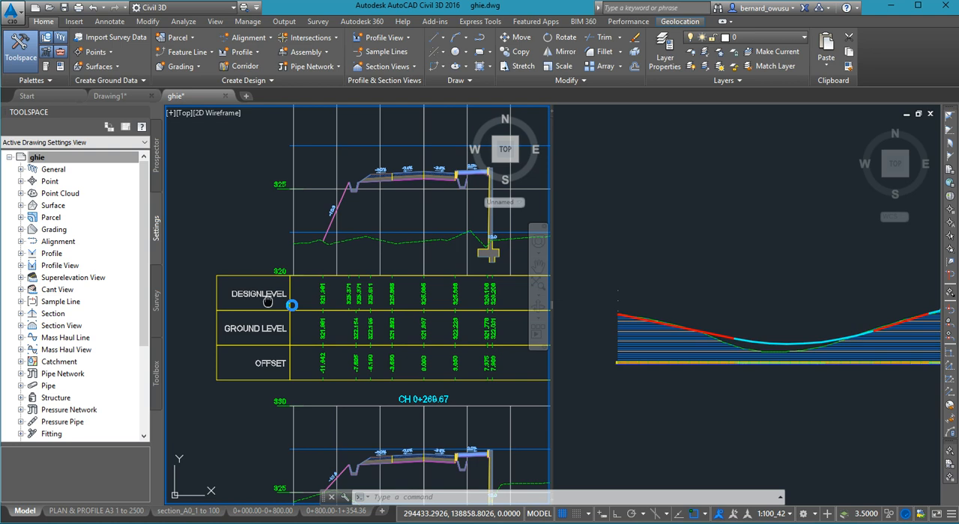
pyautogui.scroll(2, 288, 288)
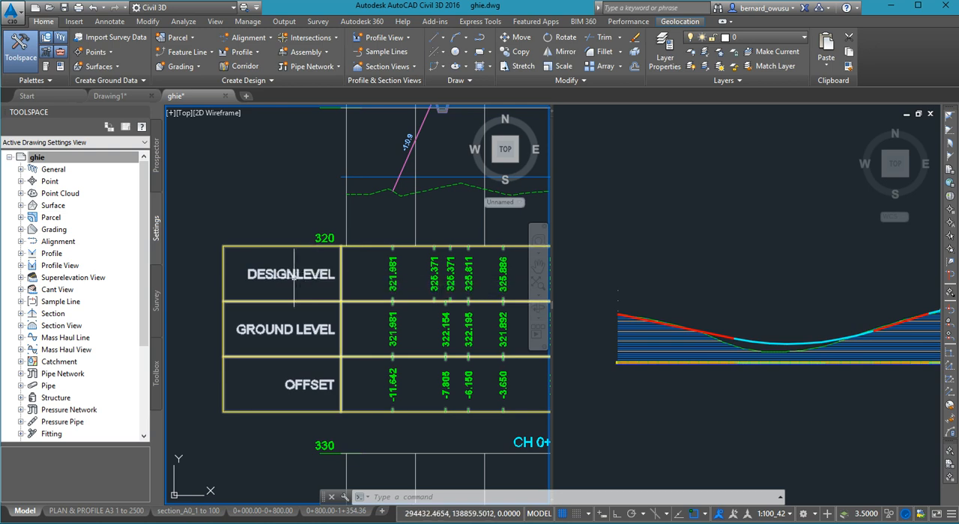
pyautogui.scroll(-2, 299, 274)
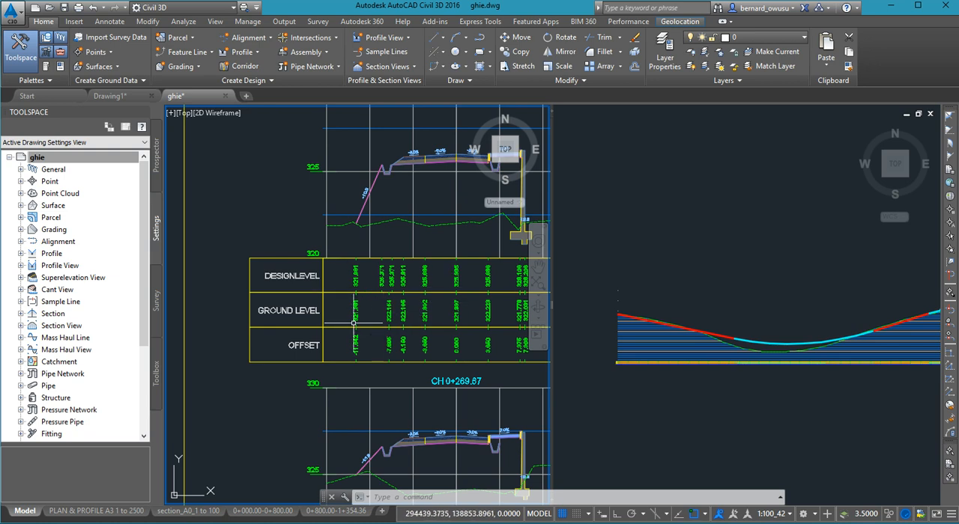
pyautogui.moveTo(352, 322); pyautogui.dragTo(322, 311, button='middle')
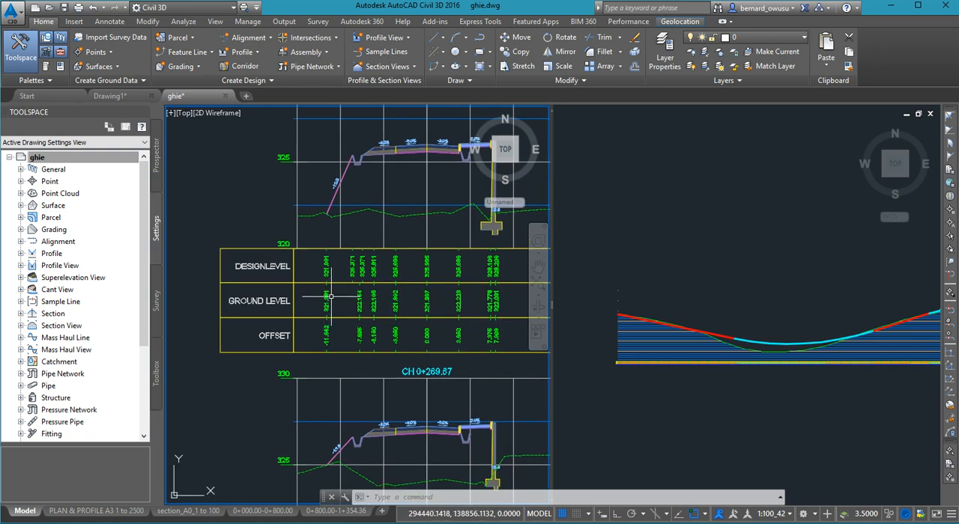
pyautogui.scroll(2, 277, 271)
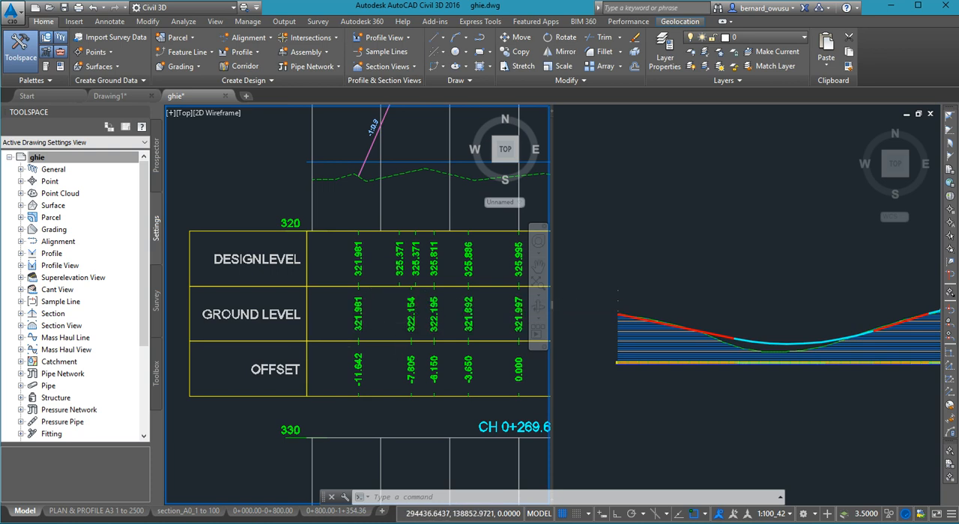
# - Read the CH 0+300.00 band values at the centreline and lane edges, and the slope labels on its road section
pyautogui.scroll(-2, 334, 322)
pyautogui.scroll(6, 334, 322)
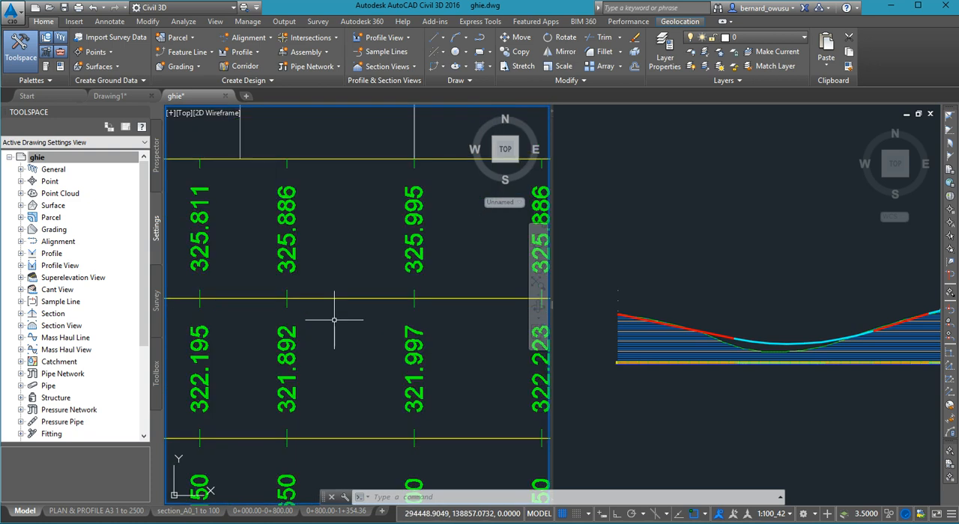
pyautogui.scroll(-2, 335, 322)
pyautogui.moveTo(366, 405); pyautogui.dragTo(376, 380, button='middle')
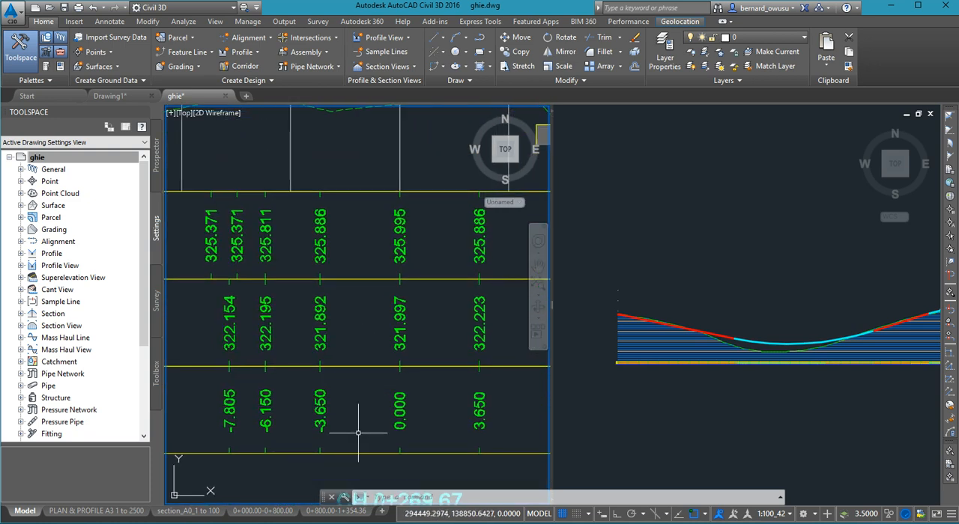
pyautogui.moveTo(358, 433); pyautogui.dragTo(364, 375, button='middle')
pyautogui.scroll(-2, 398, 374)
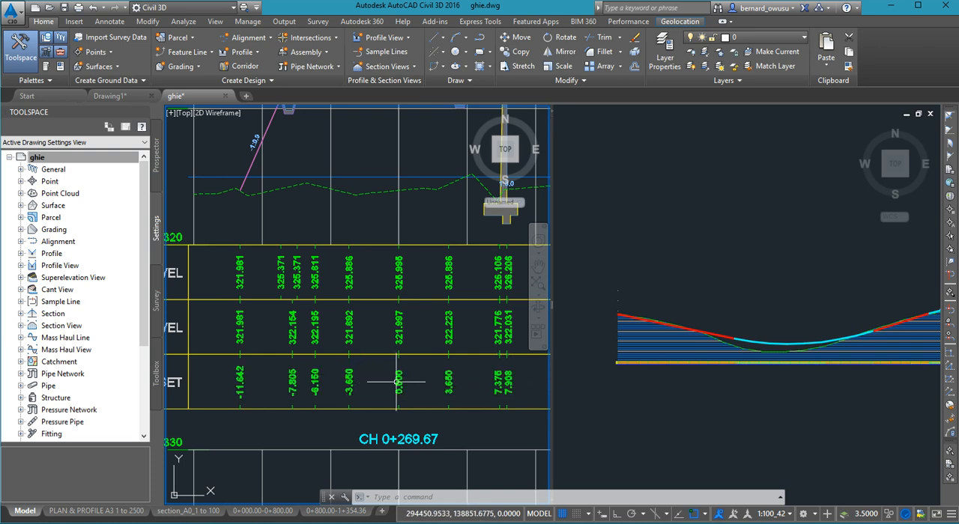
pyautogui.scroll(2, 398, 381)
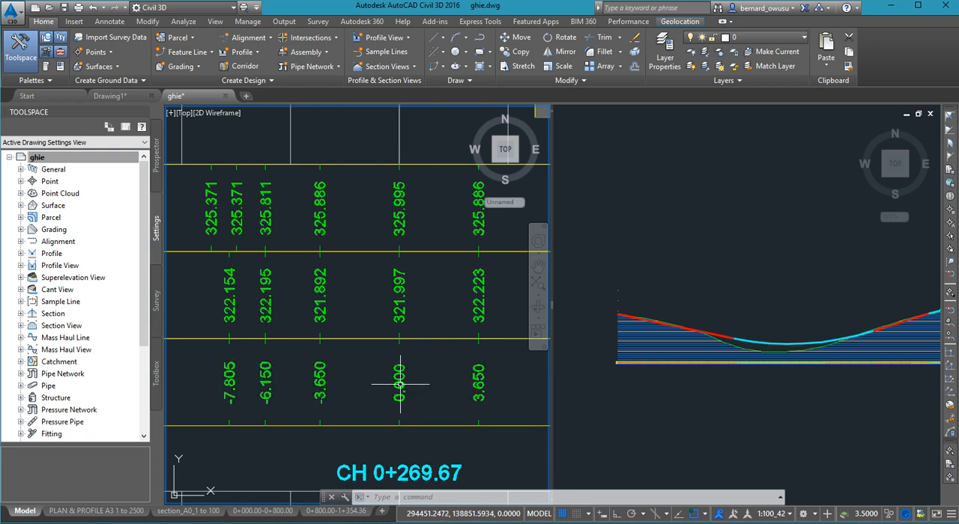
pyautogui.scroll(-2, 343, 379)
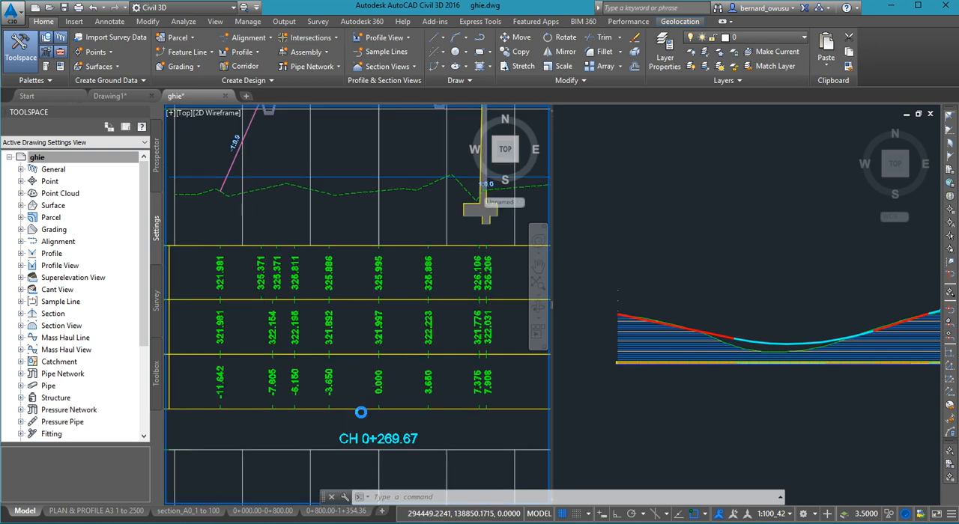
pyautogui.scroll(-2, 344, 399)
pyautogui.scroll(3, 379, 196)
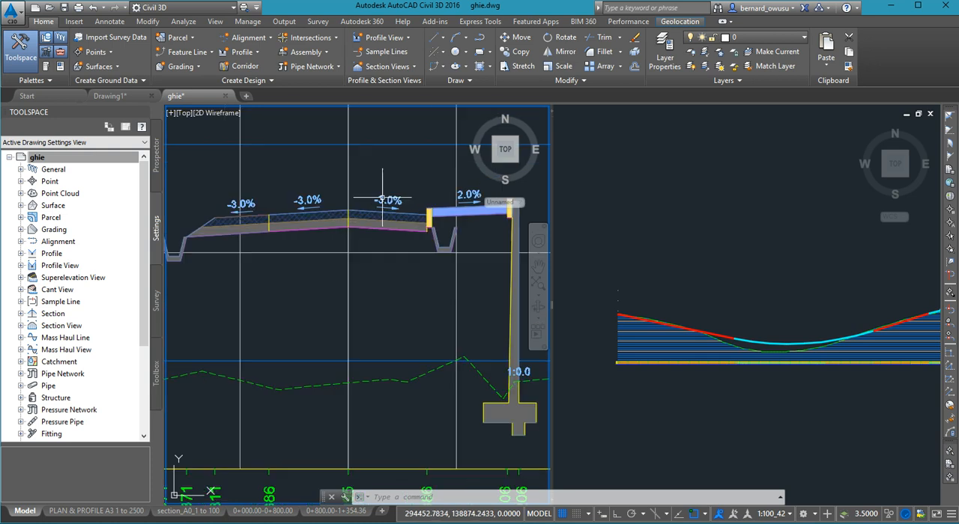
pyautogui.scroll(-3, 333, 213)
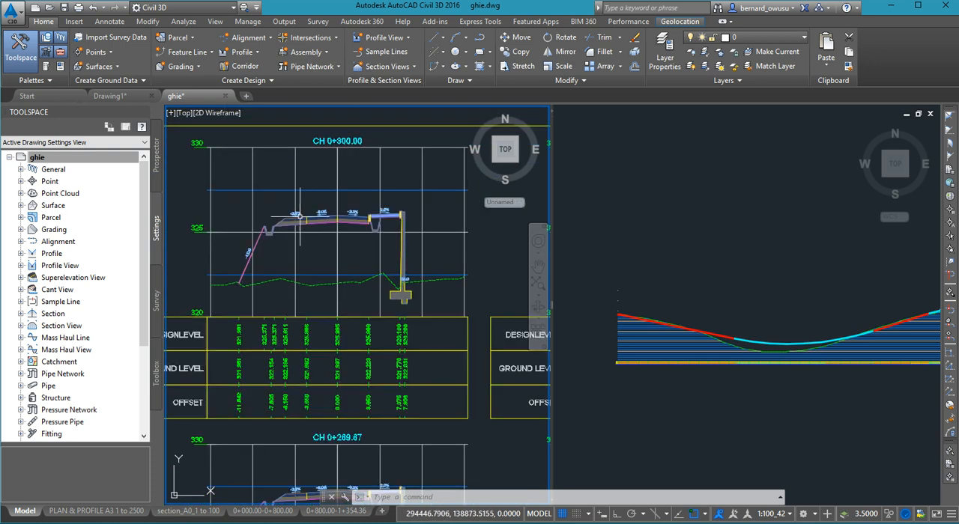
pyautogui.scroll(4, 309, 411)
pyautogui.scroll(-2, 309, 411)
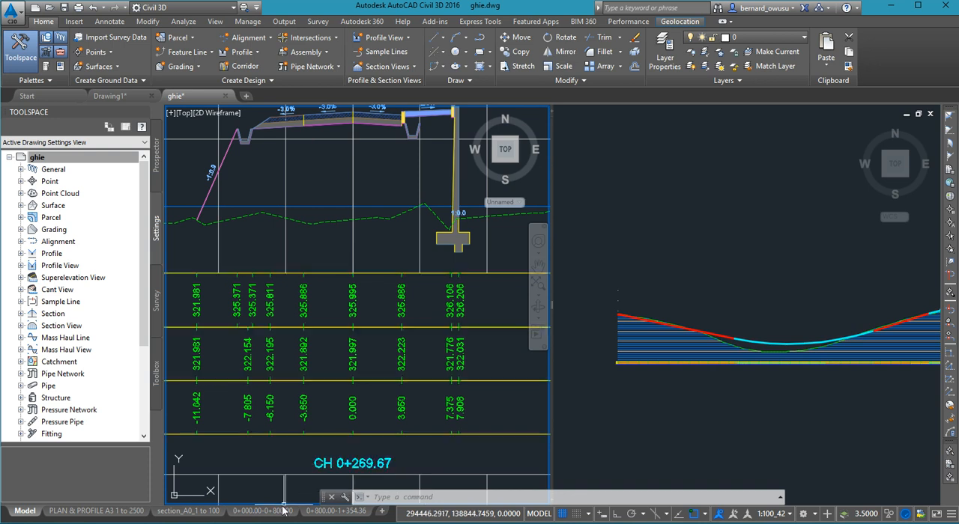
# - Inspect other sections on the second sheet, including CH 0+250.00 and CH 0+316.90, with their data bands
pyautogui.scroll(-4, 310, 385)
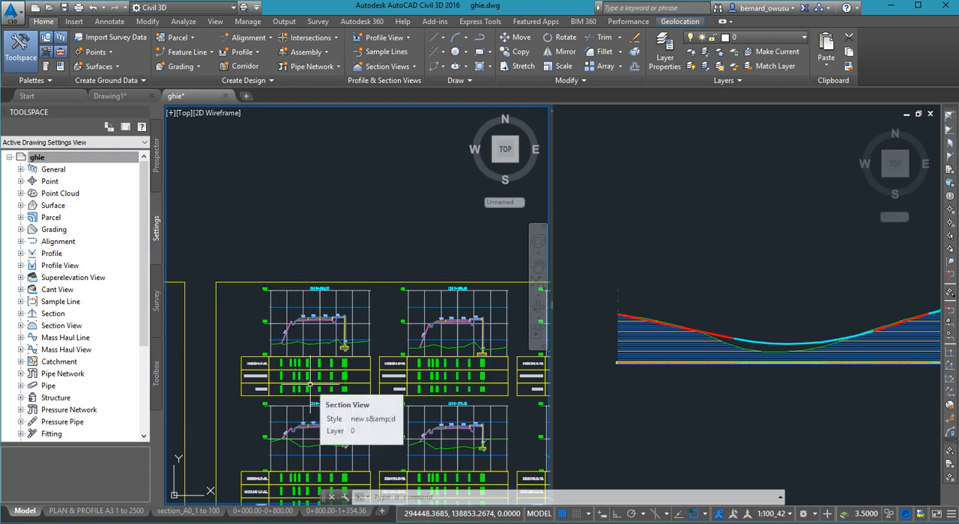
pyautogui.scroll(-3, 322, 373)
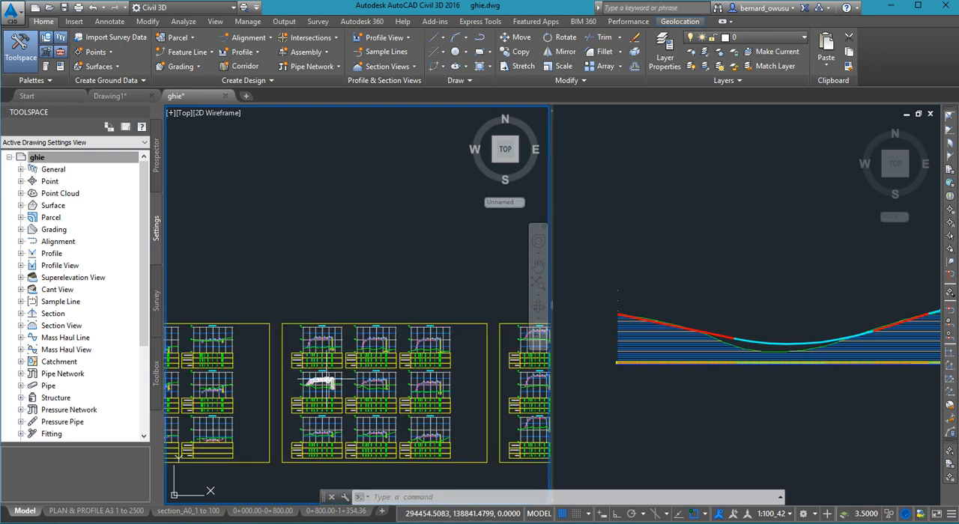
pyautogui.scroll(4, 322, 370)
pyautogui.scroll(3, 418, 409)
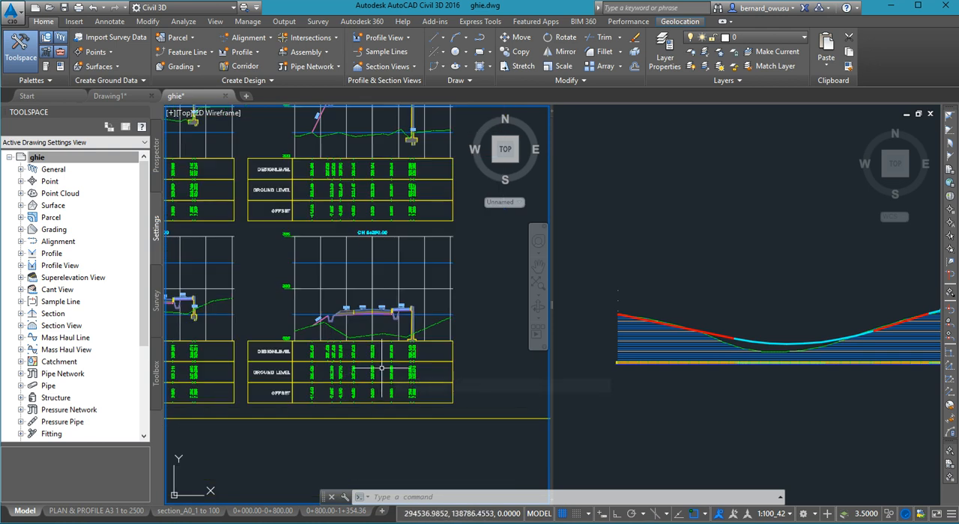
pyautogui.scroll(2, 383, 361)
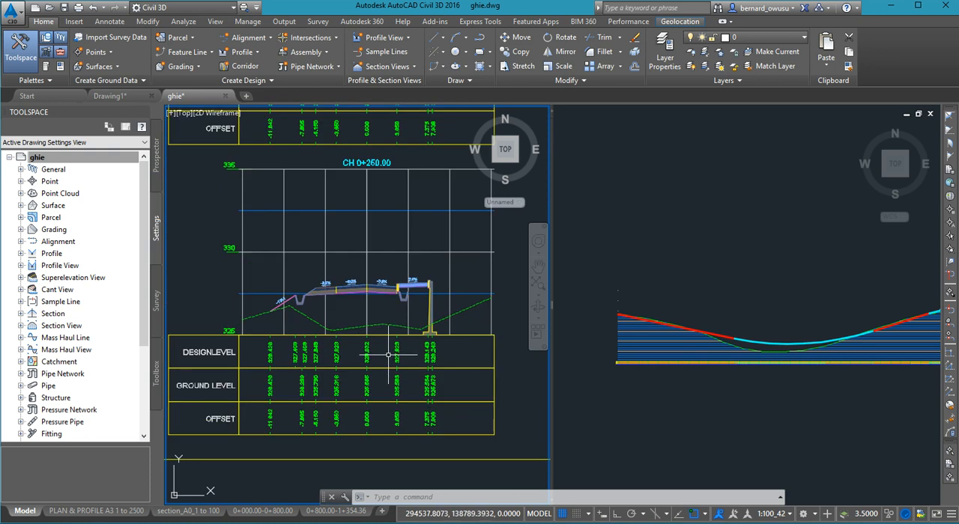
pyautogui.scroll(-8, 391, 354)
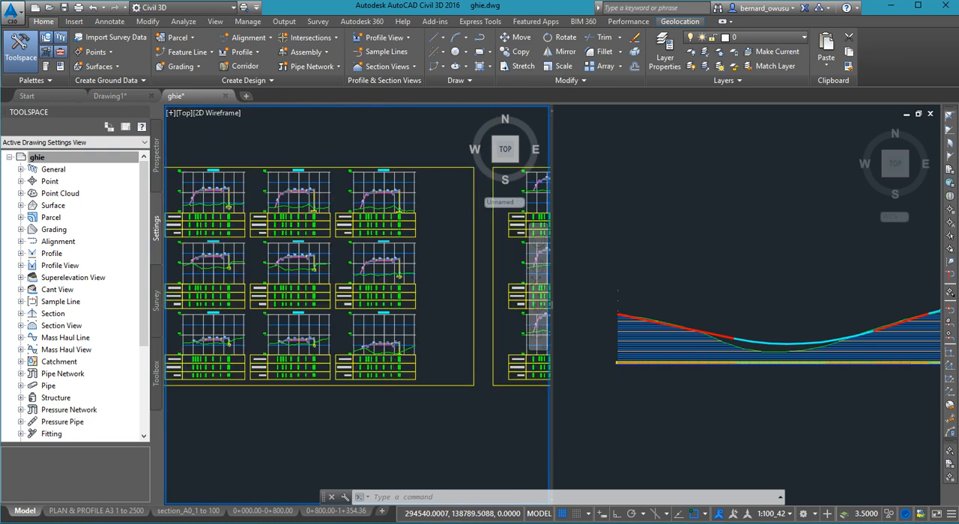
pyautogui.scroll(3, 385, 344)
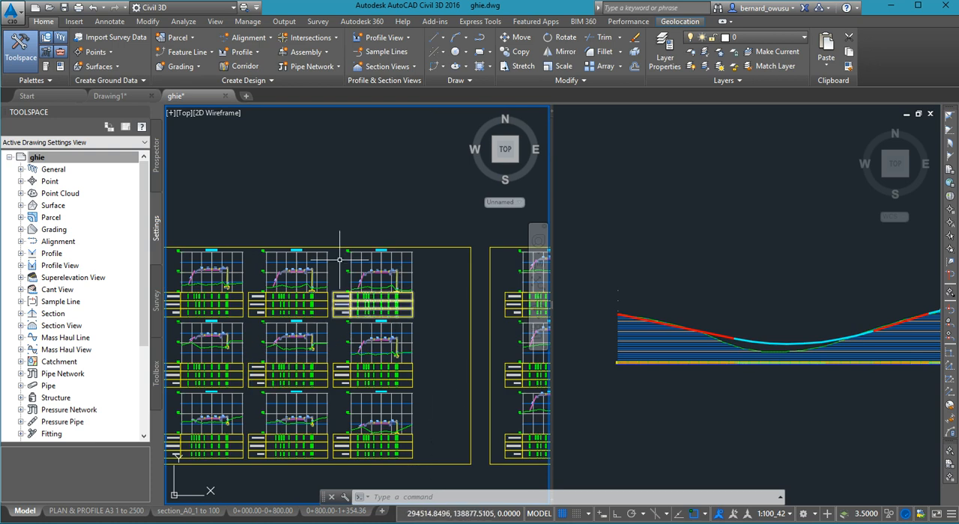
pyautogui.scroll(3, 422, 300)
pyautogui.scroll(2, 422, 300)
pyautogui.scroll(1, 307, 283)
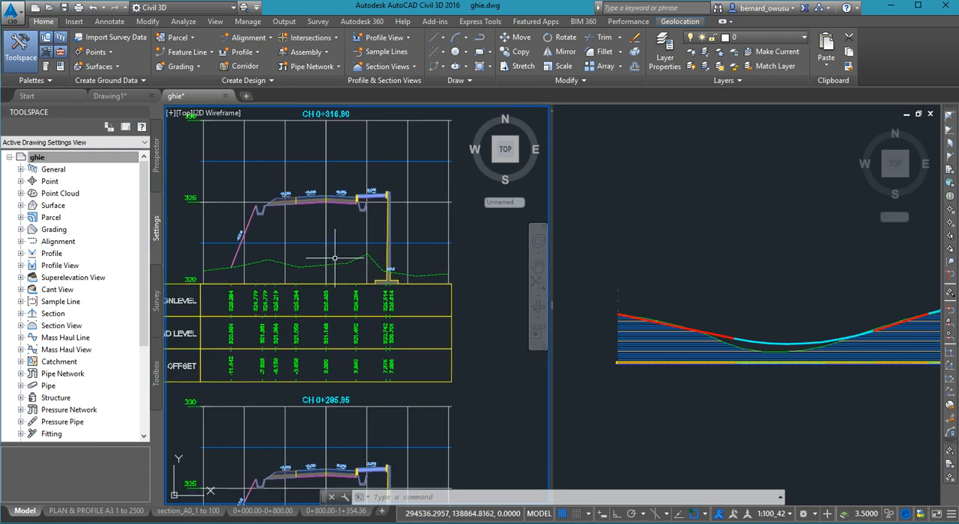
# - Create section sheets for Section View Group - 1 of ACC-KUM-RD in the new sheet set New Sheet Set 1, allowing the drawing to save
pyautogui.scroll(-4, 344, 267)
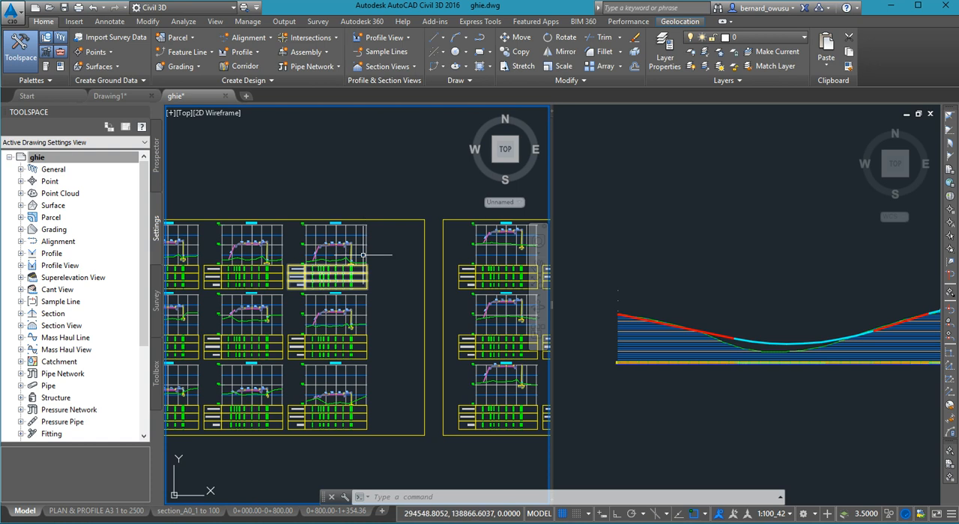
pyautogui.scroll(-1, 365, 263)
pyautogui.scroll(-3, 376, 274)
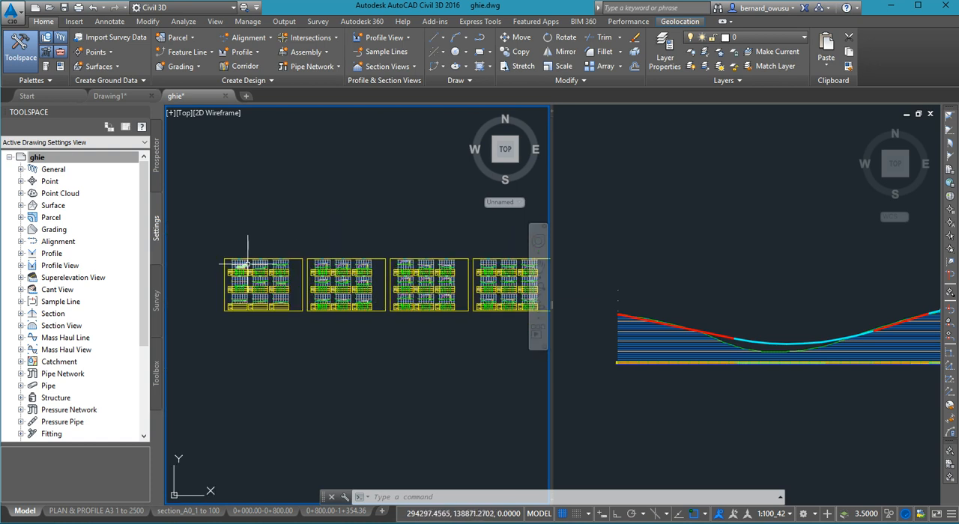
pyautogui.scroll(3, 231, 272)
pyautogui.moveTo(266, 278); pyautogui.dragTo(279, 242, button='middle')
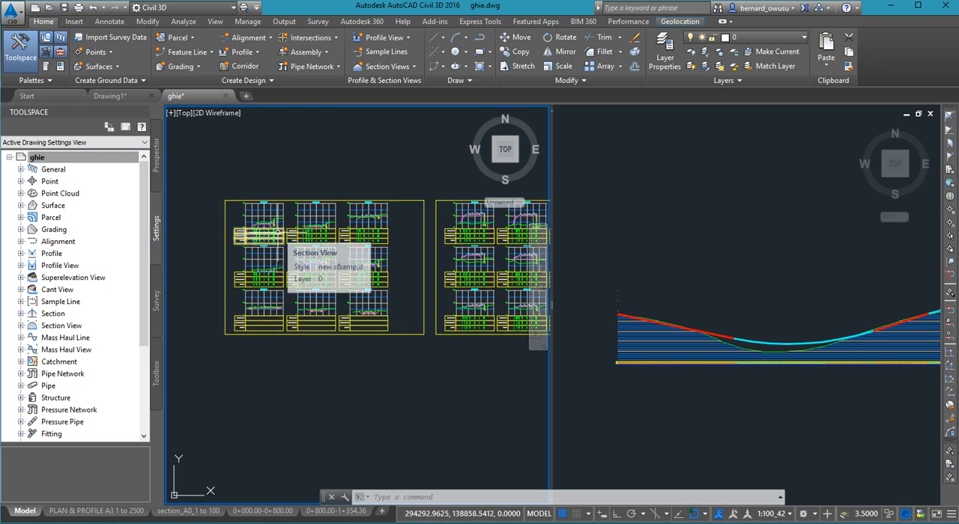
pyautogui.click(284, 21)
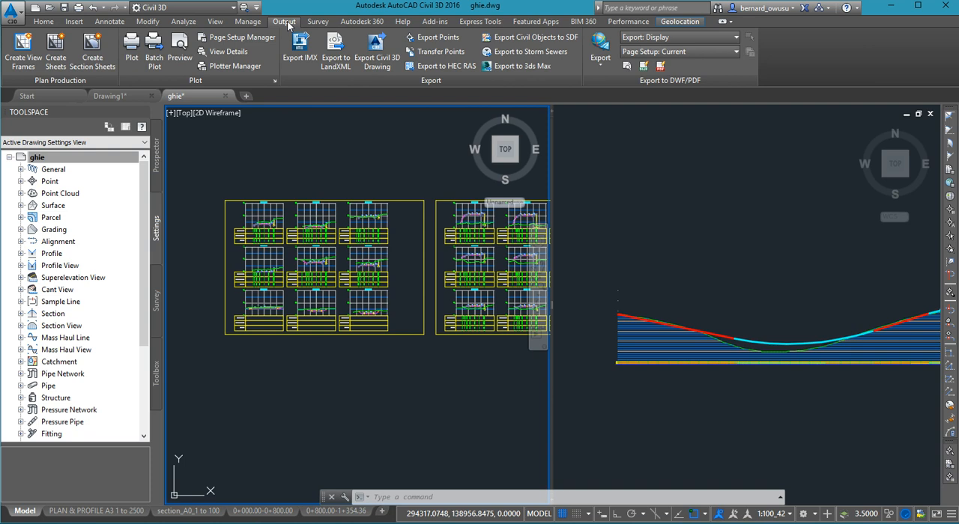
pyautogui.moveTo(315, 261); pyautogui.dragTo(282, 255, button='middle')
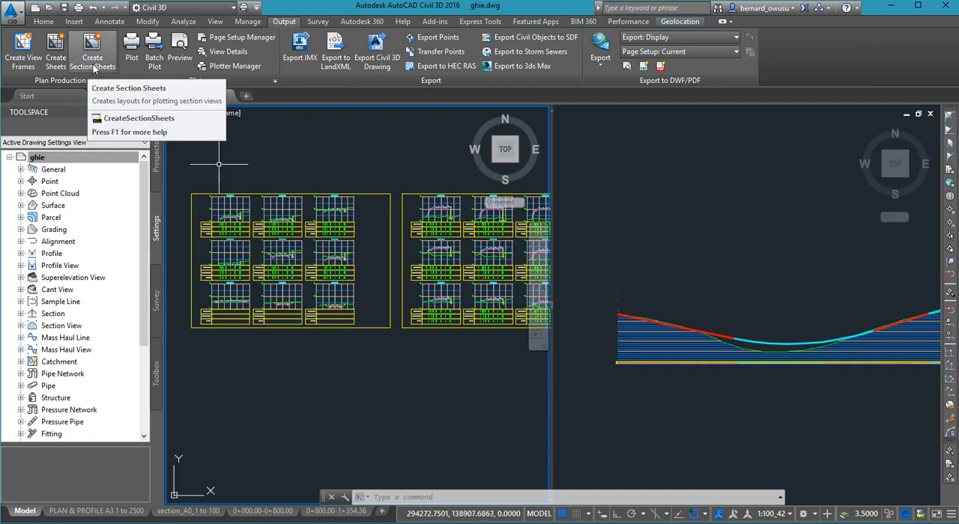
pyautogui.click(95, 65)
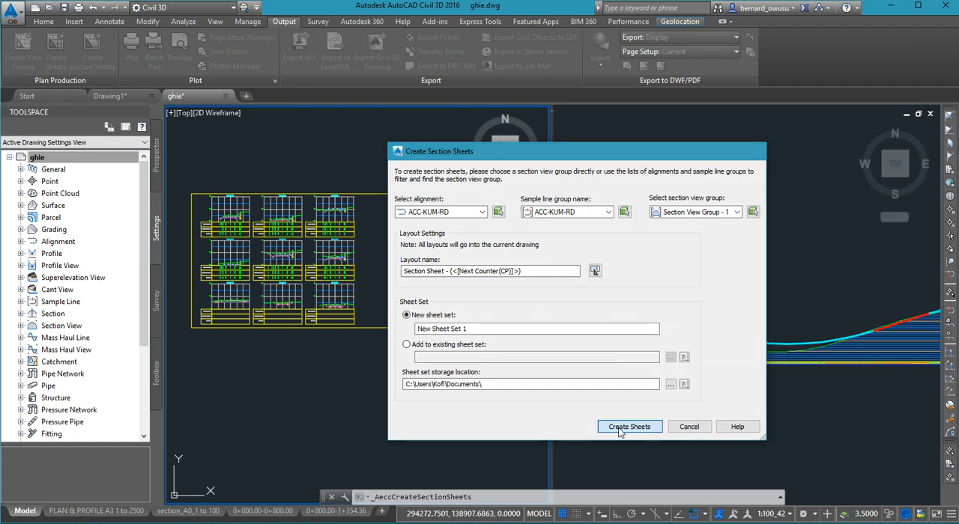
pyautogui.click(619, 430)
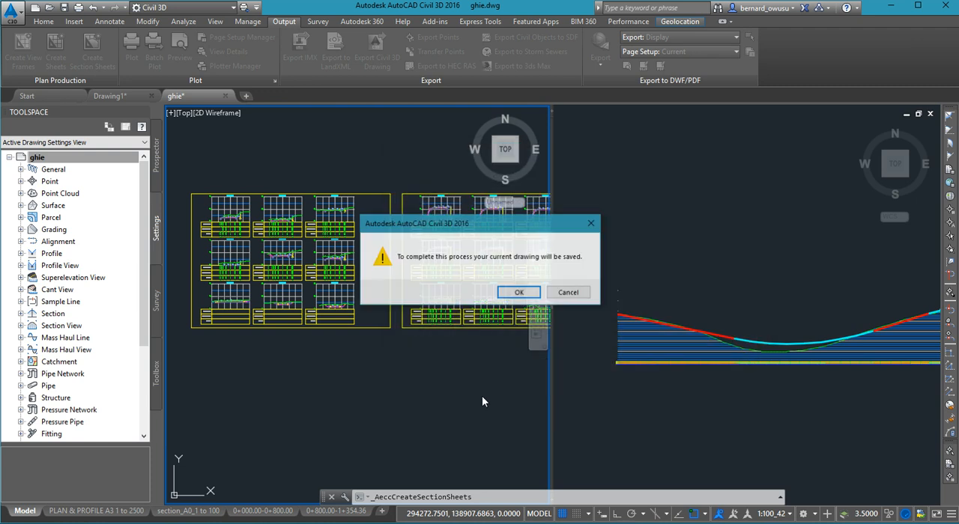
pyautogui.click(518, 292)
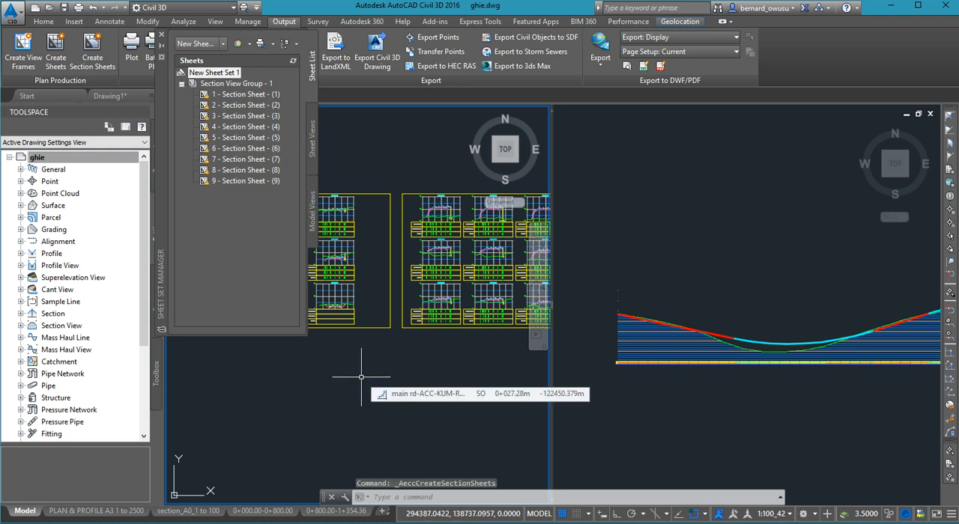
# - Check the list of generated section sheet layouts and open the Section Sheet - (1) layout
pyautogui.click(388, 513)
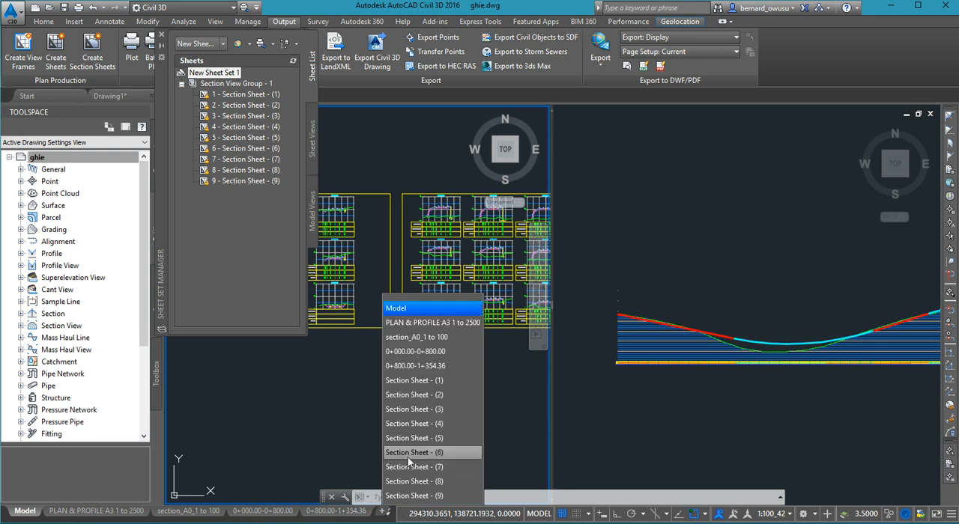
pyautogui.click(330, 446)
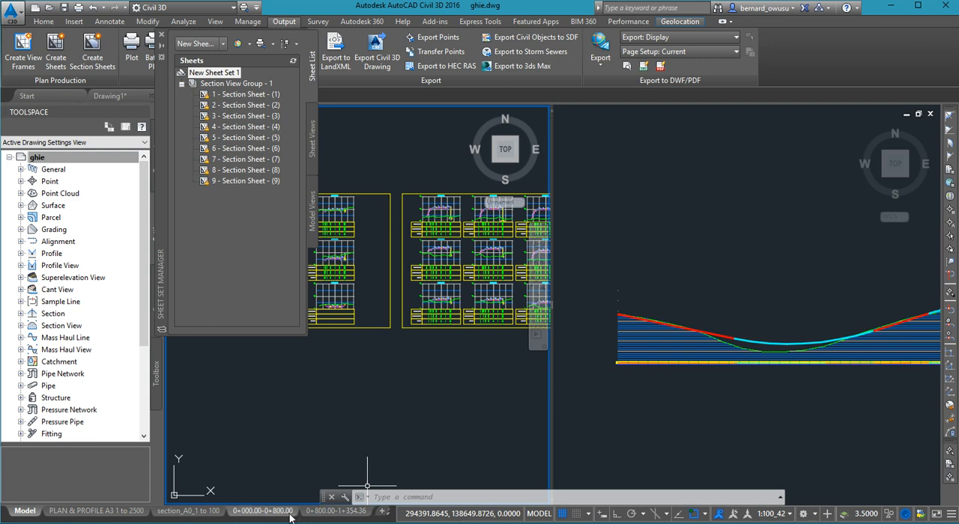
pyautogui.click(392, 516)
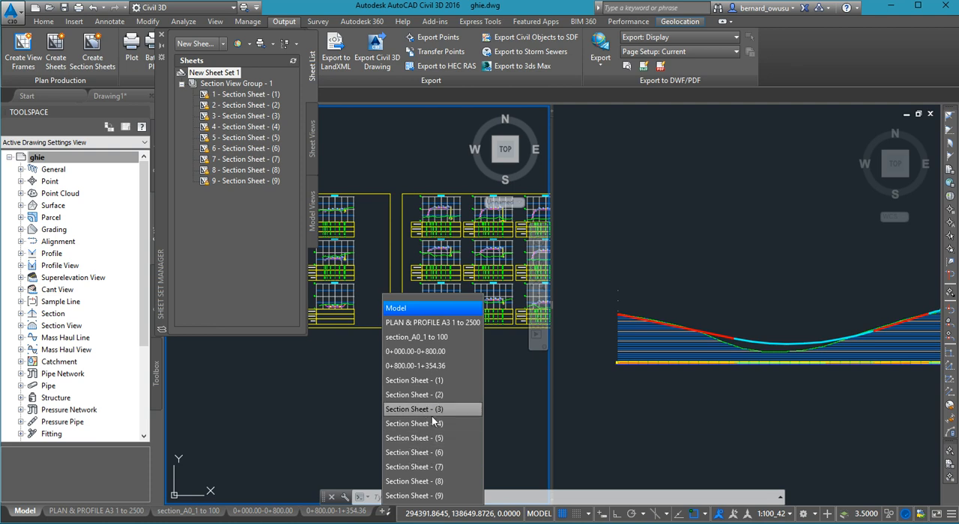
pyautogui.click(287, 401)
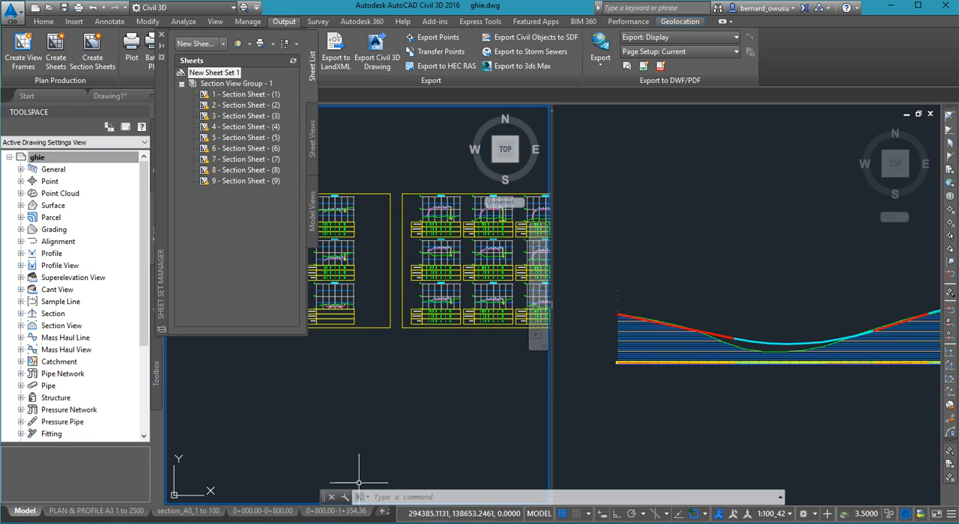
pyautogui.click(389, 513)
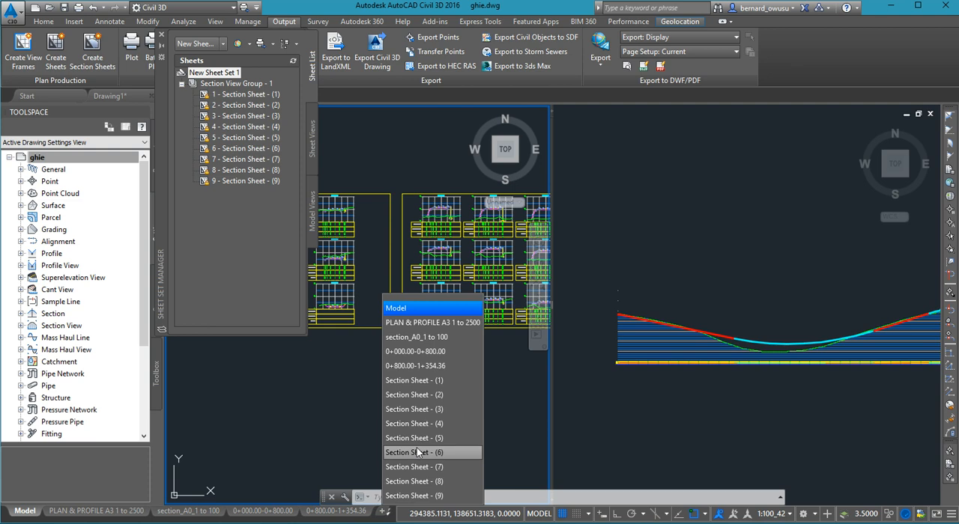
pyautogui.click(443, 380)
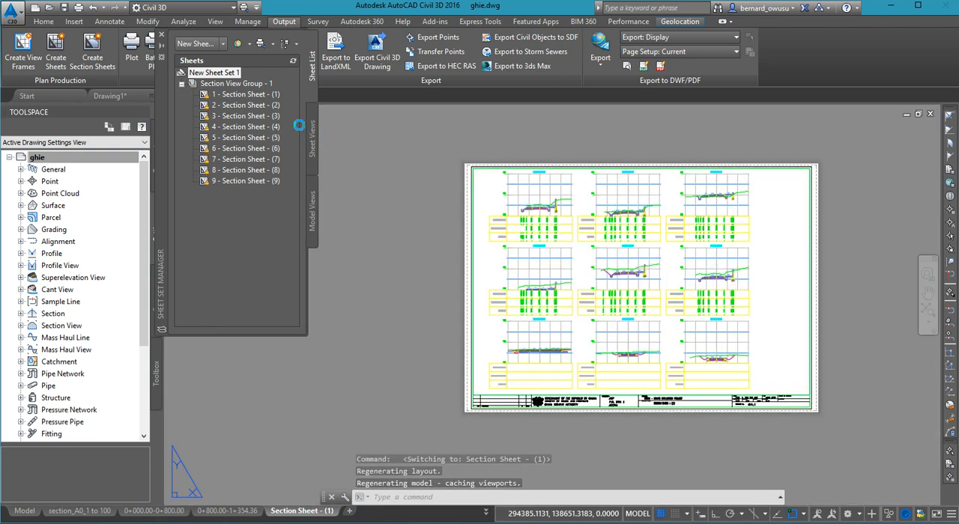
# - Examine the road sections, data bands and title block on Section Sheet - (1), including the CH 0+100.00 section
pyautogui.scroll(8, 633, 357)
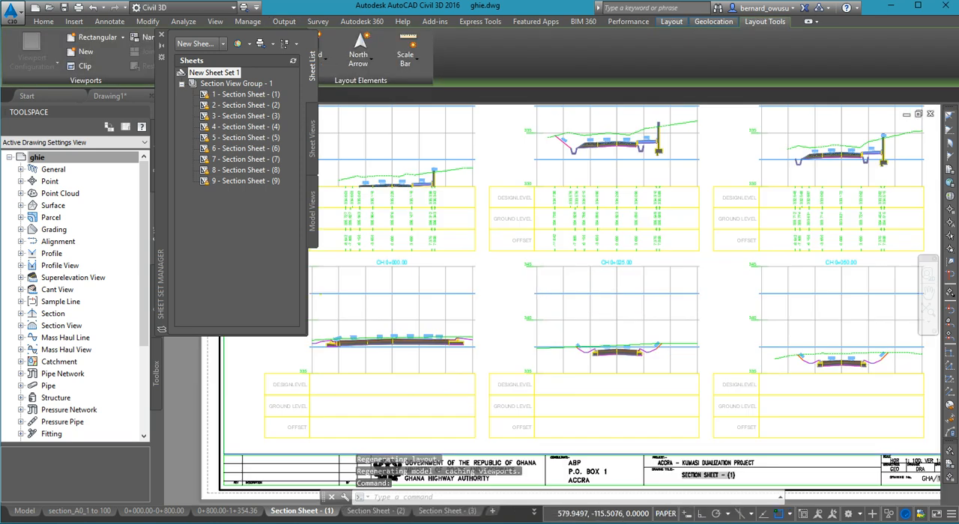
pyautogui.scroll(-6, 649, 211)
pyautogui.scroll(5, 649, 210)
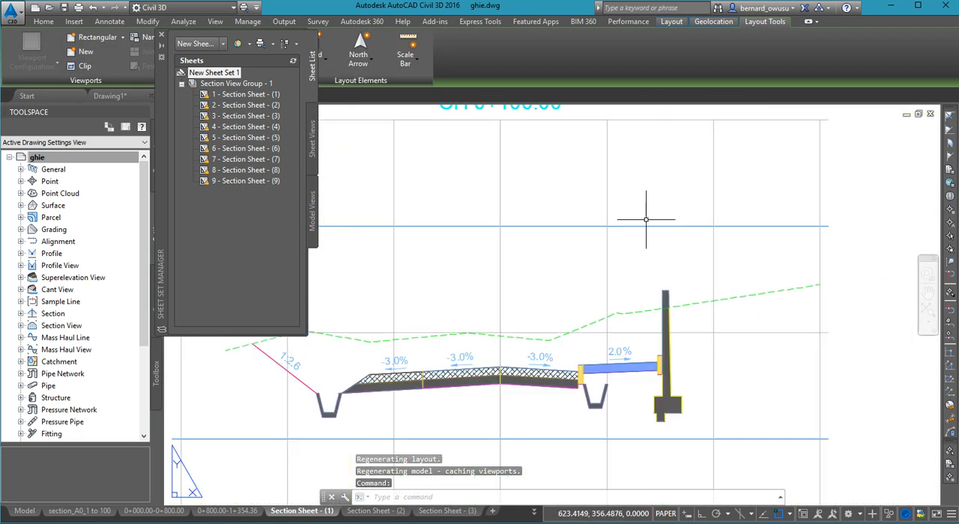
pyautogui.scroll(-4, 648, 209)
pyautogui.scroll(5, 644, 285)
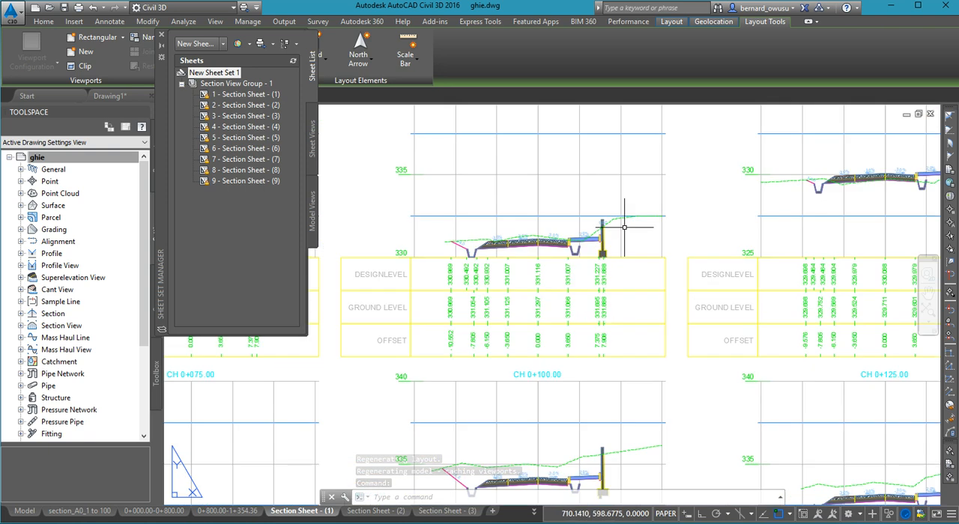
pyautogui.scroll(-5, 644, 285)
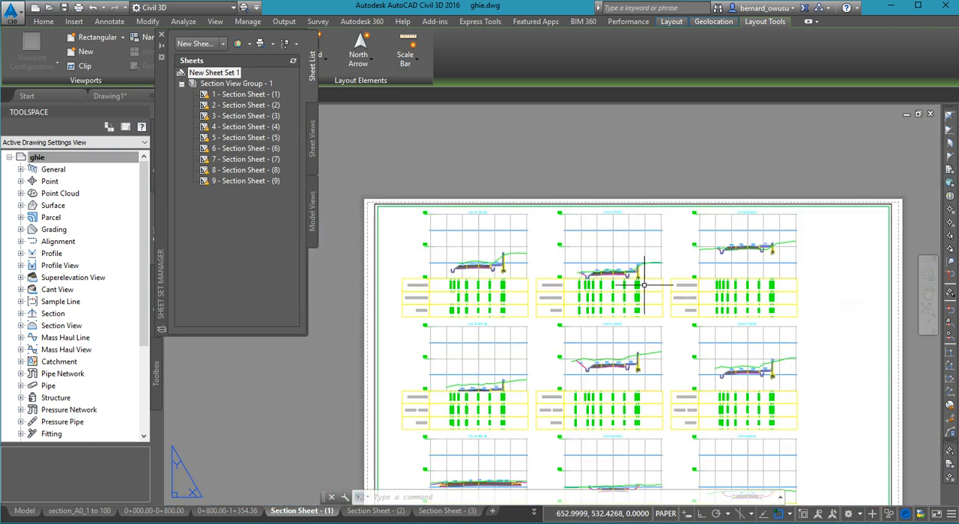
# - Close the Sheet Set Manager so the whole Section Sheet - (1) layout can be viewed unobstructed
pyautogui.moveTo(654, 323); pyautogui.dragTo(623, 272, button='middle')
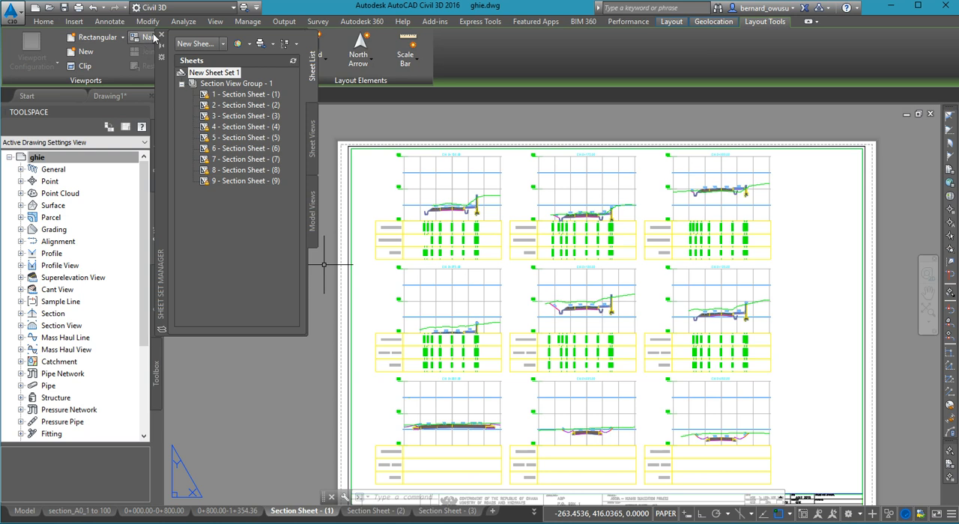
pyautogui.click(162, 36)
pyautogui.moveTo(544, 341); pyautogui.dragTo(492, 308, button='middle')
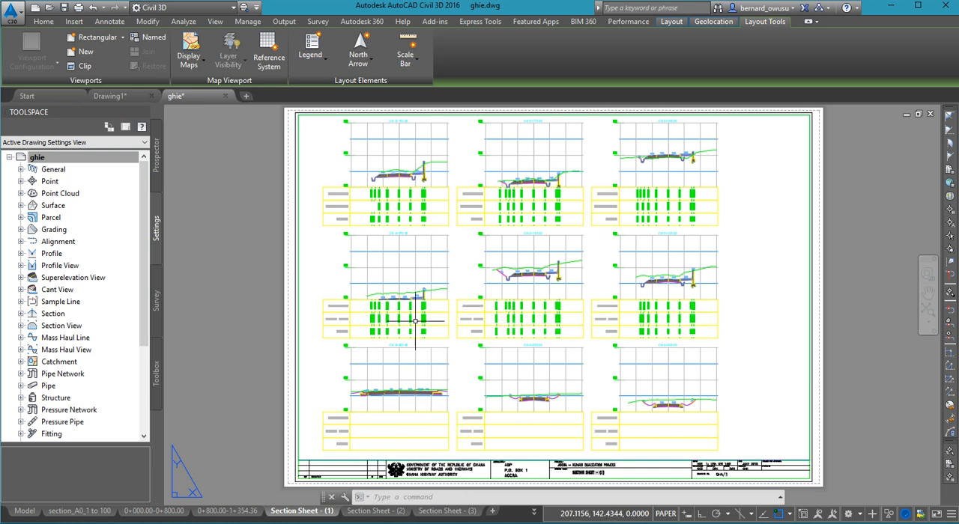
# - Return to model space and look over the row of section sheet frames
pyautogui.click(29, 512)
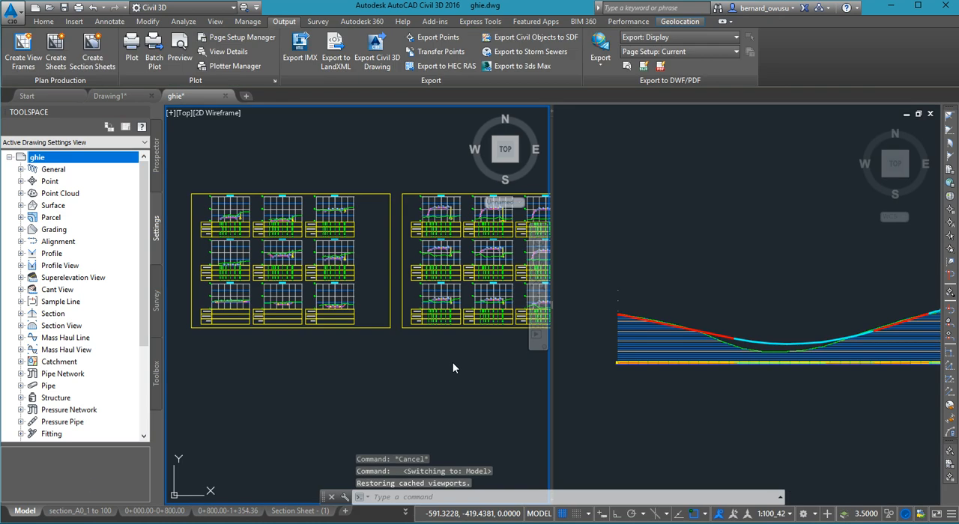
pyautogui.scroll(-5, 451, 363)
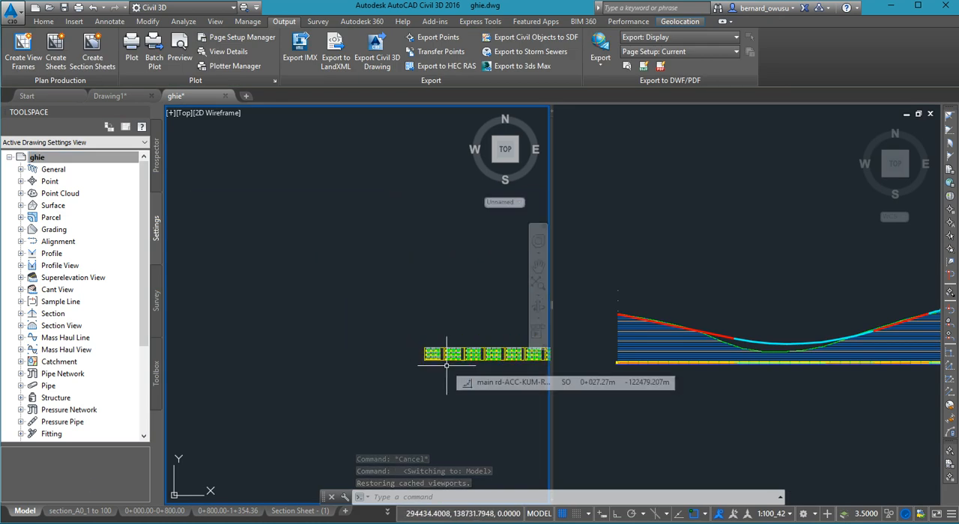
pyautogui.scroll(5, 446, 364)
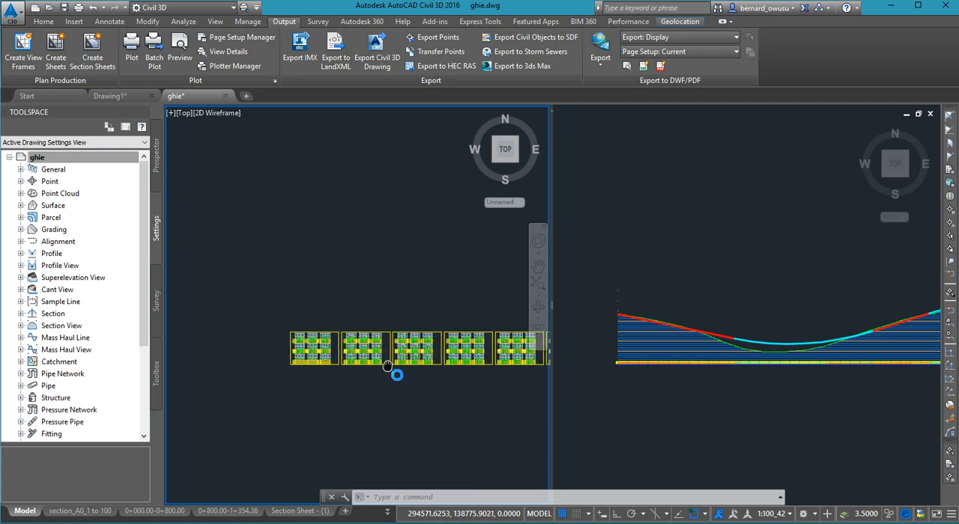